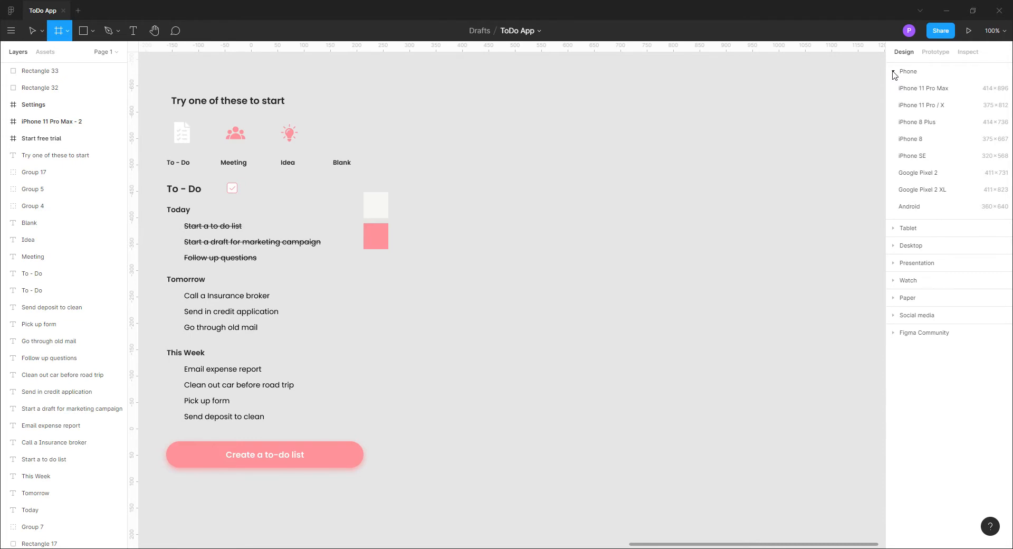
# Add an iPhone 11 Pro Max frame beside the prepared text and icons, and name it ToDo
pyautogui.click(1006, 92)
pyautogui.click(667, 220)
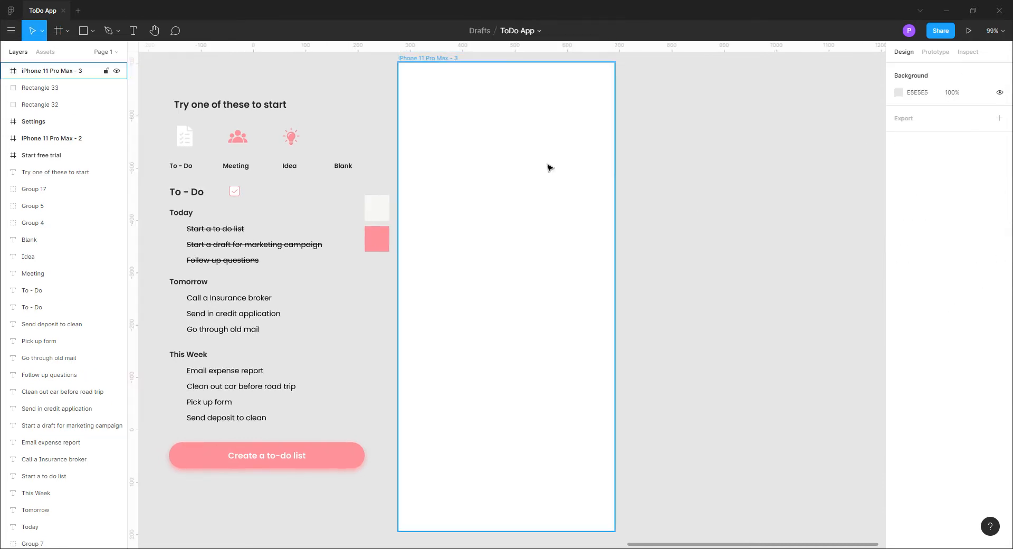
pyautogui.moveTo(416, 61); pyautogui.dragTo(487, 106)
pyautogui.doubleClick(37, 72)
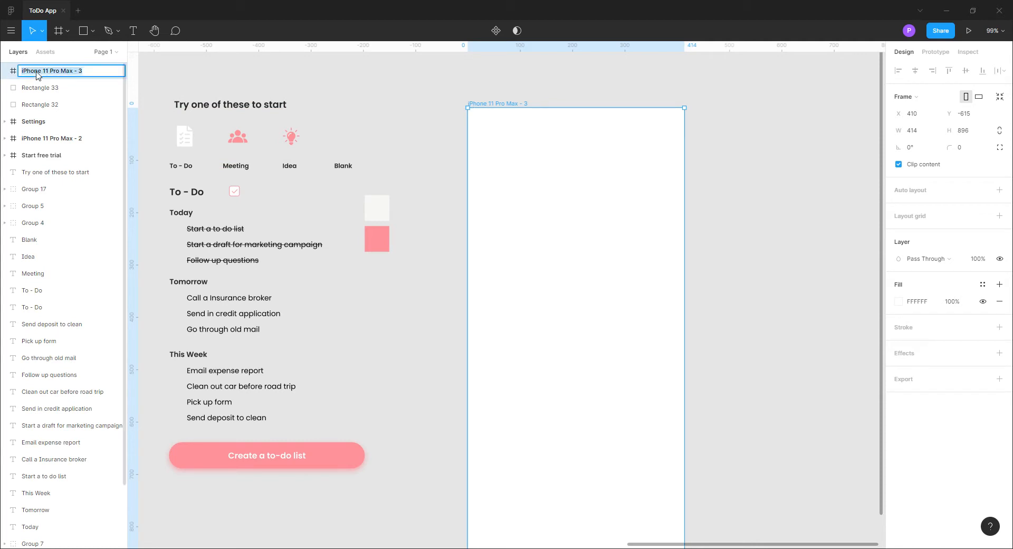
pyautogui.write('ToDo')
pyautogui.press('Return')
pyautogui.click(766, 322)
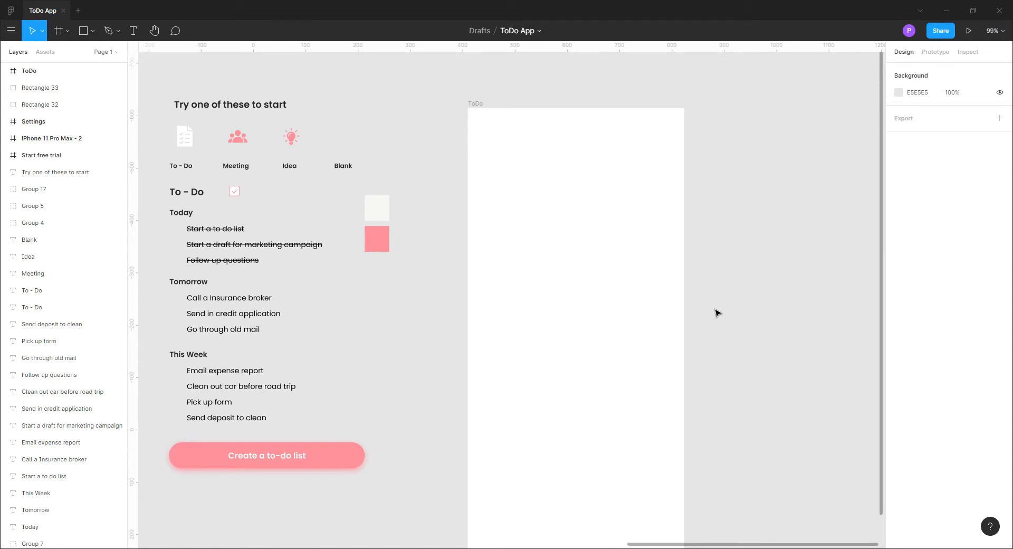
# Move the "Try one of these to start" heading into the ToDo frame, centred near its upper edge
pyautogui.moveTo(255, 105); pyautogui.dragTo(603, 142)
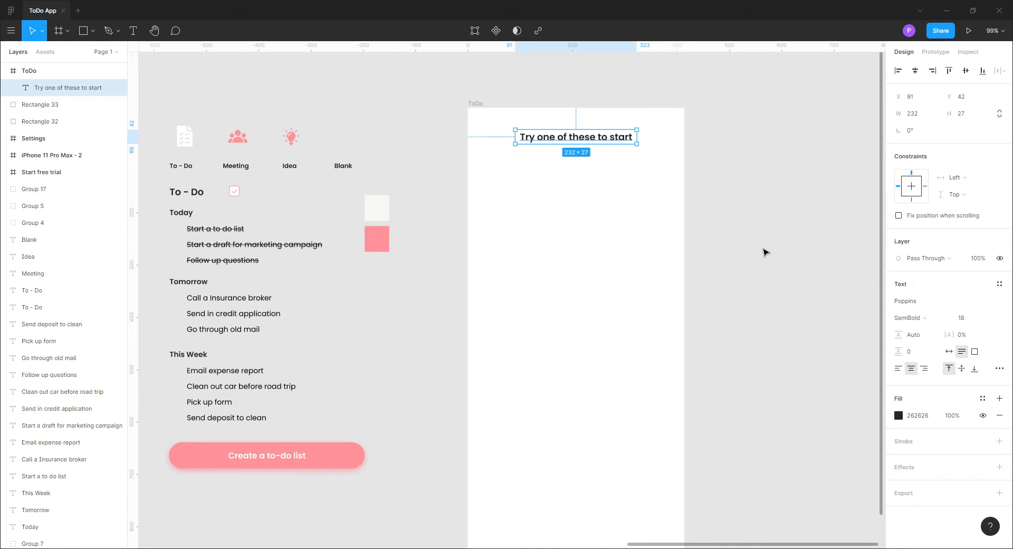
pyautogui.click(766, 252)
# Add a column layout grid to the ToDo frame with 6 stretched columns and a margin of 20
pyautogui.click(481, 105)
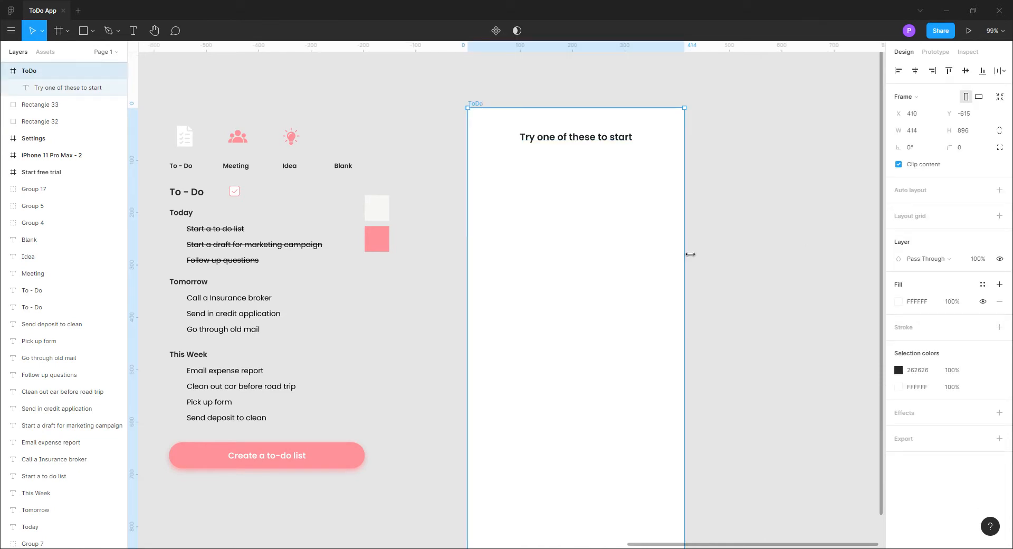
pyautogui.click(1000, 215)
pyautogui.click(899, 232)
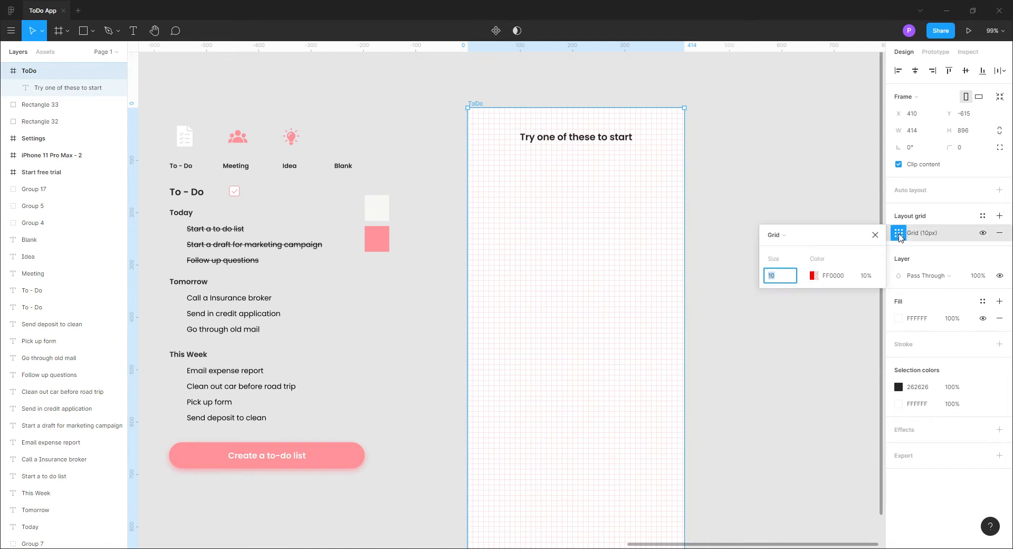
pyautogui.click(776, 239)
pyautogui.click(775, 250)
pyautogui.click(775, 275)
pyautogui.write('6')
pyautogui.press('Return')
pyautogui.click(871, 316)
pyautogui.press('Return')
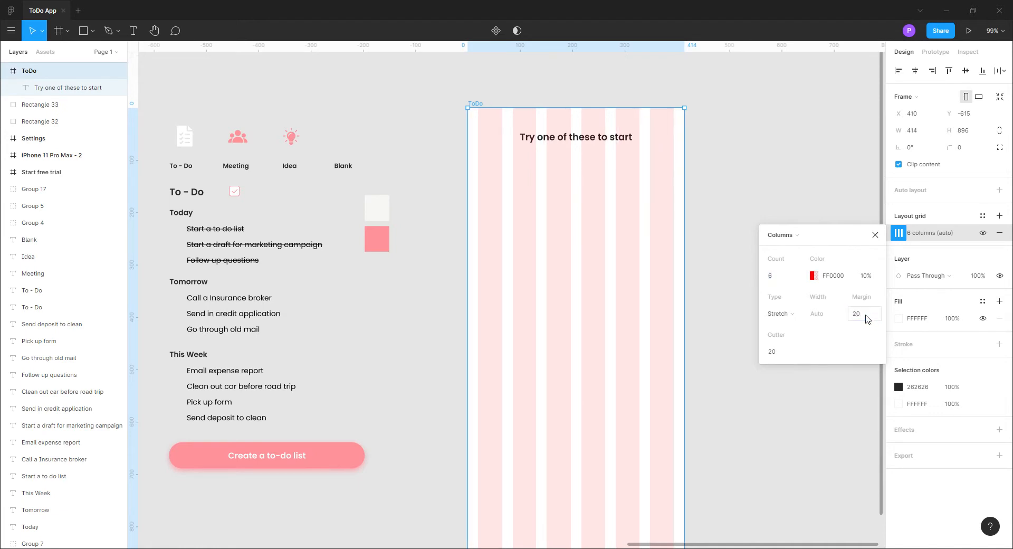
pyautogui.click(875, 234)
pyautogui.click(779, 264)
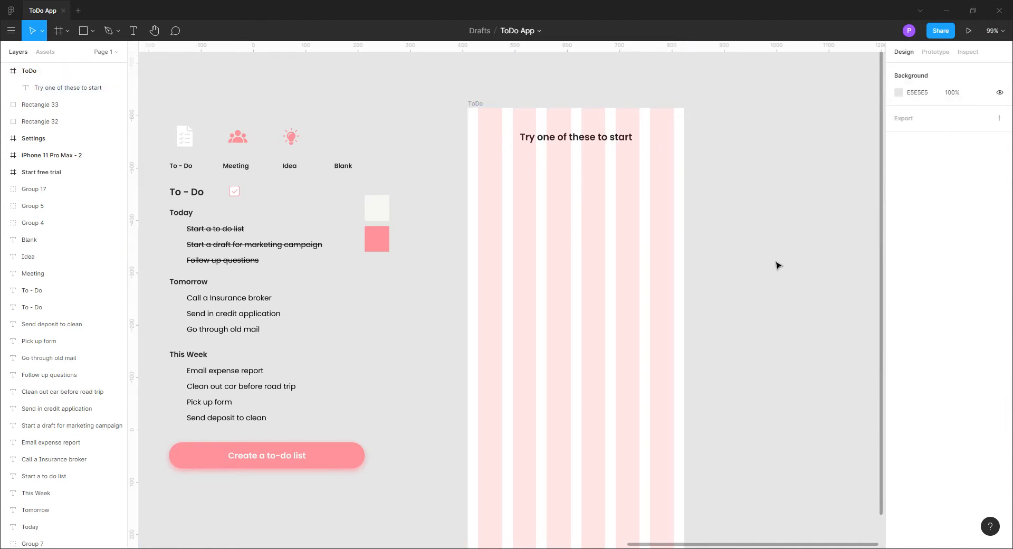
# Draw a square of about 71 × 74 at the left margin below the heading and fill it with the Create button's pink FF9399
pyautogui.press('r')
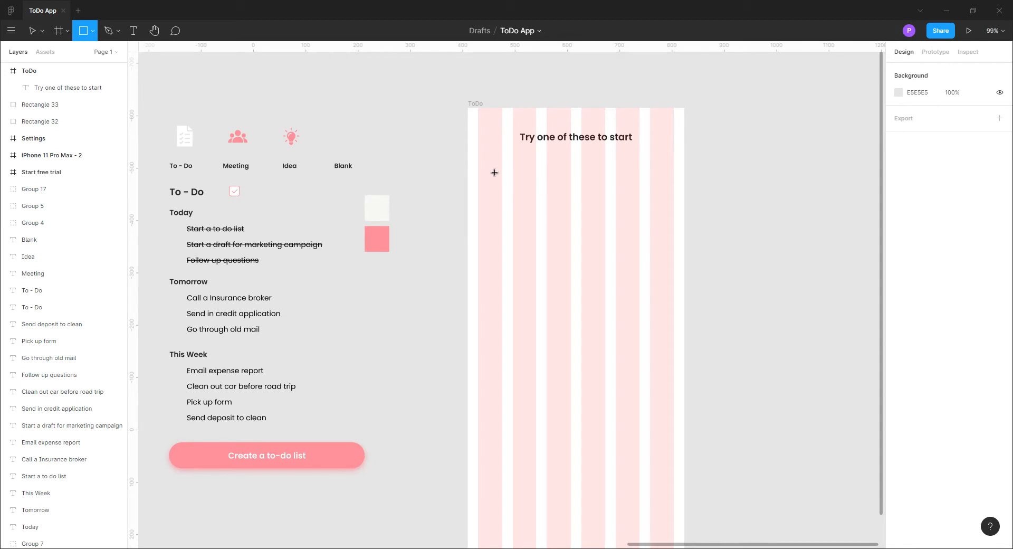
pyautogui.moveTo(478, 161); pyautogui.dragTo(517, 203)
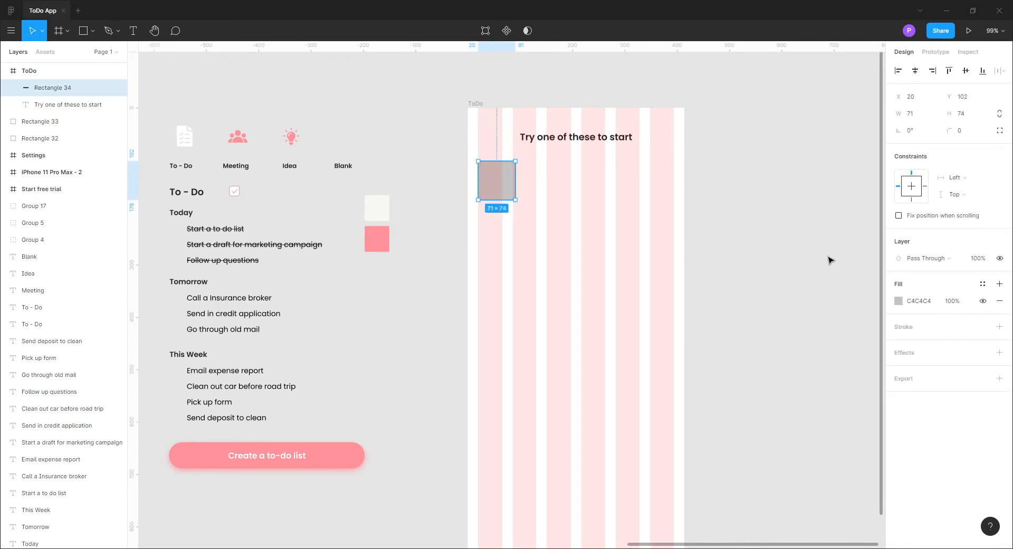
pyautogui.click(898, 301)
pyautogui.click(774, 430)
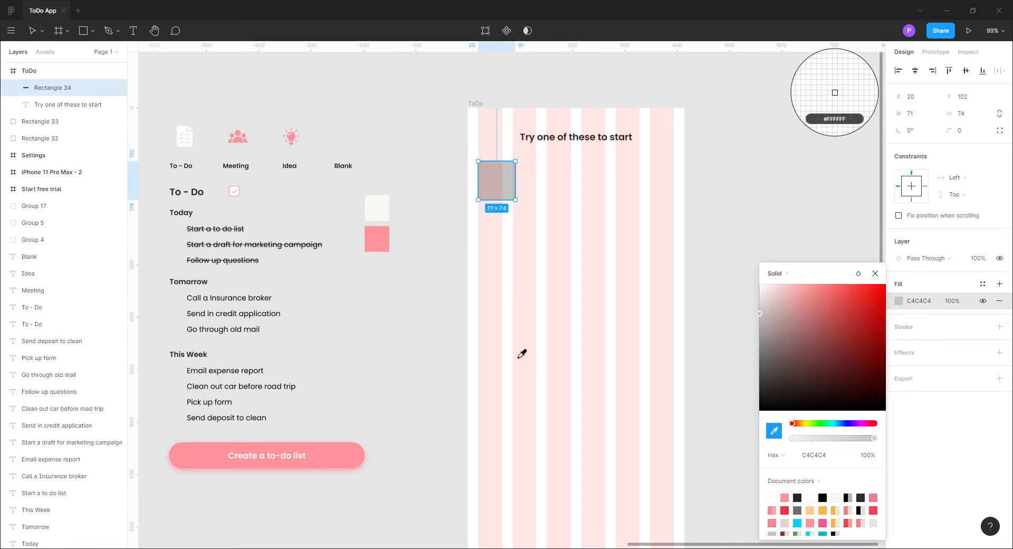
pyautogui.click(352, 461)
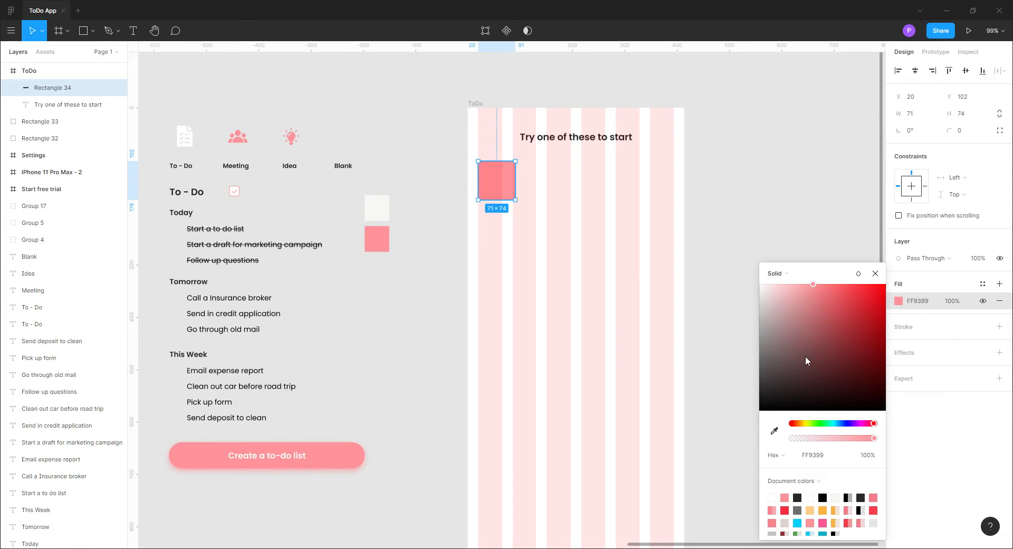
pyautogui.click(876, 273)
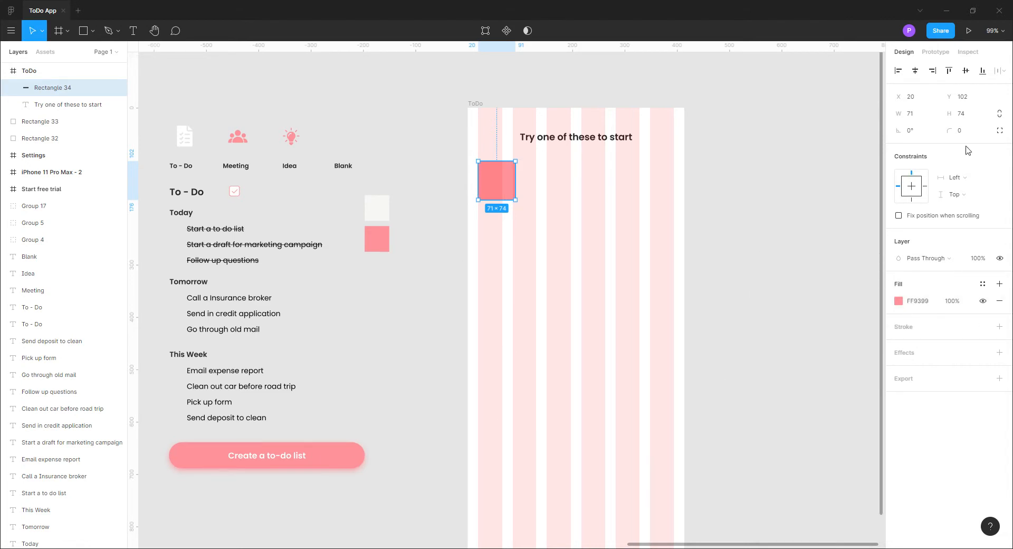
# Round only the pink square's top-left and bottom-right corners with a radius of 12
pyautogui.click(999, 131)
pyautogui.click(910, 147)
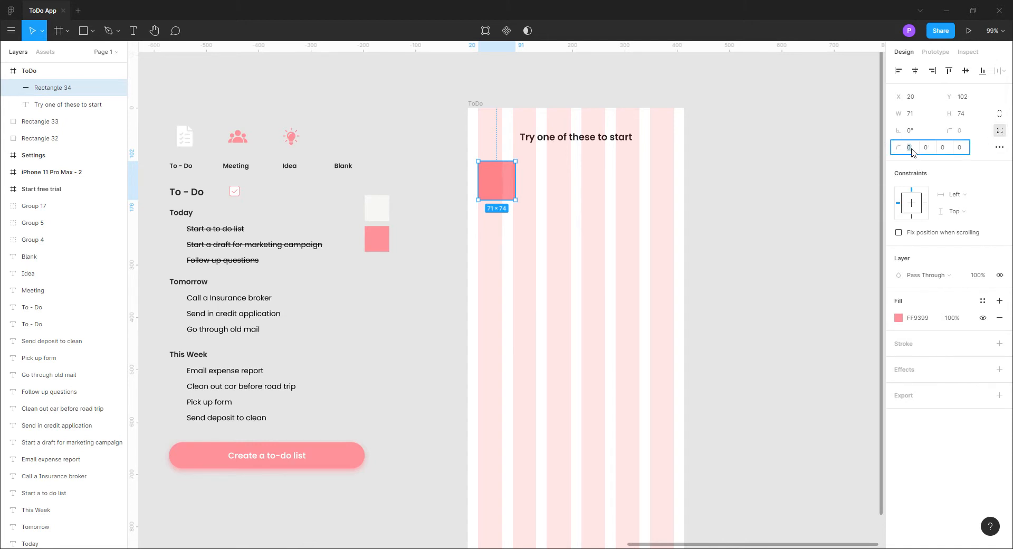
pyautogui.write('12')
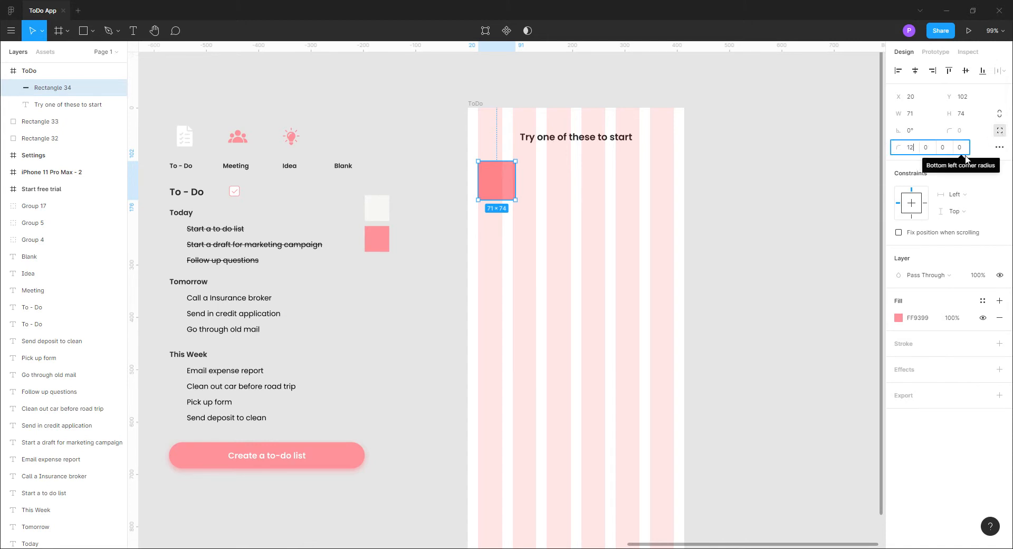
pyautogui.click(943, 149)
pyautogui.write('12')
pyautogui.press('Return')
pyautogui.click(791, 231)
# Duplicate the pink square to the frame's right margin at the same height, and hide the layout grid
pyautogui.click(501, 196)
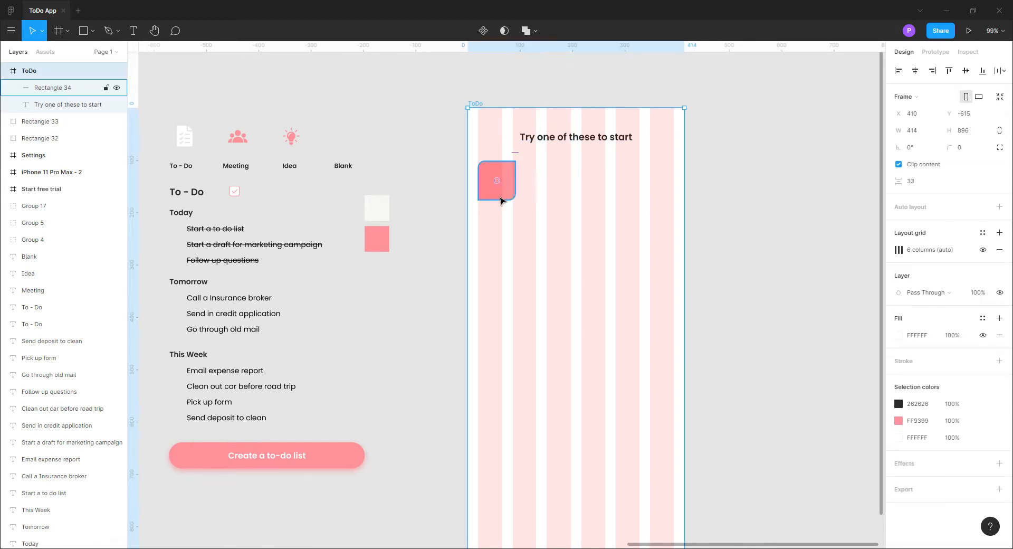
pyautogui.keyDown('alt'); pyautogui.moveTo(514, 193); pyautogui.dragTo(672, 193); pyautogui.keyUp('alt')
pyautogui.click(502, 109)
pyautogui.click(502, 110)
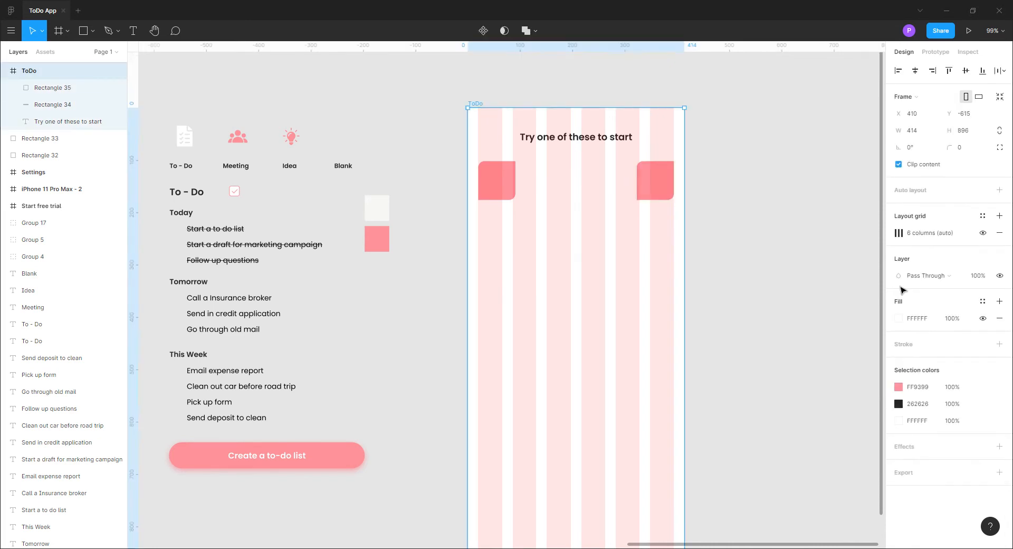
pyautogui.click(982, 233)
pyautogui.click(765, 269)
# Fill the rightmost square with the off-white F8F7F5 sampled from the colour swatch
pyautogui.click(660, 189)
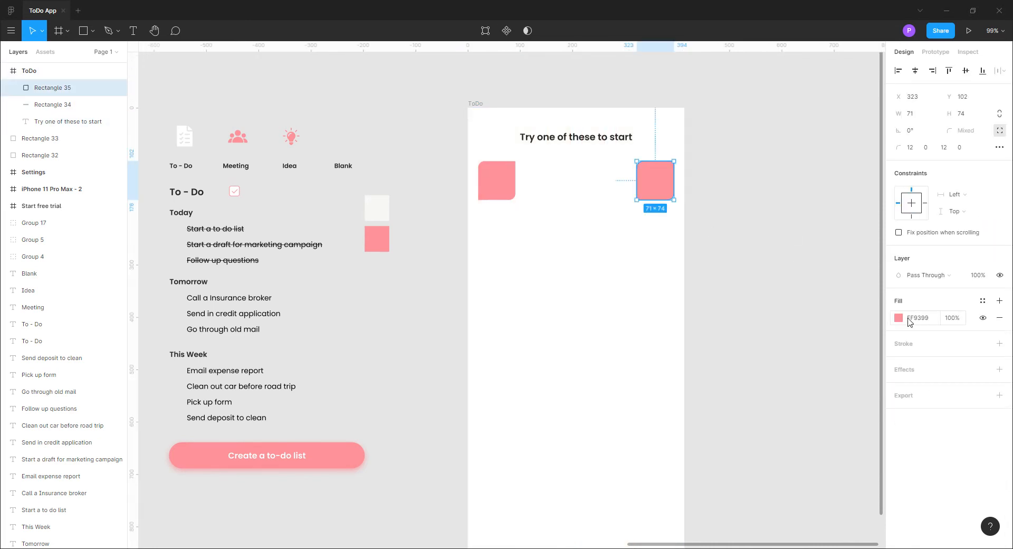
pyautogui.click(899, 318)
pyautogui.click(774, 431)
pyautogui.click(385, 220)
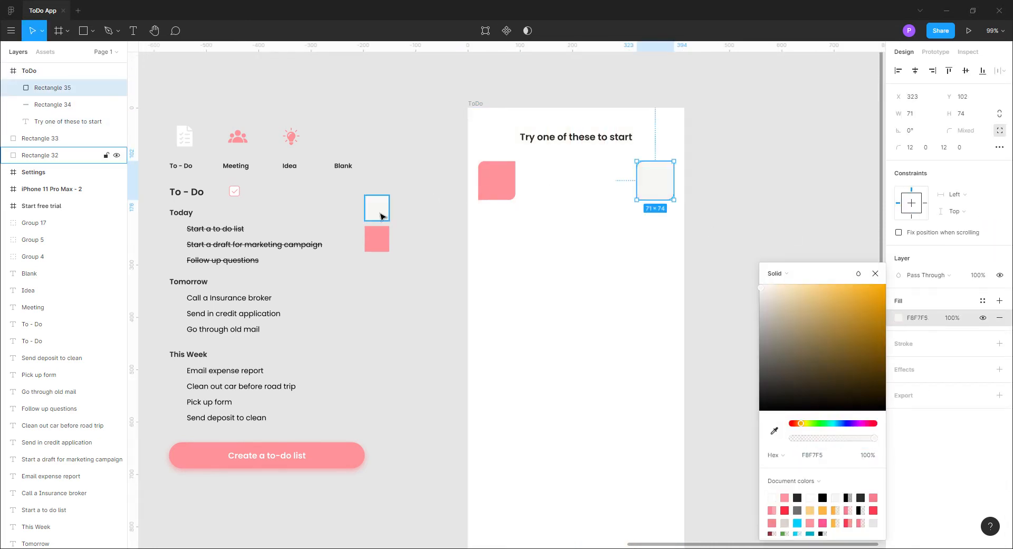
pyautogui.click(875, 273)
pyautogui.click(765, 242)
# Place two copies of the pink square evenly spaced between the first square and the off-white one
pyautogui.click(499, 186)
pyautogui.moveTo(499, 185); pyautogui.dragTo(602, 196)
pyautogui.click(701, 263)
pyautogui.click(597, 197)
pyautogui.moveTo(597, 196)
pyautogui.mouseDown()
pyautogui.moveTo(539, 196)
pyautogui.moveTo(605, 190)
pyautogui.mouseUp()
pyautogui.click(542, 195)
pyautogui.click(603, 190)
pyautogui.click(733, 276)
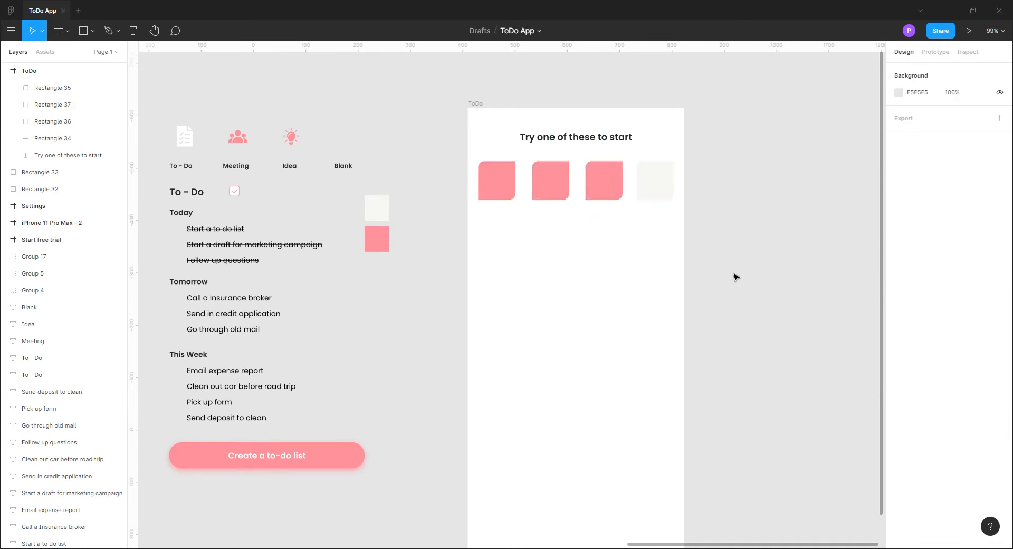
# Fill the second and third squares with the off-white F8F7F5
pyautogui.click(551, 190)
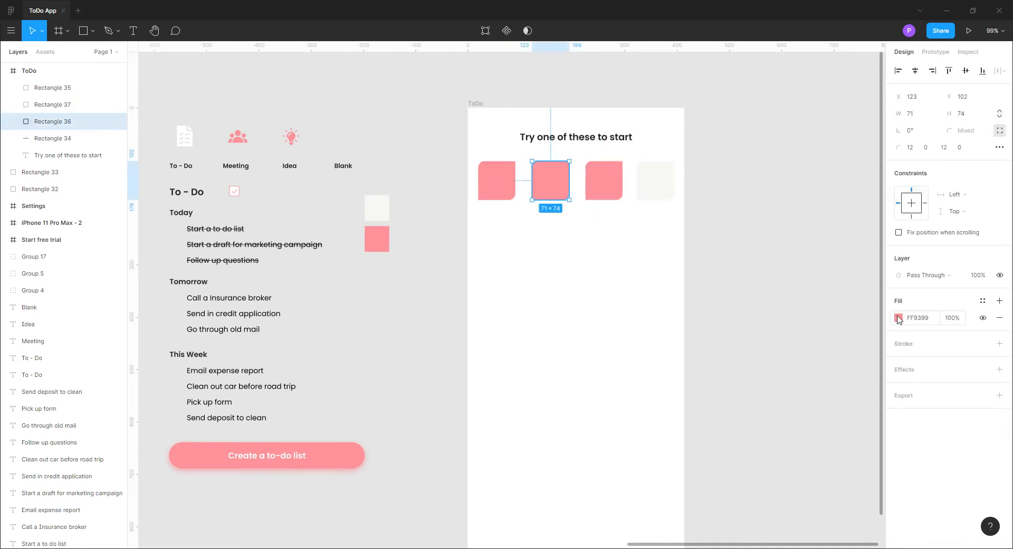
pyautogui.click(899, 318)
pyautogui.click(774, 430)
pyautogui.click(655, 199)
pyautogui.click(876, 273)
pyautogui.click(616, 193)
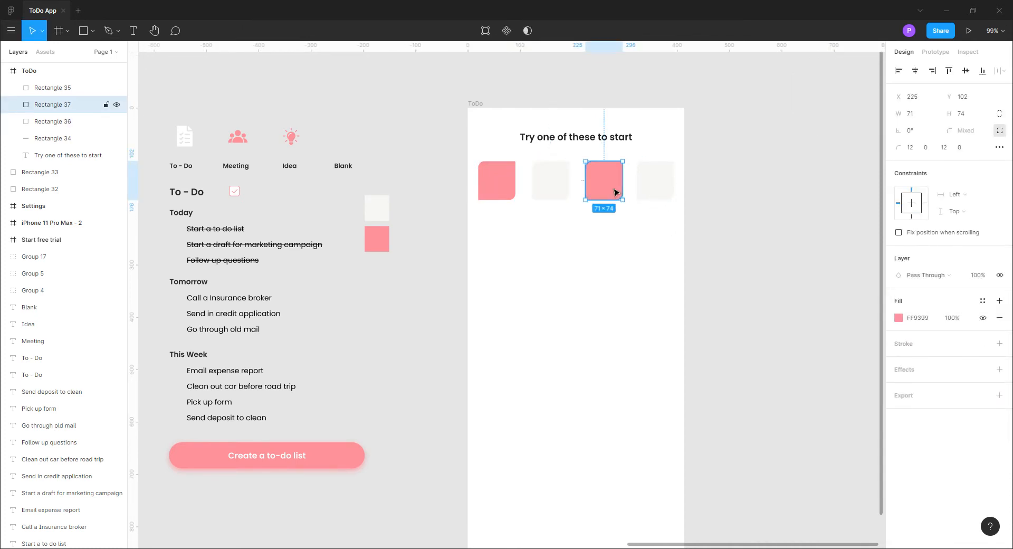
pyautogui.click(899, 318)
pyautogui.click(774, 433)
pyautogui.click(837, 90)
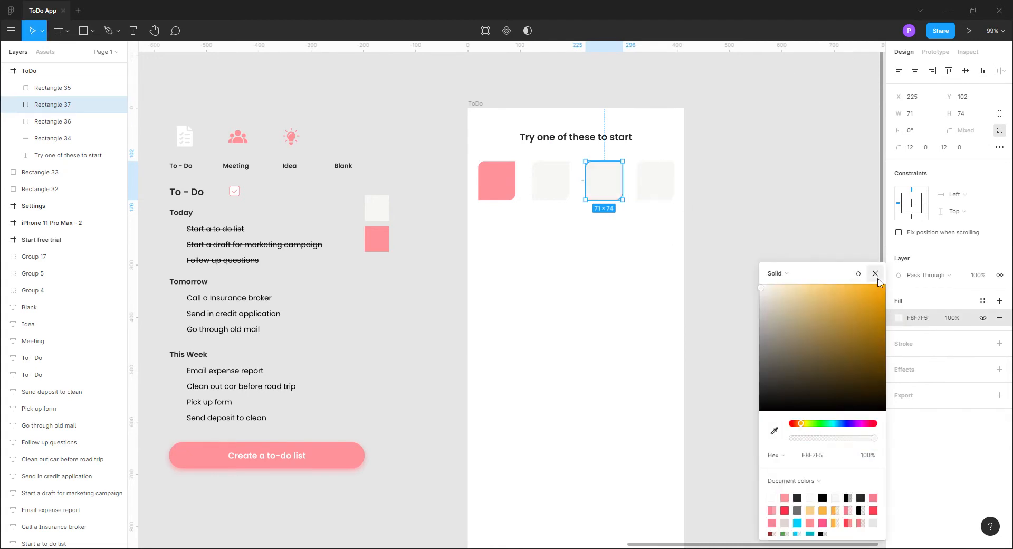
pyautogui.click(876, 274)
pyautogui.click(758, 274)
# Place the checklist, people and light bulb icons centred on the first three squares, and shift the ToDo frame slightly left
pyautogui.moveTo(187, 145); pyautogui.dragTo(499, 190)
pyautogui.moveTo(238, 140); pyautogui.dragTo(549, 182)
pyautogui.moveTo(291, 137); pyautogui.dragTo(607, 187)
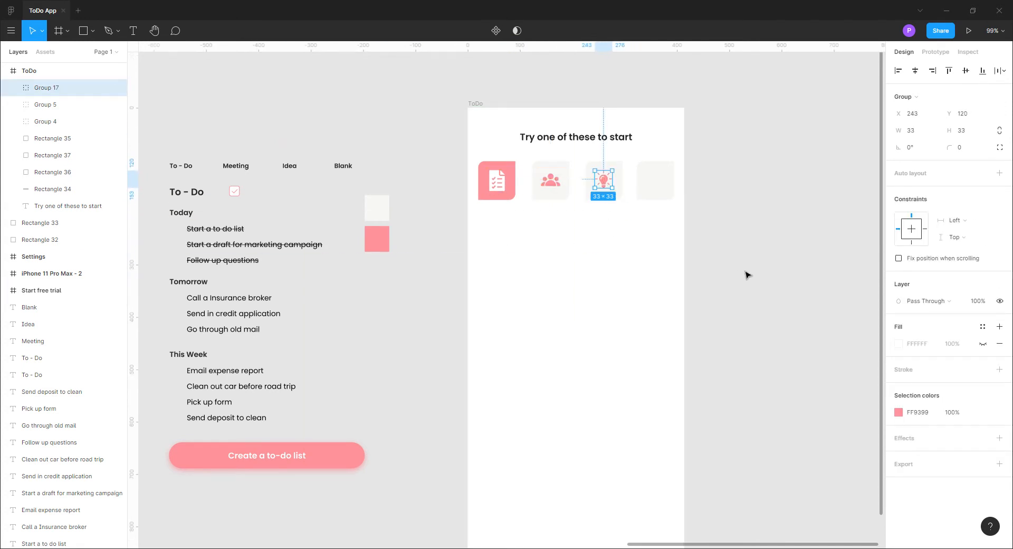
pyautogui.click(735, 263)
pyautogui.moveTo(479, 109); pyautogui.dragTo(470, 109)
pyautogui.click(774, 262)
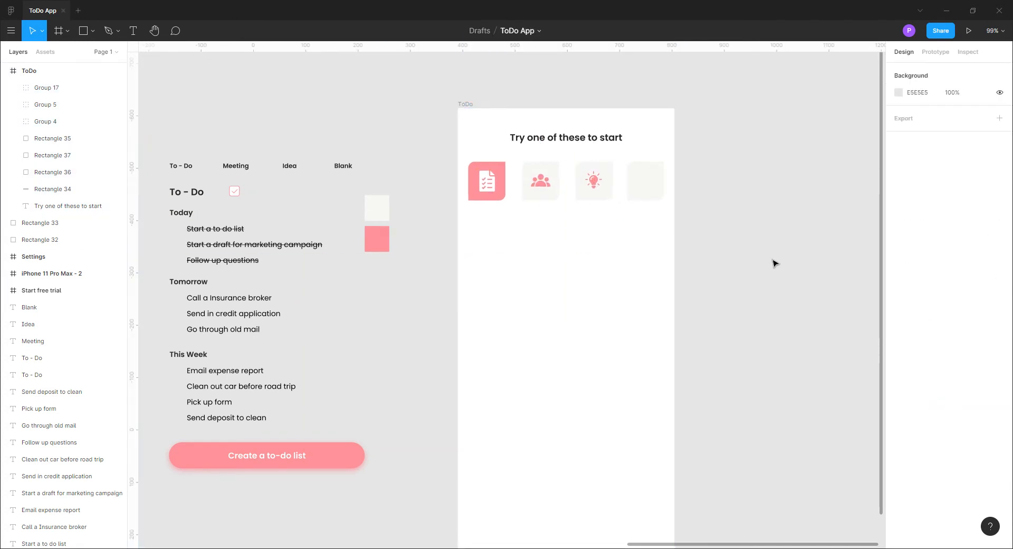
# Move the To - Do, Meeting, Idea and Blank labels below the squares and centre each one under its own square
pyautogui.moveTo(379, 159); pyautogui.dragTo(543, 219)
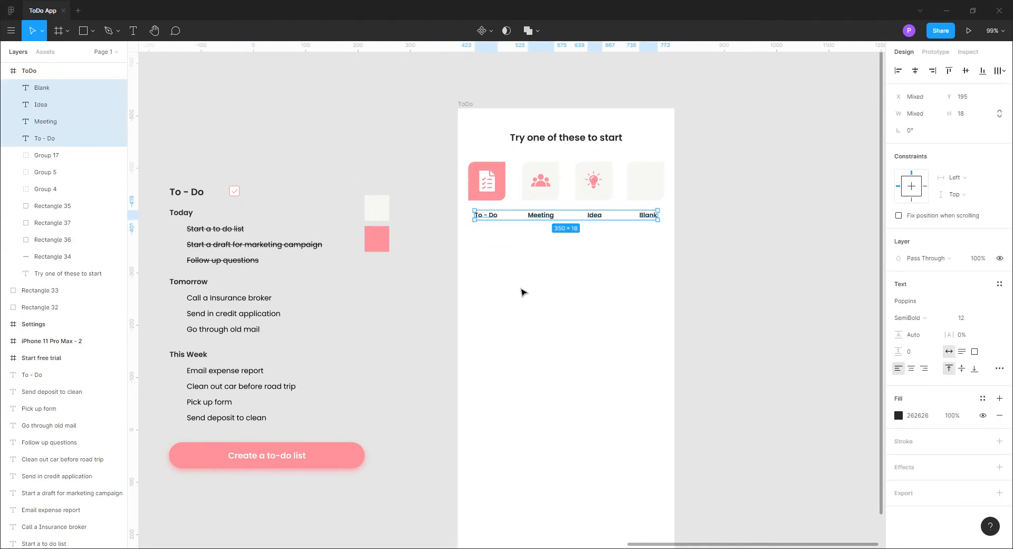
pyautogui.click(522, 292)
pyautogui.click(491, 217)
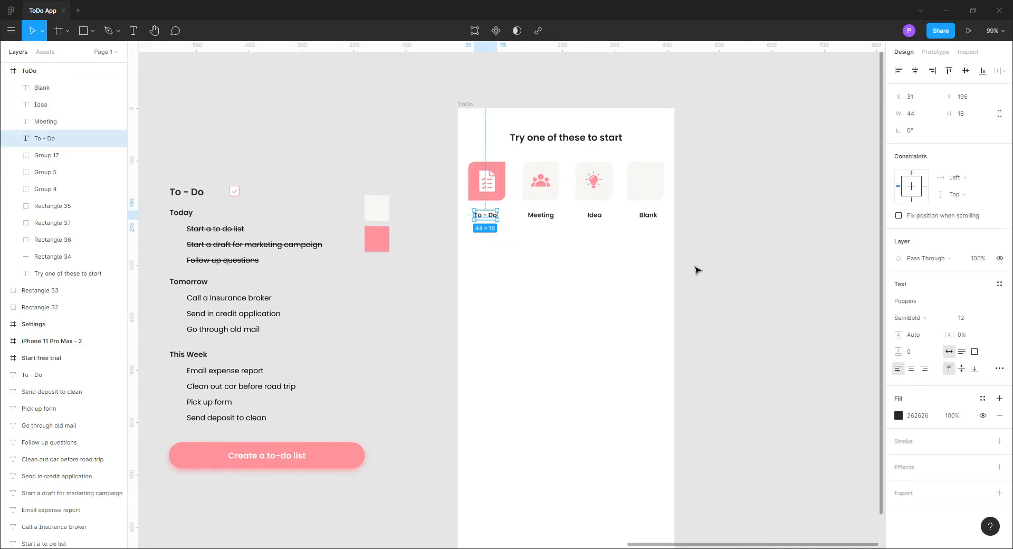
pyautogui.click(544, 217)
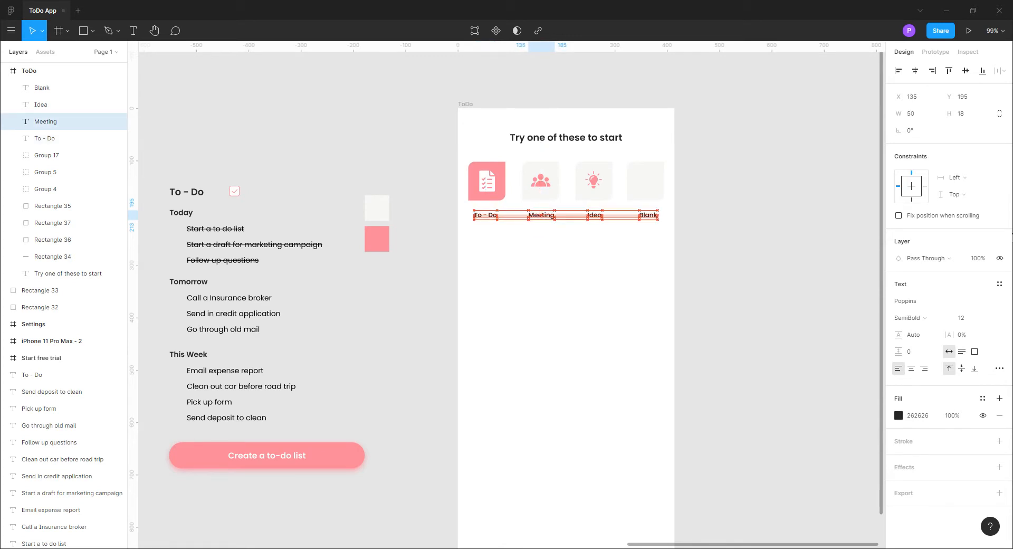
pyautogui.click(596, 217)
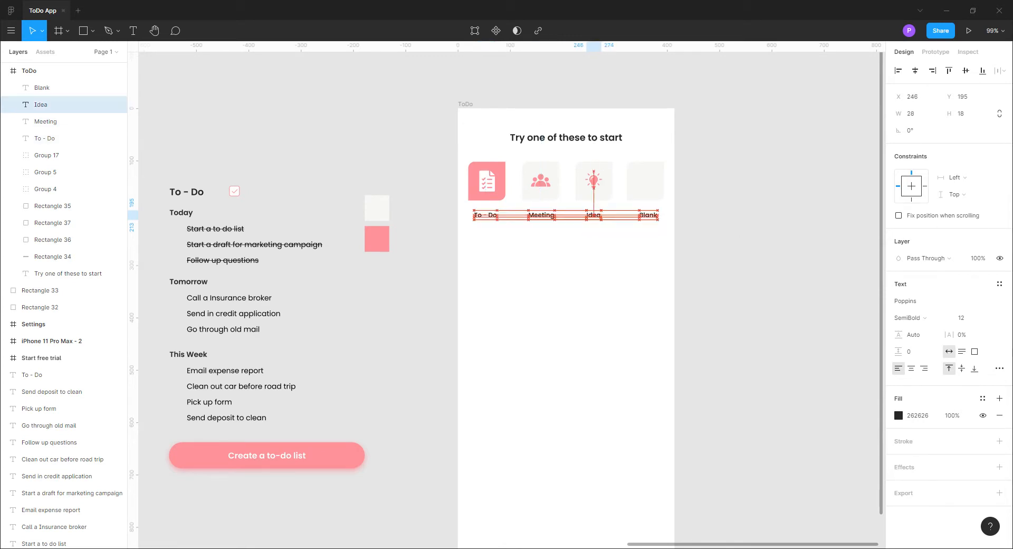
pyautogui.click(681, 237)
pyautogui.click(648, 215)
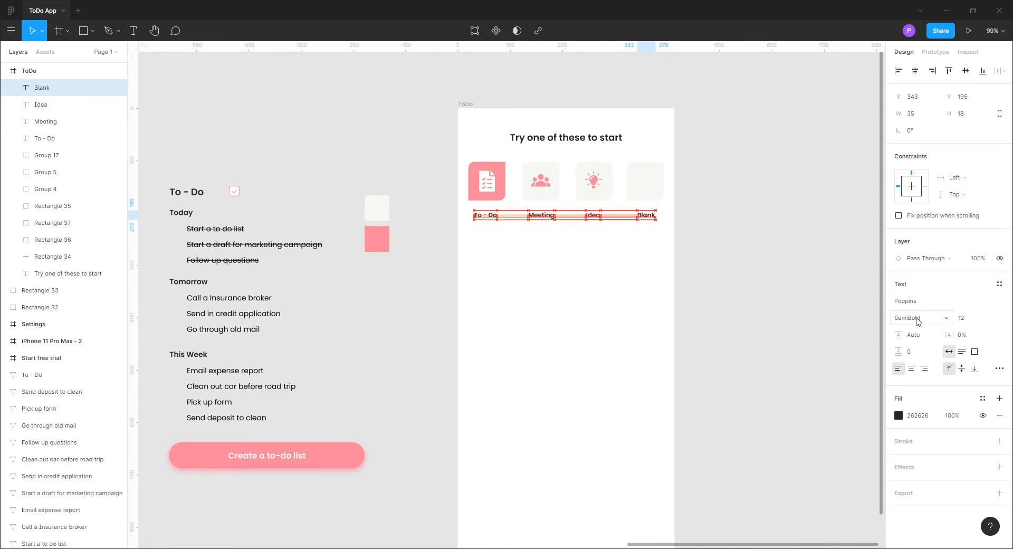
pyautogui.click(760, 299)
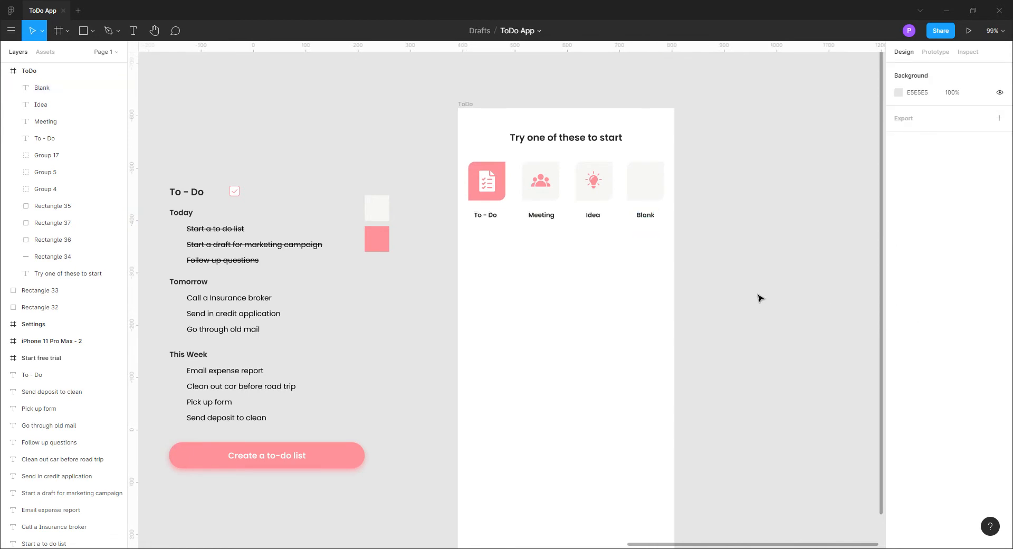
pyautogui.scroll(-1, 750, 303)
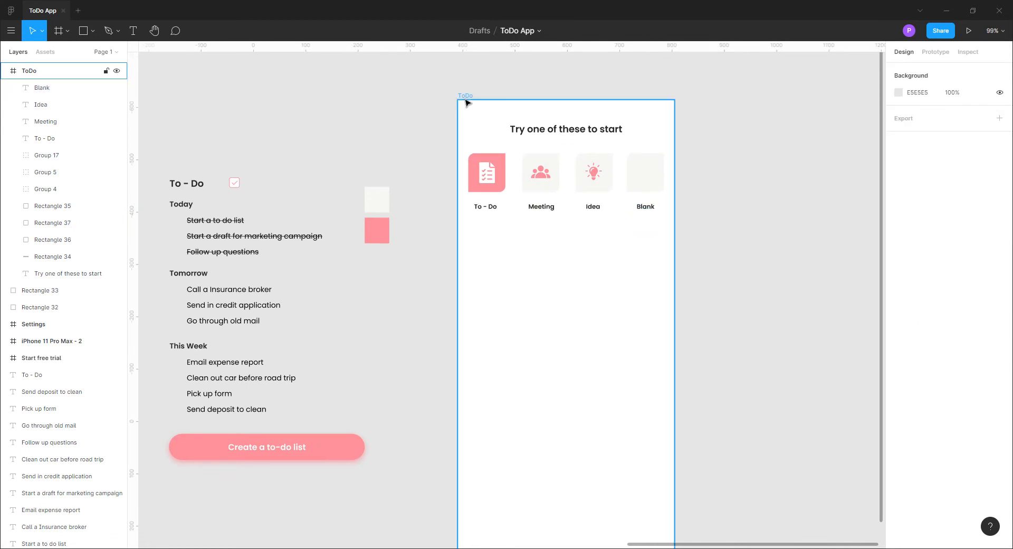
pyautogui.press('r')
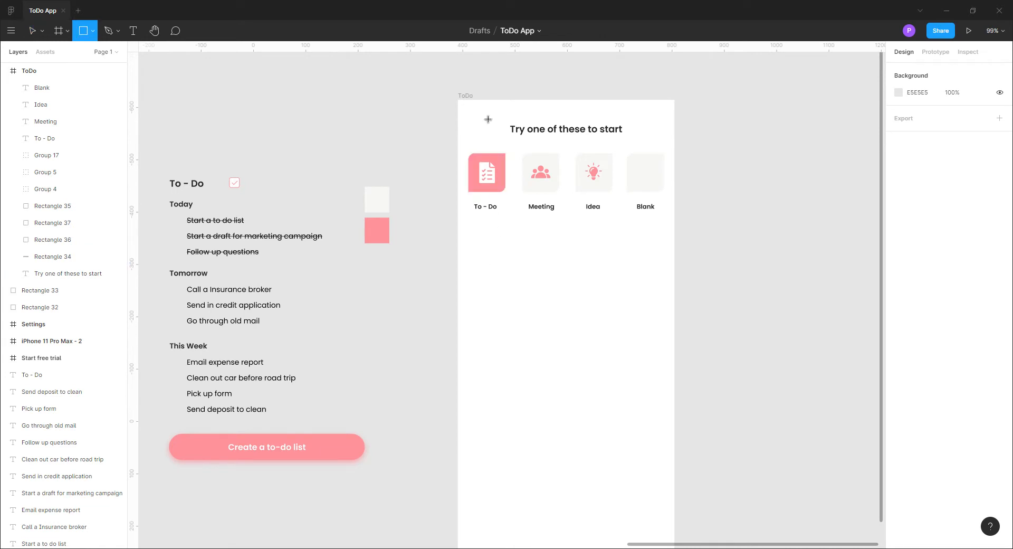
pyautogui.click(471, 101)
pyautogui.press('Delete')
# Show the ToDo frame's layout grid and draw a large rectangle across the columns below the category labels
pyautogui.click(466, 97)
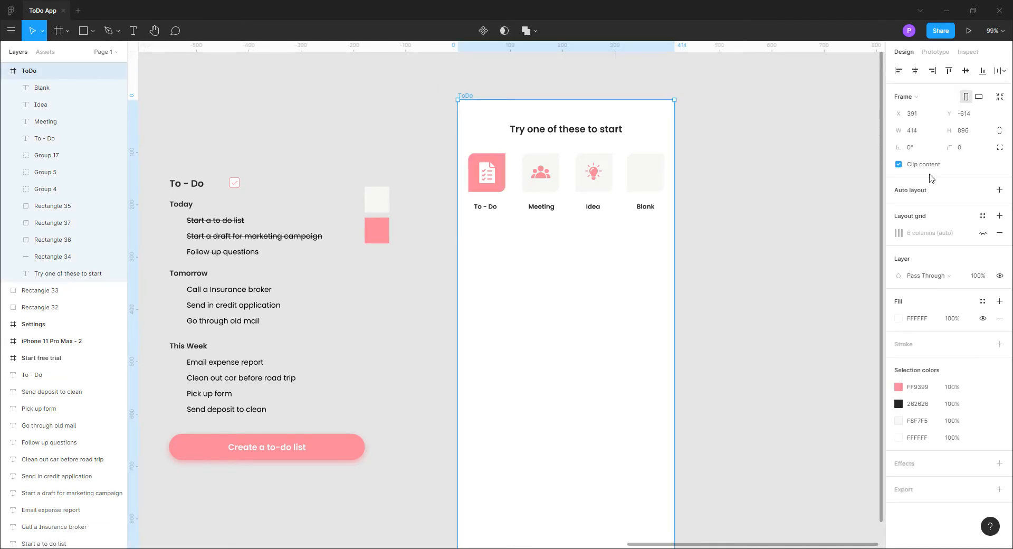
pyautogui.click(983, 232)
pyautogui.press('r')
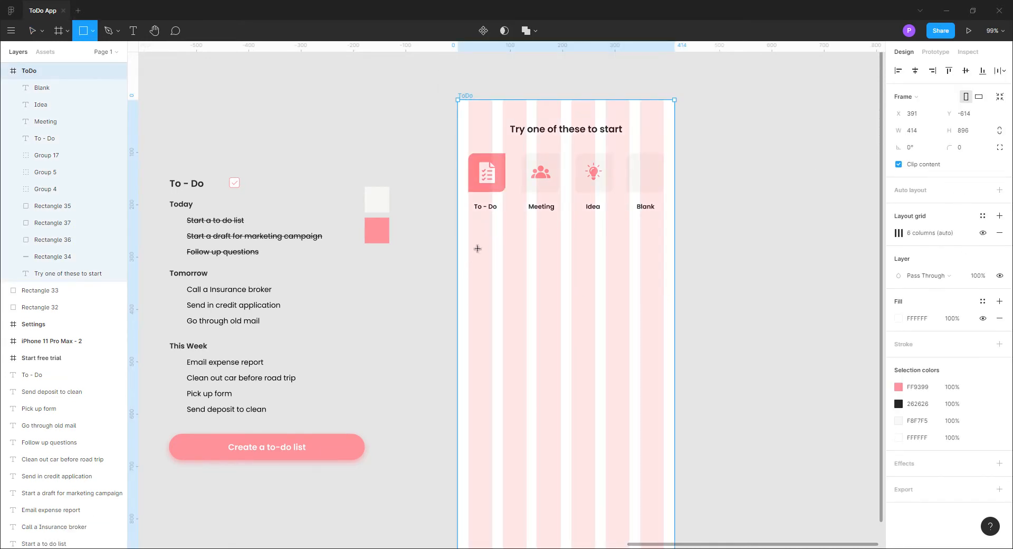
pyautogui.moveTo(468, 230)
pyautogui.mouseDown()
pyautogui.moveTo(657, 429)
pyautogui.moveTo(660, 533)
pyautogui.mouseUp()
pyautogui.click(733, 524)
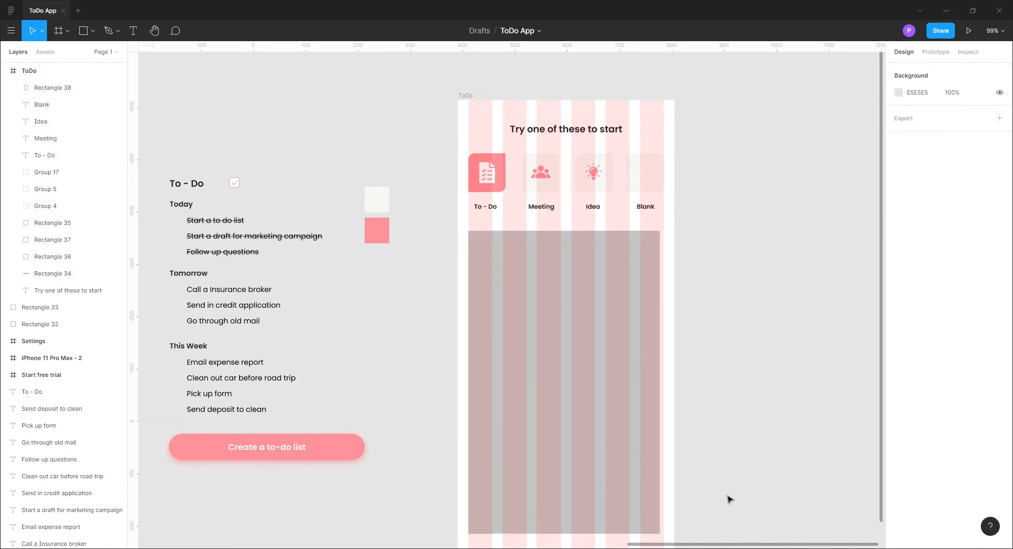
# Resize the large rectangle to 374 wide by 545 high, ending at the edge of the last grid column
pyautogui.moveTo(733, 524); pyautogui.dragTo(731, 392)
pyautogui.scroll(2, 730, 392)
pyautogui.click(596, 297)
pyautogui.moveTo(657, 296); pyautogui.dragTo(661, 299)
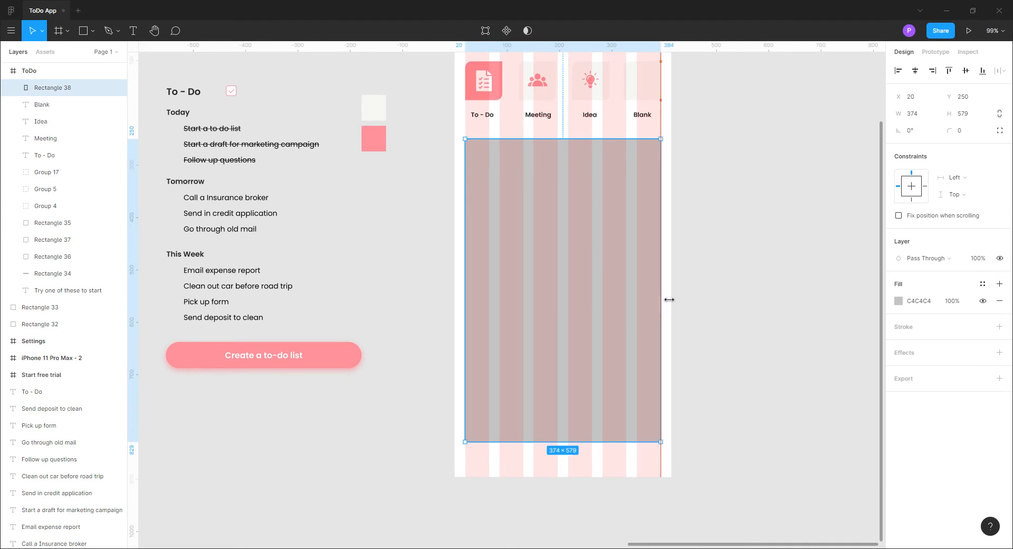
pyautogui.click(764, 301)
pyautogui.scroll(3, 746, 323)
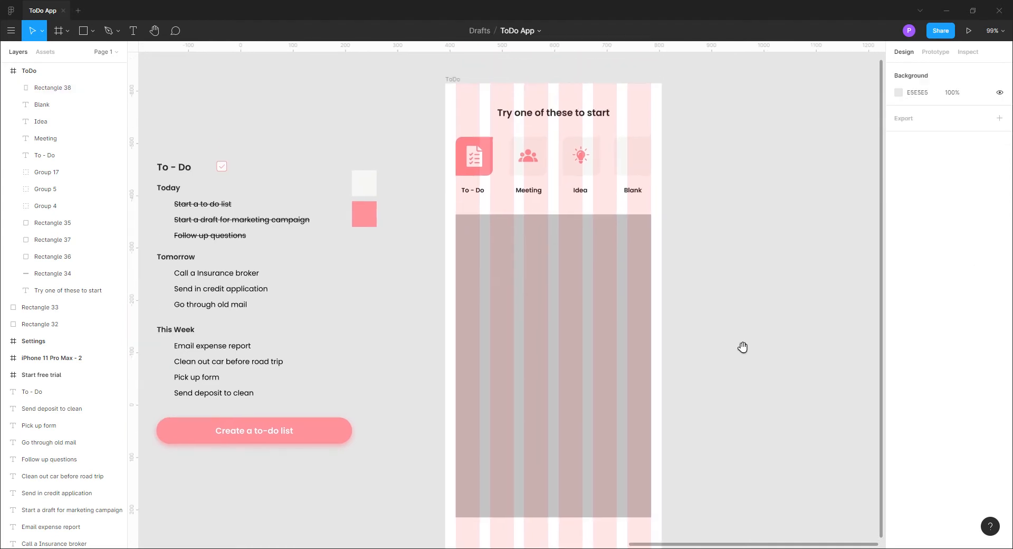
pyautogui.click(624, 354)
pyautogui.moveTo(560, 529); pyautogui.dragTo(560, 494)
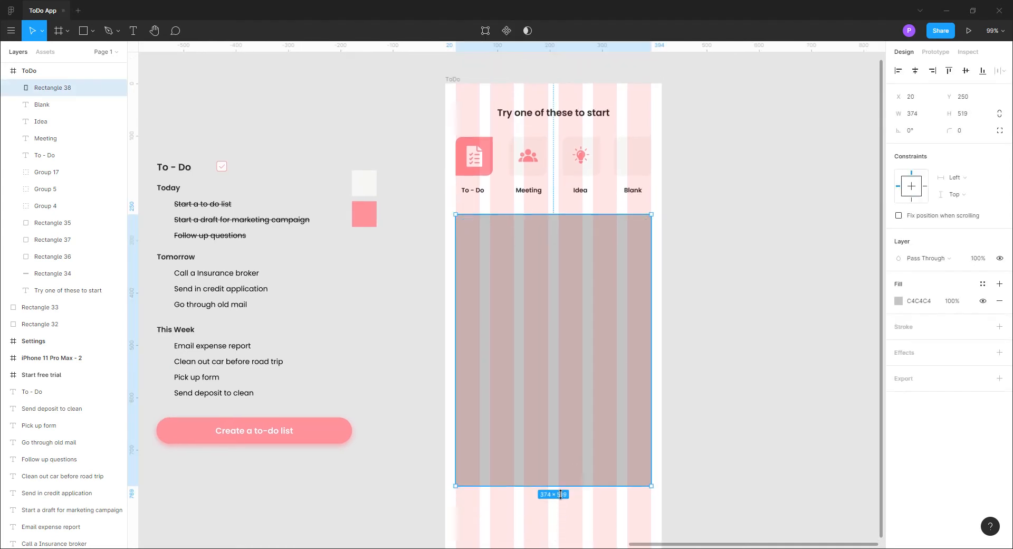
pyautogui.click(726, 355)
pyautogui.hscroll(2, 658, 339)
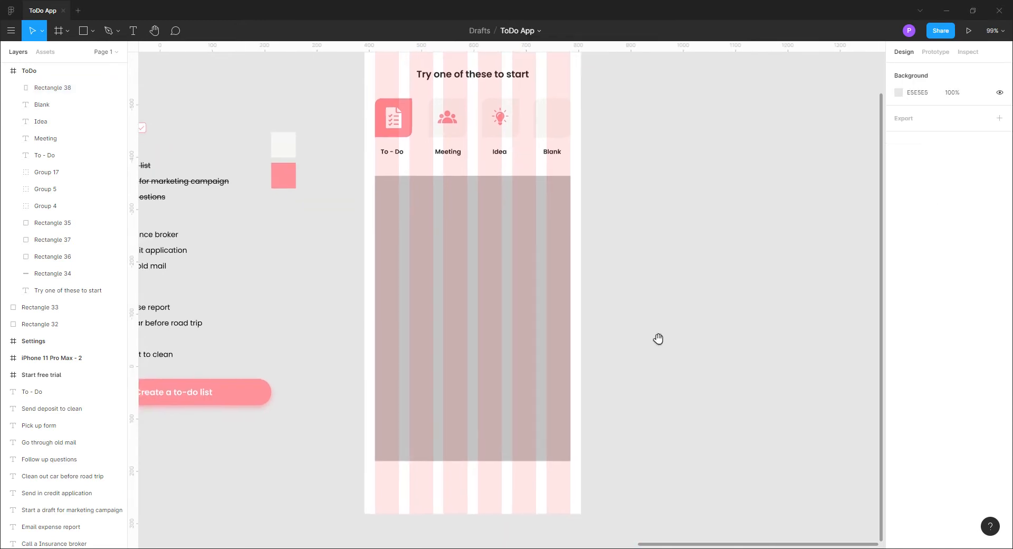
# Fill the large rectangle with the off-white F8F7F5 sampled from the off-white swatch
pyautogui.hscroll(-2, 481, 287)
pyautogui.click(483, 281)
pyautogui.click(899, 301)
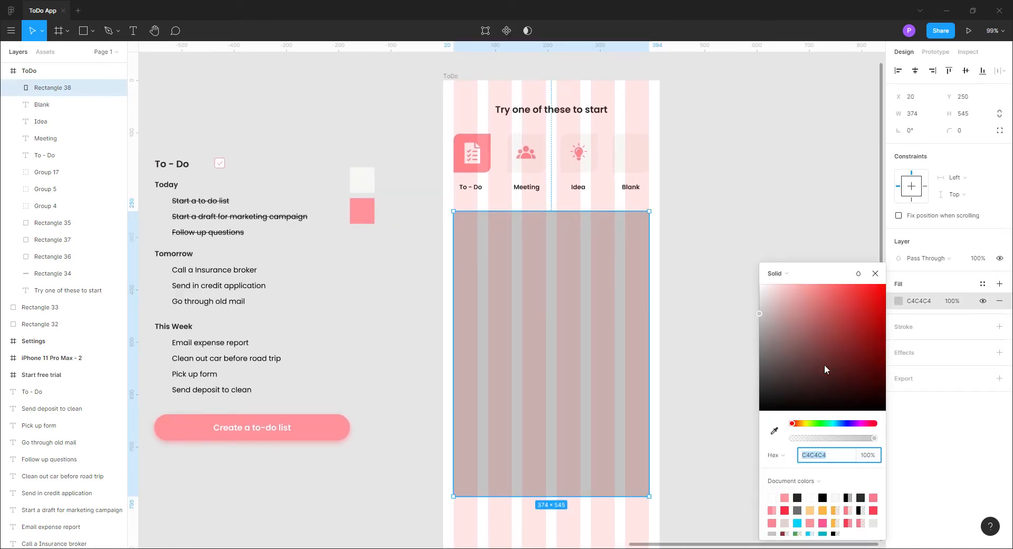
pyautogui.click(774, 430)
pyautogui.click(363, 181)
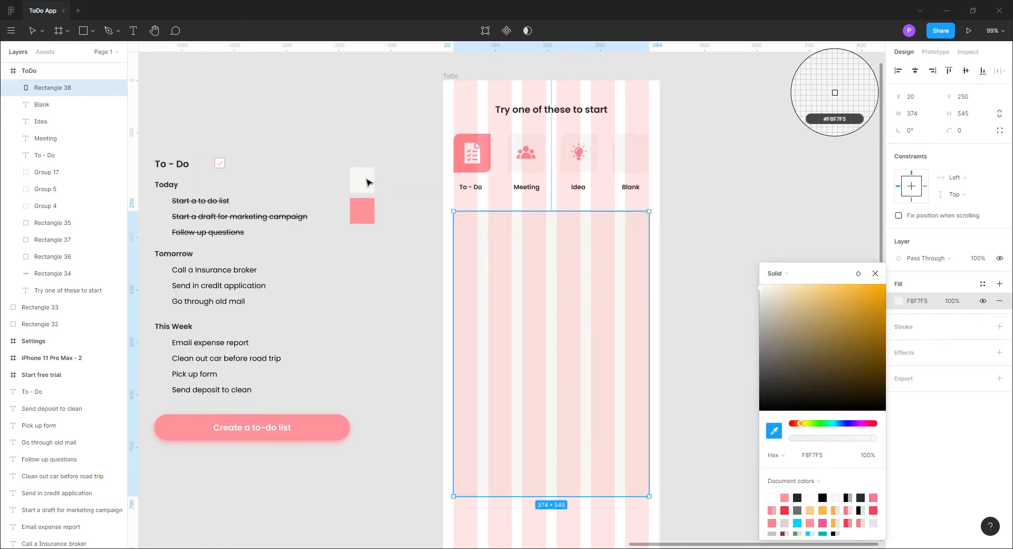
pyautogui.click(875, 273)
# Enable independent corner radii on the off-white panel and set the upper-left and lower-right corners to 12
pyautogui.click(1000, 131)
pyautogui.click(912, 148)
pyautogui.click(943, 148)
pyautogui.write('12')
pyautogui.press('Return')
pyautogui.click(781, 283)
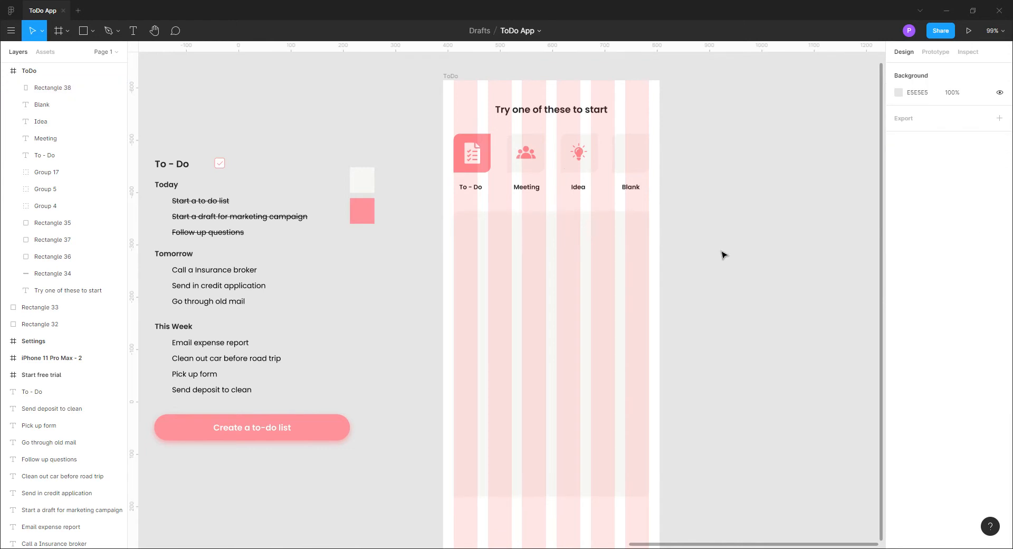
# Hide the ToDo frame's layout grid and set the panel's upper-left and lower-right corner radii to 22
pyautogui.click(451, 77)
pyautogui.click(982, 233)
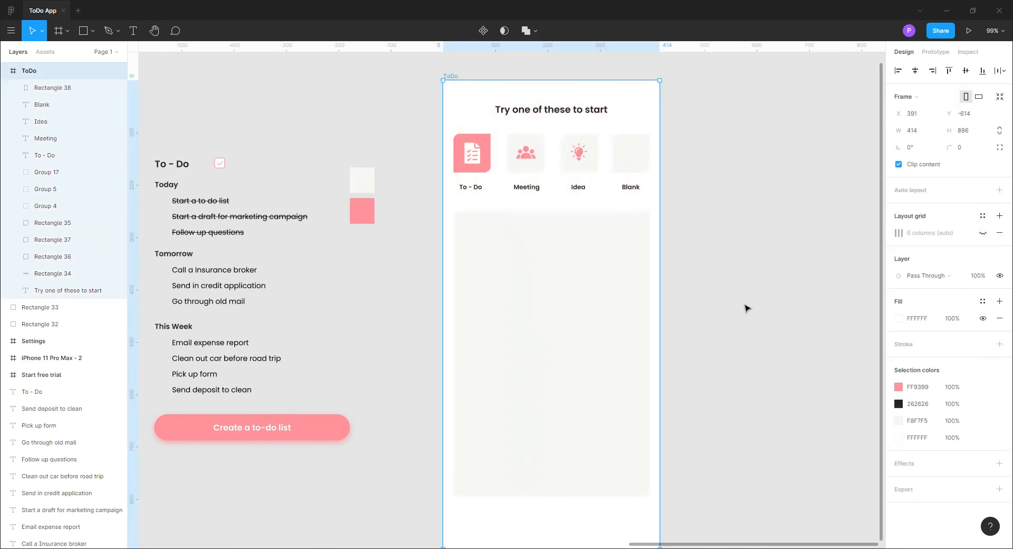
pyautogui.click(598, 353)
pyautogui.click(911, 149)
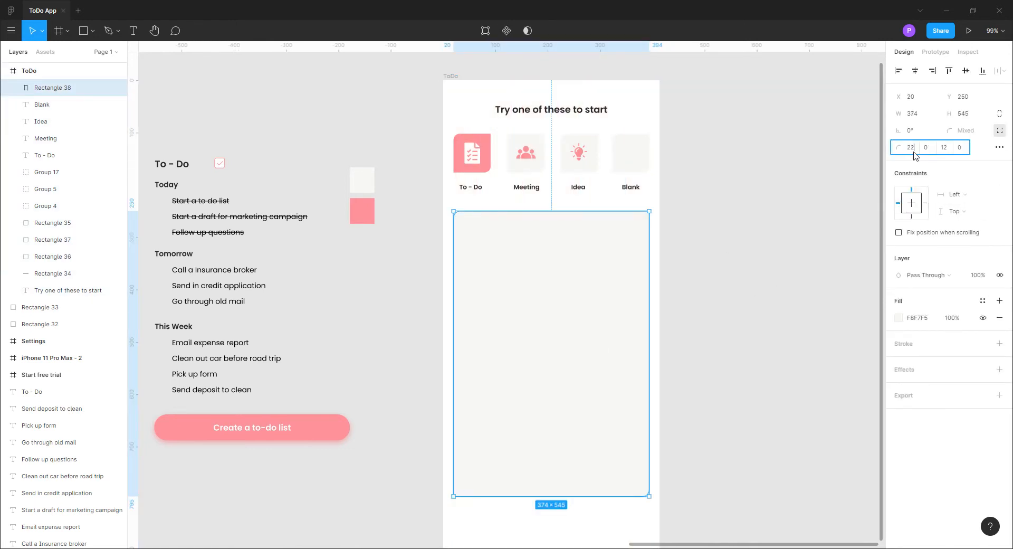
pyautogui.write('22')
pyautogui.click(943, 148)
pyautogui.click(782, 299)
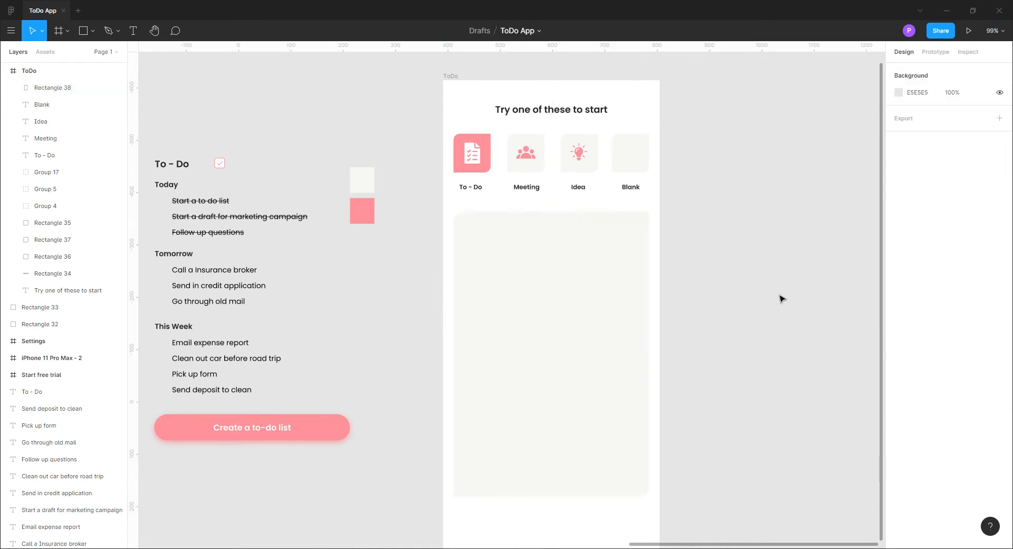
# Place the To - Do title near the panel's upper-left corner and the Today heading below it
pyautogui.moveTo(172, 164); pyautogui.dragTo(489, 235)
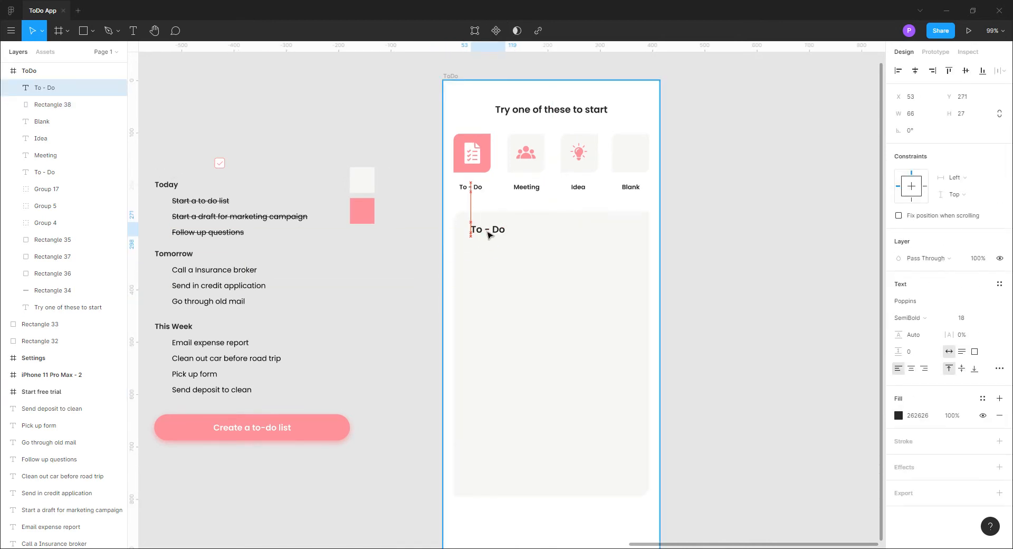
pyautogui.click(362, 317)
pyautogui.moveTo(176, 191); pyautogui.dragTo(491, 257)
pyautogui.click(405, 294)
# Group the checkbox with its check mark and place it in the panel below the Today heading
pyautogui.click(220, 164)
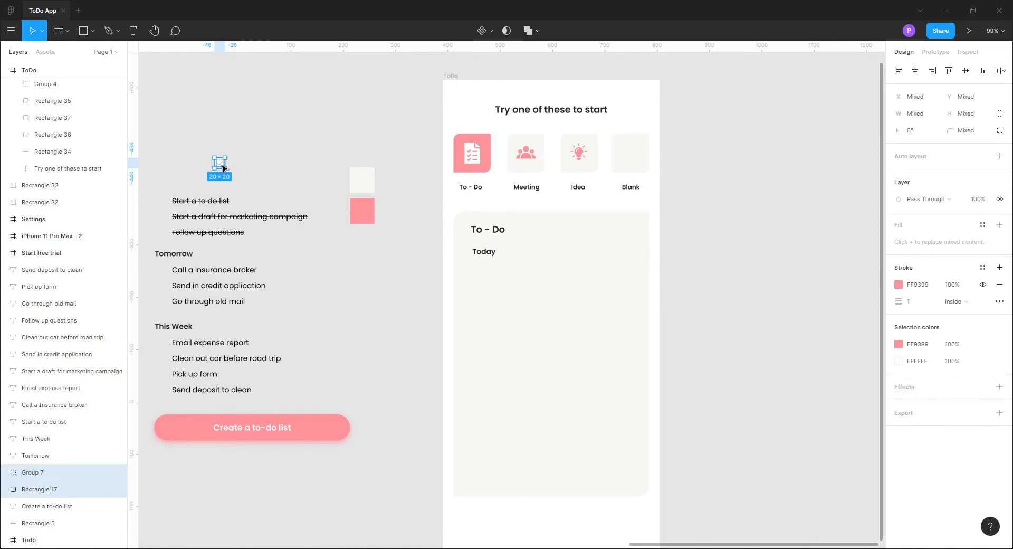
pyautogui.moveTo(221, 167); pyautogui.dragTo(480, 272)
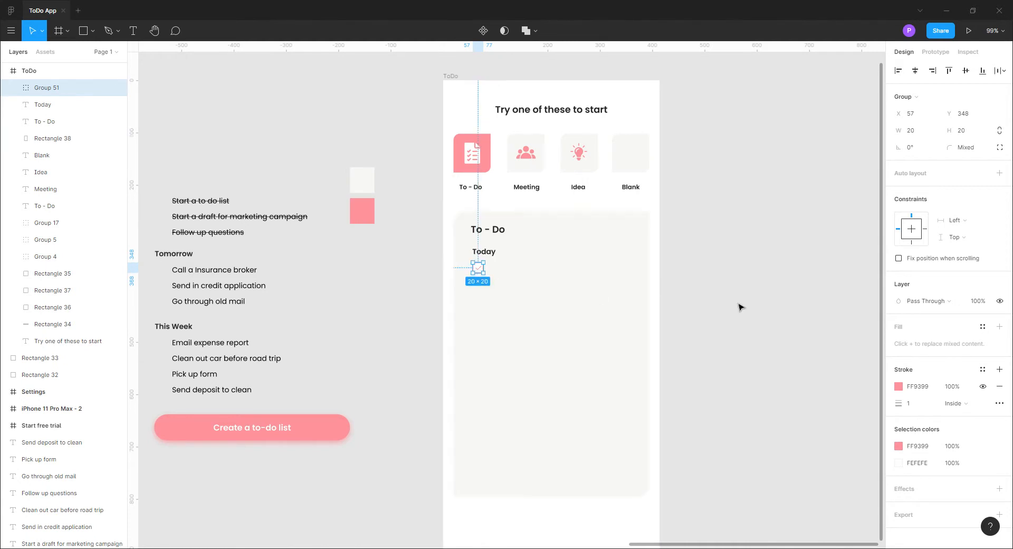
pyautogui.click(708, 305)
# Add a vertical guide at the left edge of the To - Do title and align the Today heading to it
pyautogui.hotkey('ctrl', '=')
pyautogui.click(468, 213)
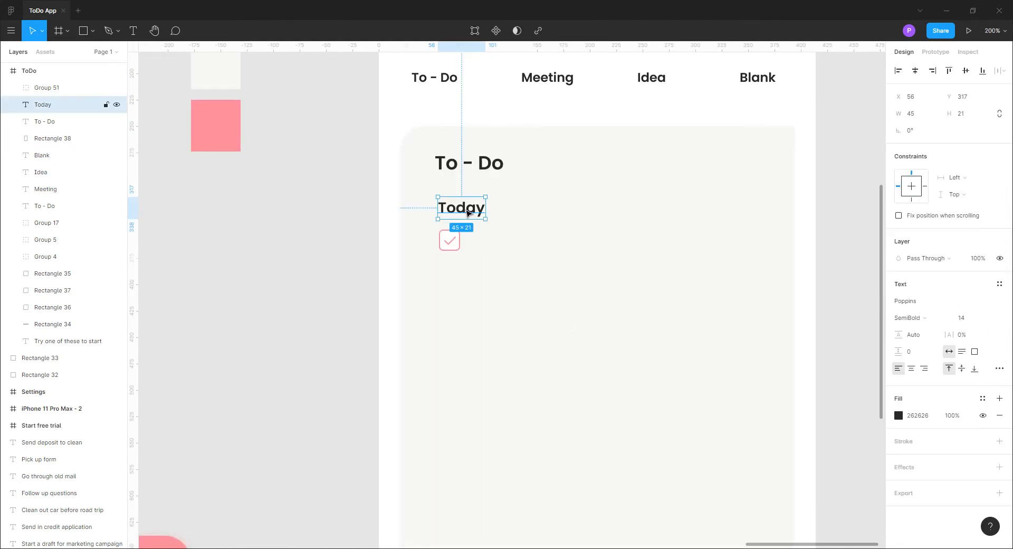
pyautogui.click(430, 207)
pyautogui.click(53, 121)
pyautogui.moveTo(136, 276); pyautogui.dragTo(443, 278)
pyautogui.click(454, 213)
pyautogui.moveTo(454, 213); pyautogui.dragTo(451, 214)
# Nudge the checkbox group left to X 53 so it lines up with the vertical guide
pyautogui.click(450, 240)
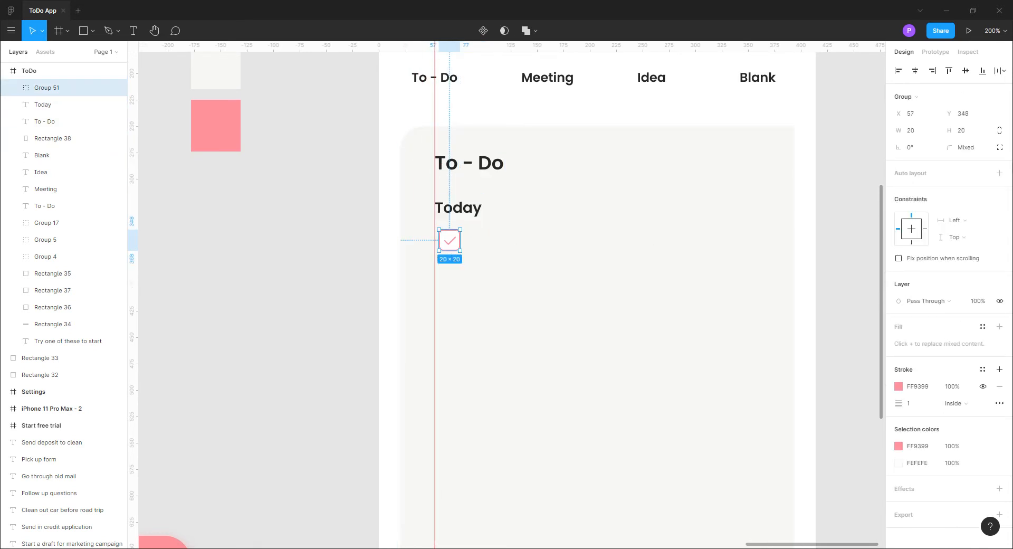
pyautogui.press('Left')
pyautogui.press('Left')
pyautogui.press('Left')
pyautogui.press('Left')
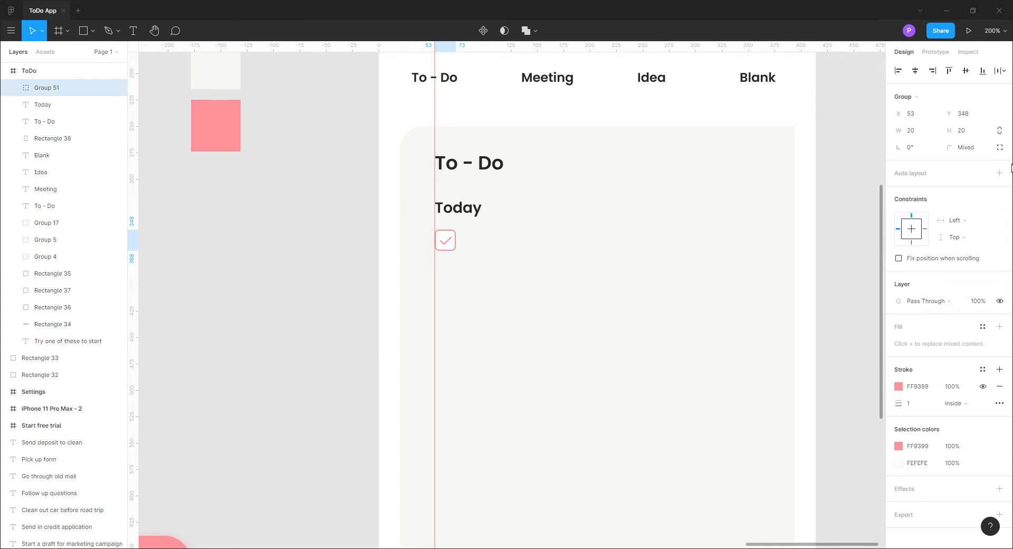
pyautogui.click(309, 363)
# Move the three struck-through tasks into the panel, with the first task beside the checkbox under Today
pyautogui.hotkey('shift', '0')
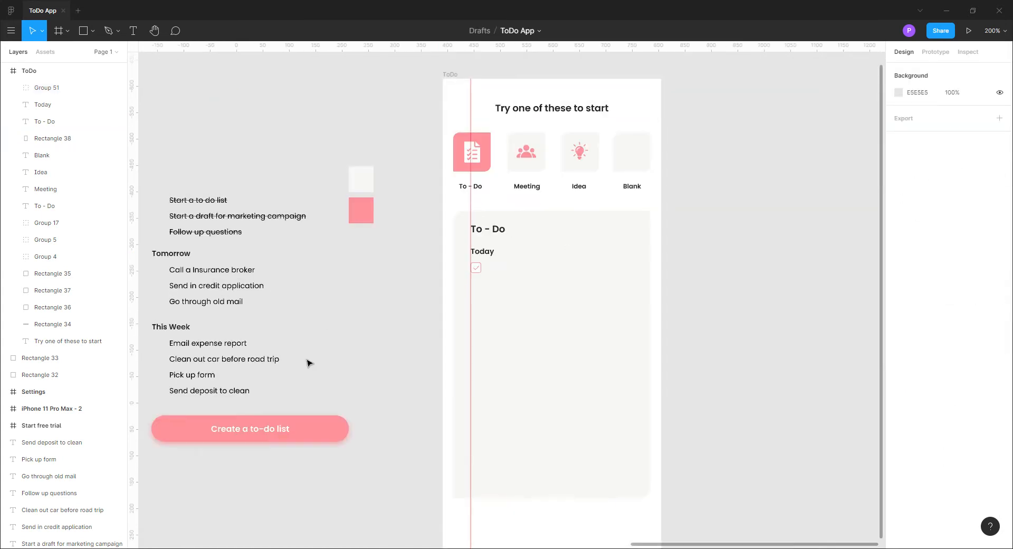
pyautogui.moveTo(379, 346); pyautogui.dragTo(441, 349)
pyautogui.moveTo(227, 190); pyautogui.dragTo(369, 241)
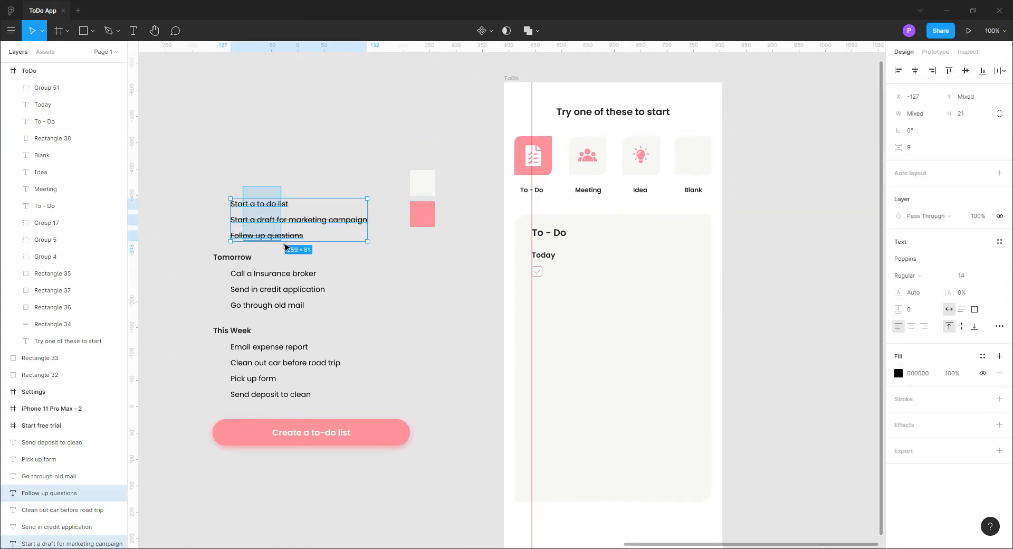
pyautogui.moveTo(272, 211); pyautogui.dragTo(632, 294)
pyautogui.click(481, 315)
# Duplicate the checkbox twice and place the copies beside the second and third struck-through tasks
pyautogui.click(541, 273)
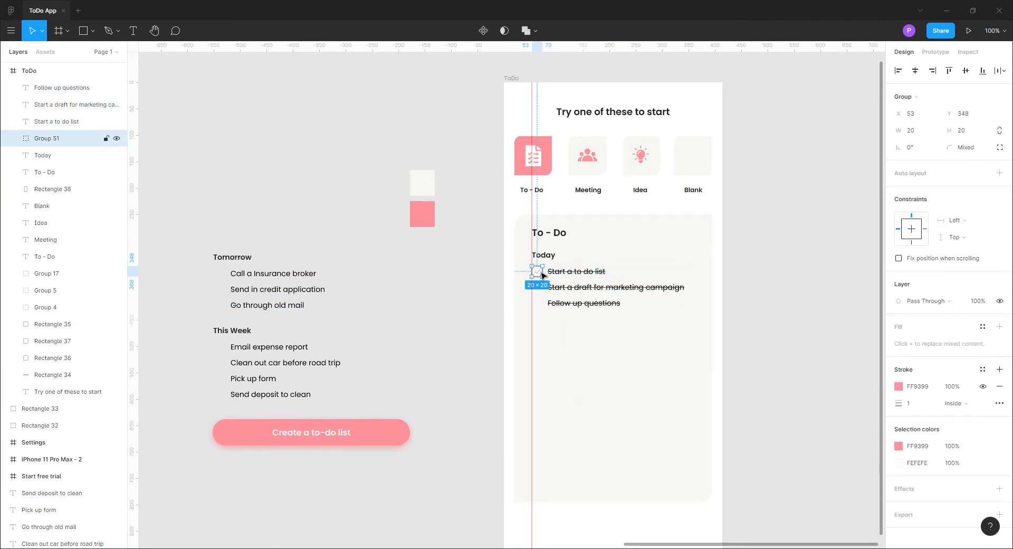
pyautogui.keyDown('alt'); pyautogui.moveTo(541, 274); pyautogui.dragTo(542, 291); pyautogui.keyUp('alt')
pyautogui.press('Down')
pyautogui.keyDown('alt'); pyautogui.moveTo(543, 293); pyautogui.dragTo(544, 310); pyautogui.keyUp('alt')
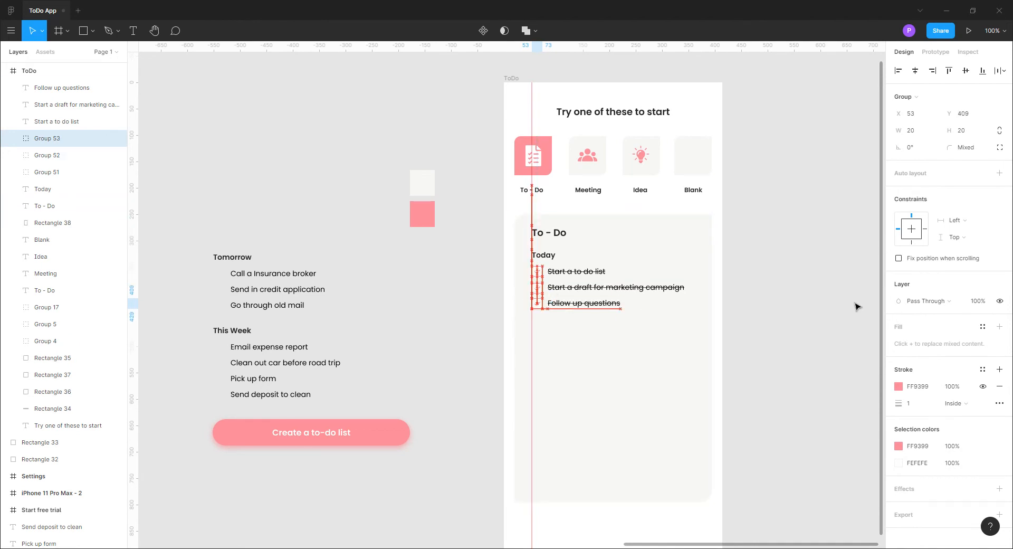
pyautogui.click(817, 327)
# Shift the second Today checkbox up slightly so the three checkboxes are evenly spaced
pyautogui.hotkey('ctrl', '=')
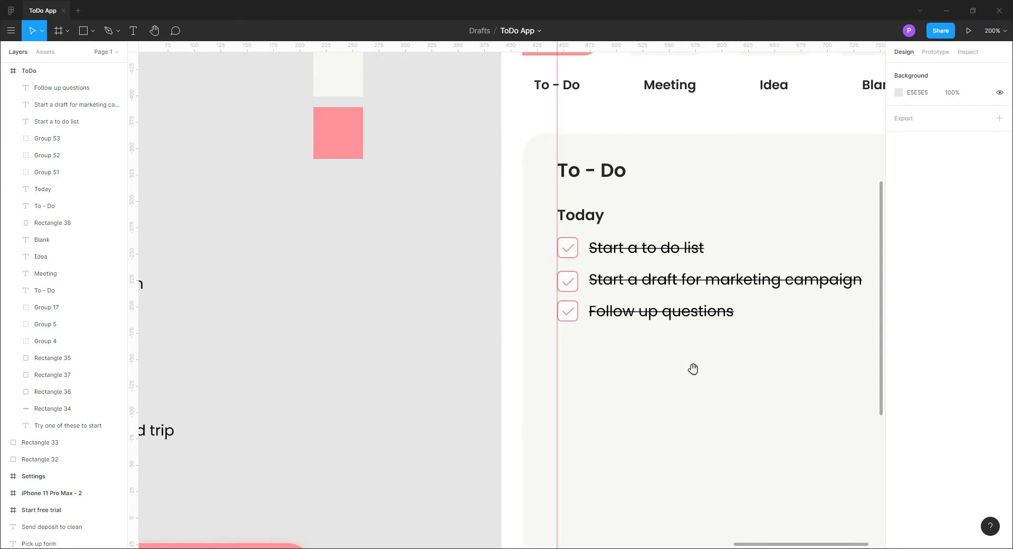
pyautogui.hscroll(3, 497, 354)
pyautogui.click(411, 277)
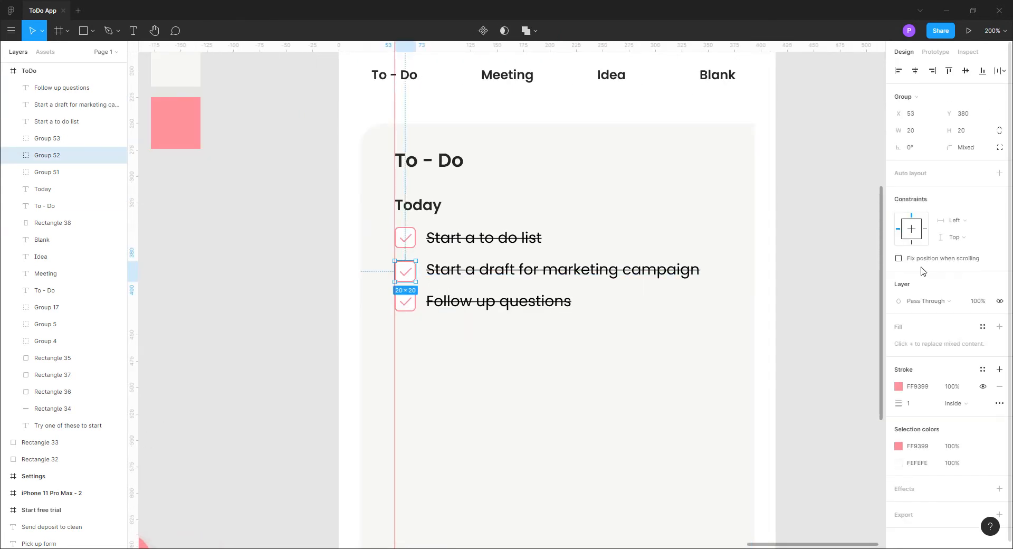
pyautogui.click(269, 347)
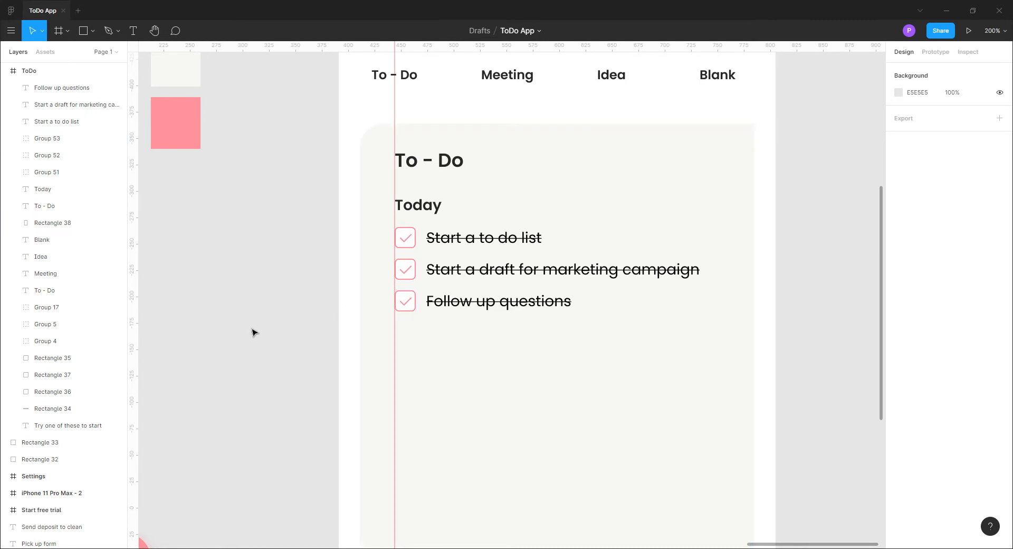
# Move the Tomorrow heading into the panel below the Today tasks and align it to the vertical guide
pyautogui.hotkey('ctrl', '-')
pyautogui.hscroll(-5, 364, 374)
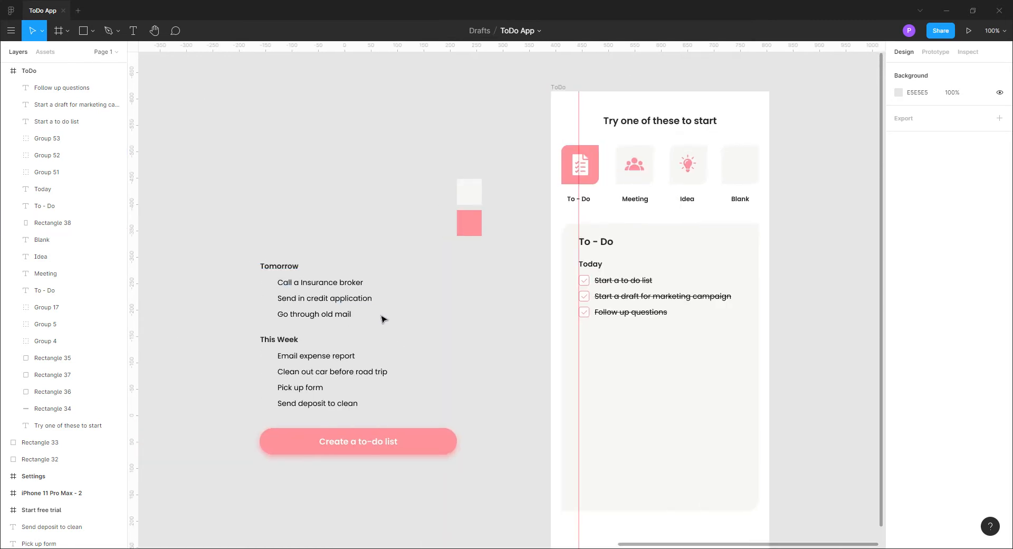
pyautogui.moveTo(286, 269); pyautogui.dragTo(607, 343)
pyautogui.hotkey('ctrl', '+')
pyautogui.click(511, 409)
pyautogui.click(689, 385)
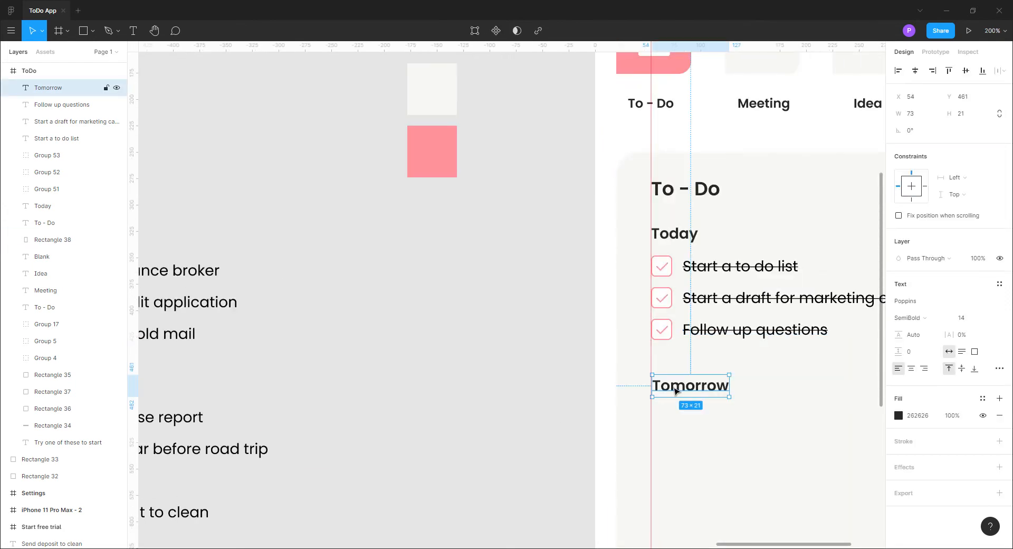
pyautogui.click(490, 375)
# Duplicate the three Today checkboxes and place the copies below the Tomorrow heading along the guide
pyautogui.scroll(-5, 491, 374)
pyautogui.hscroll(10, 490, 375)
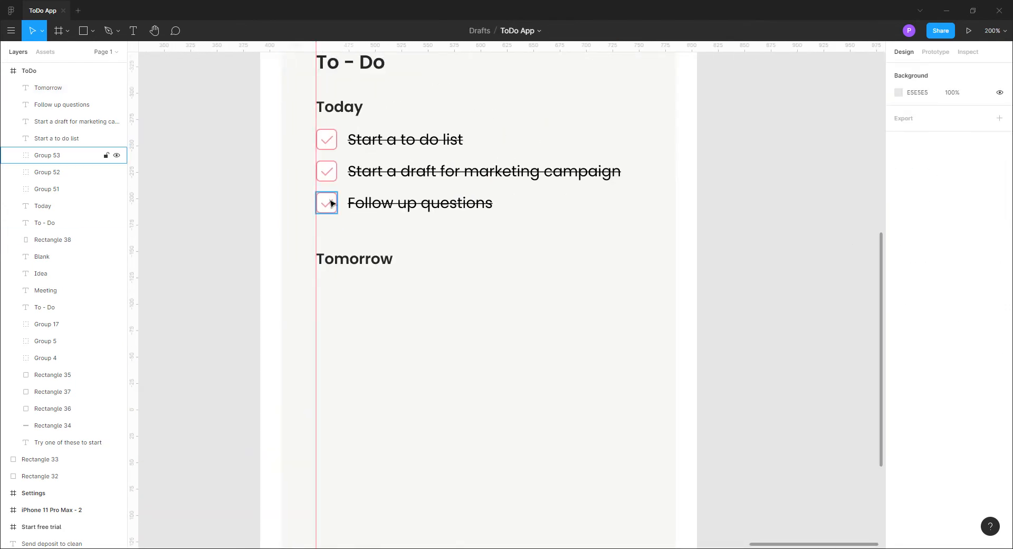
pyautogui.click(327, 140)
pyautogui.keyDown('shift'); pyautogui.click(327, 171); pyautogui.keyUp('shift')
pyautogui.keyDown('shift'); pyautogui.click(331, 209); pyautogui.keyUp('shift')
pyautogui.moveTo(330, 209); pyautogui.dragTo(323, 364)
pyautogui.click(245, 364)
# Move the three Tomorrow tasks into the panel beside the copied checkboxes
pyautogui.moveTo(244, 364); pyautogui.dragTo(624, 379)
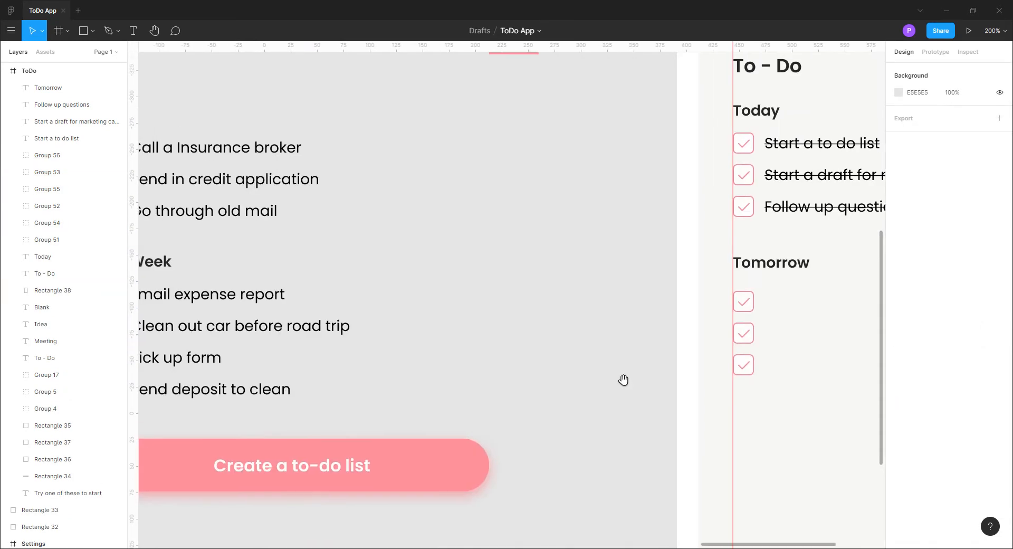
pyautogui.moveTo(401, 251); pyautogui.dragTo(221, 124)
pyautogui.moveTo(265, 149); pyautogui.dragTo(849, 318)
pyautogui.click(509, 355)
# Add a second vertical guide at the left edge of the "Start a to do list" task
pyautogui.moveTo(508, 355); pyautogui.dragTo(224, 409)
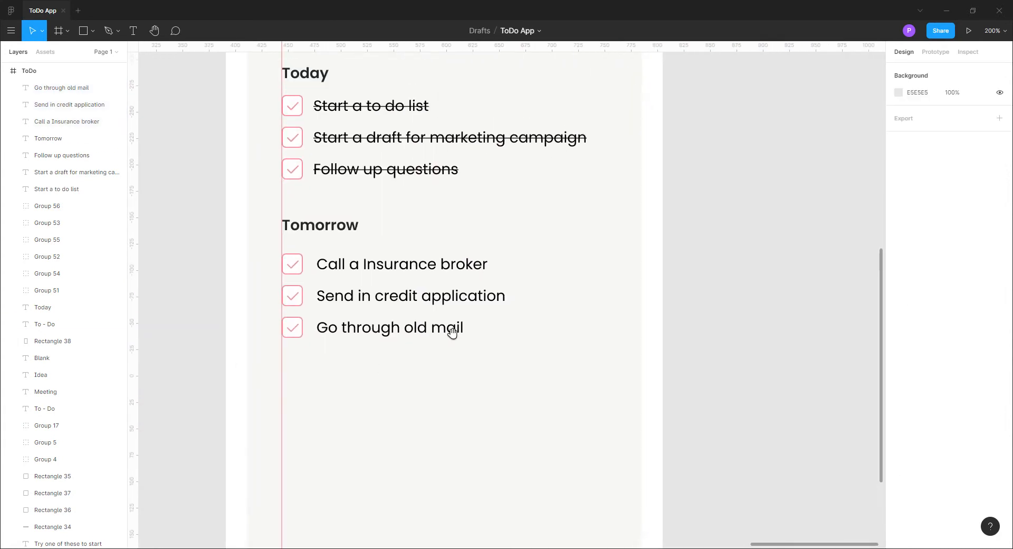
pyautogui.click(350, 109)
pyautogui.moveTo(134, 206); pyautogui.dragTo(322, 206)
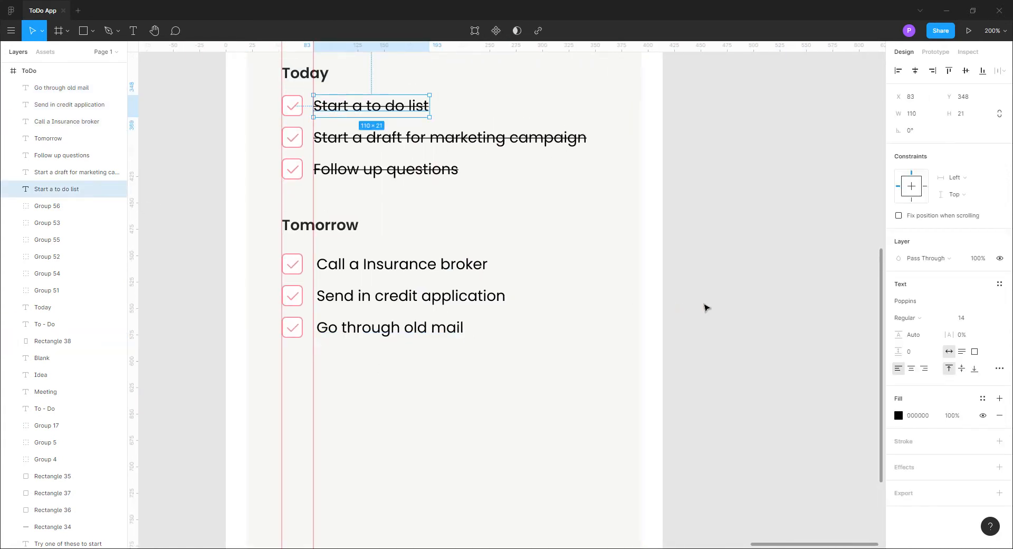
pyautogui.click(705, 307)
# Nudge the three Tomorrow tasks left to X 83 so they line up with the second vertical guide
pyautogui.click(322, 265)
pyautogui.keyDown('shift'); pyautogui.click(353, 301); pyautogui.keyUp('shift')
pyautogui.keyDown('shift'); pyautogui.click(391, 328); pyautogui.keyUp('shift')
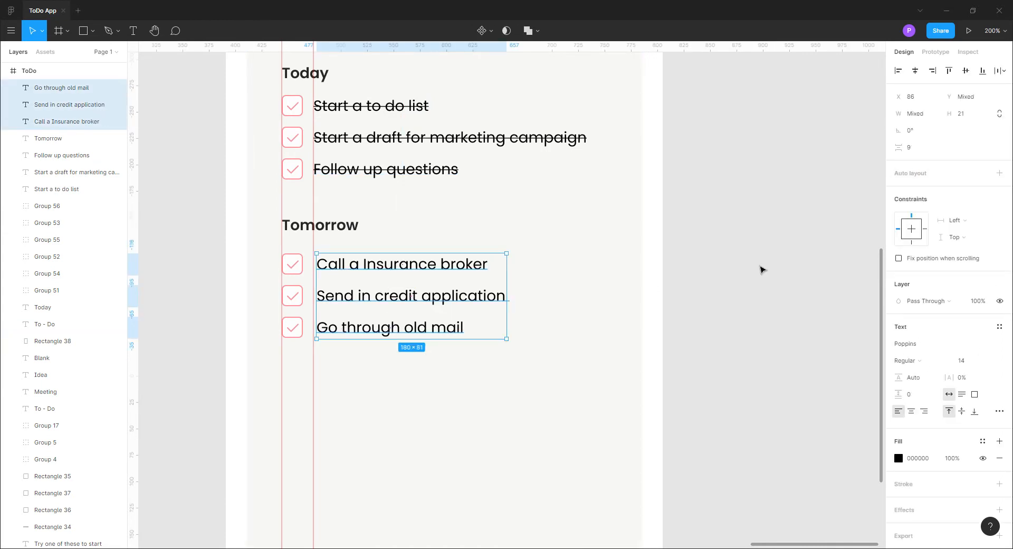
pyautogui.press('Left')
pyautogui.press('Left')
pyautogui.press('Left')
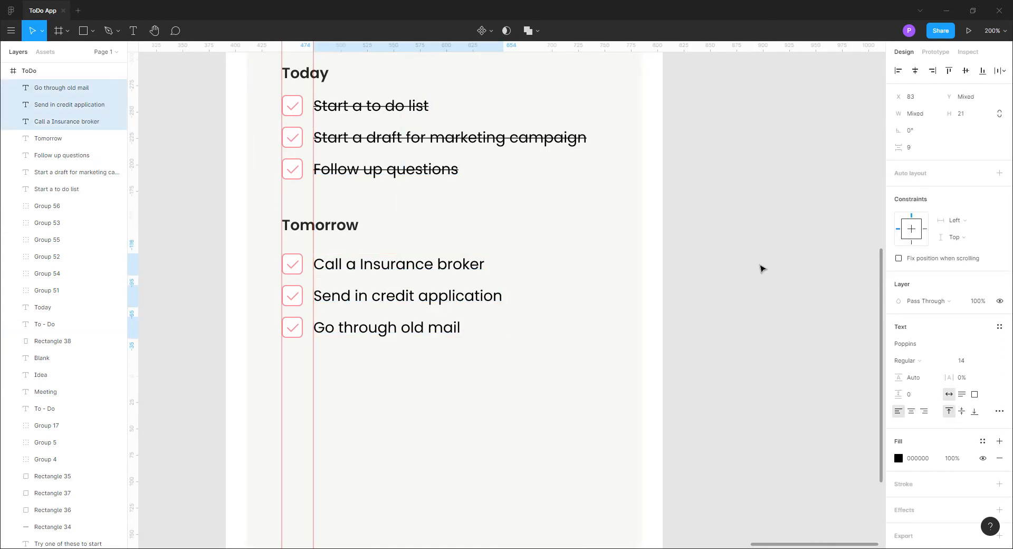
pyautogui.click(760, 268)
pyautogui.click(377, 335)
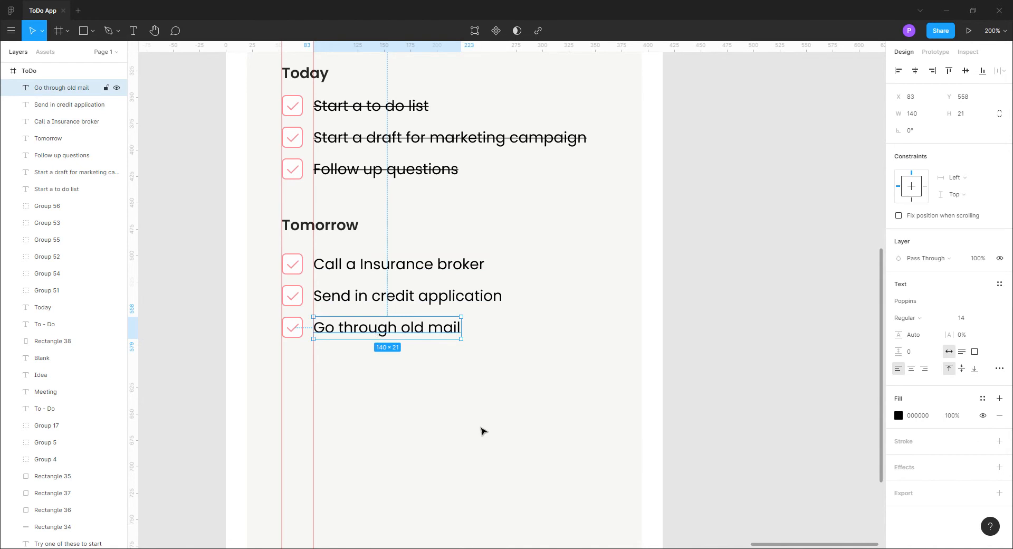
# Move the This Week heading into the panel below the Tomorrow tasks, at X 53, Y 607 along the first guide
pyautogui.click(708, 400)
pyautogui.hotkey('shift', '0')
pyautogui.moveTo(348, 385); pyautogui.dragTo(452, 424)
pyautogui.moveTo(227, 252); pyautogui.dragTo(545, 334)
pyautogui.hotkey('ctrl', '+')
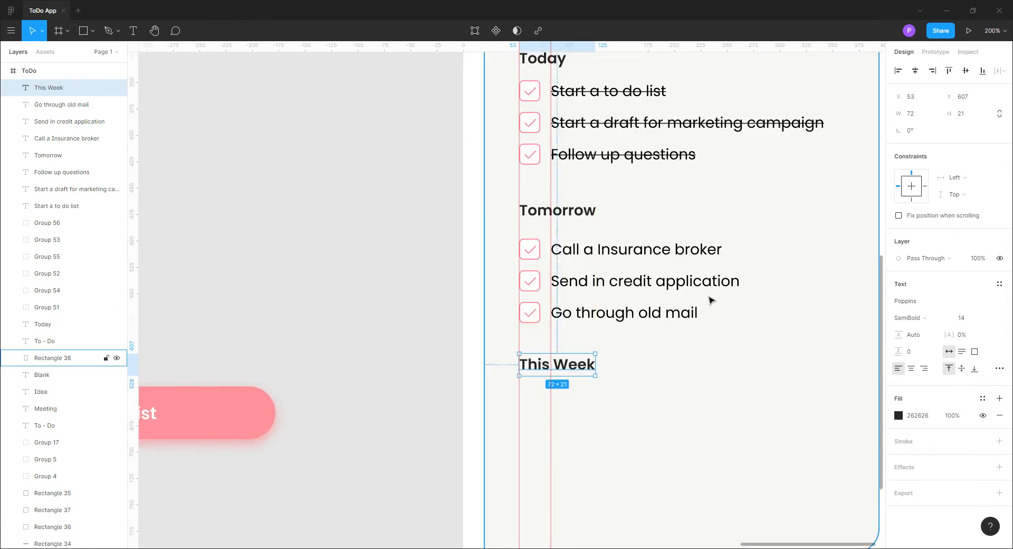
pyautogui.click(720, 302)
# Duplicate the three Tomorrow checkboxes and place the copies below the This Week heading along the guide
pyautogui.click(539, 316)
pyautogui.keyDown('shift'); pyautogui.click(533, 281); pyautogui.keyUp('shift')
pyautogui.keyDown('shift'); pyautogui.click(532, 252); pyautogui.keyUp('shift')
pyautogui.moveTo(534, 312); pyautogui.dragTo(533, 464)
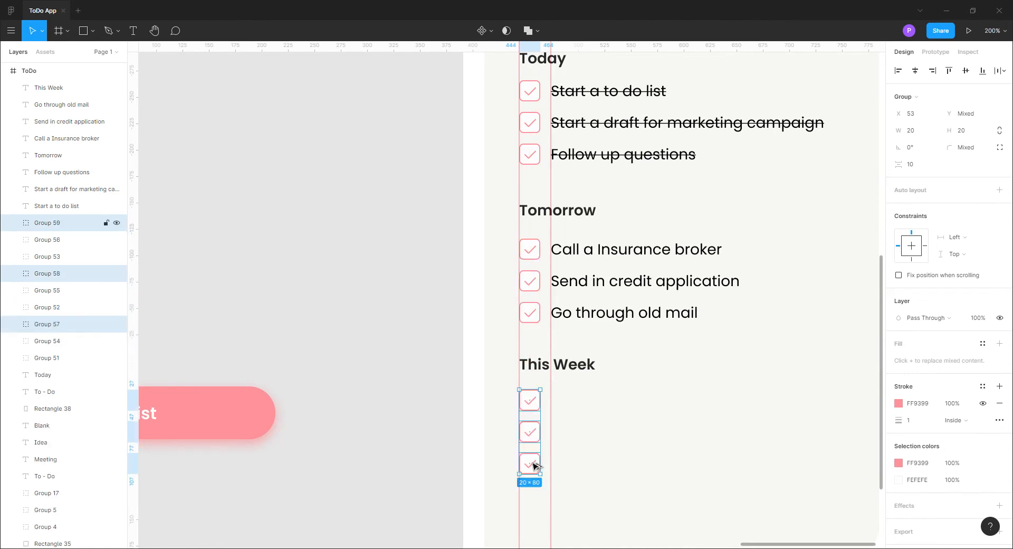
pyautogui.click(457, 421)
# Move the four remaining tasks, from "Email expense report" to "Send deposit to clean", into the panel beside the This Week checkboxes
pyautogui.moveTo(395, 475); pyautogui.dragTo(612, 409)
pyautogui.hotkey('shift', '0')
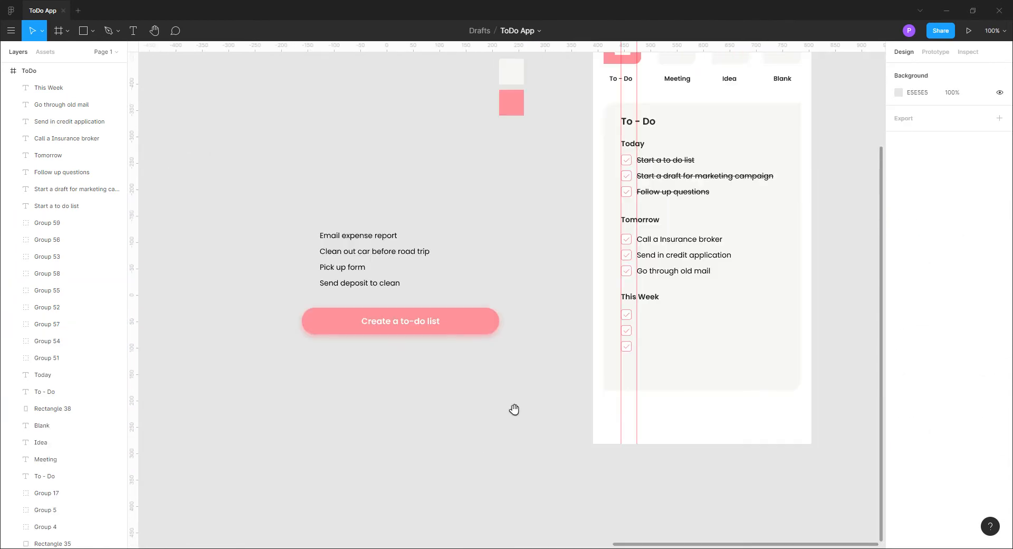
pyautogui.hscroll(5, 280, 296)
pyautogui.moveTo(280, 296); pyautogui.dragTo(184, 234)
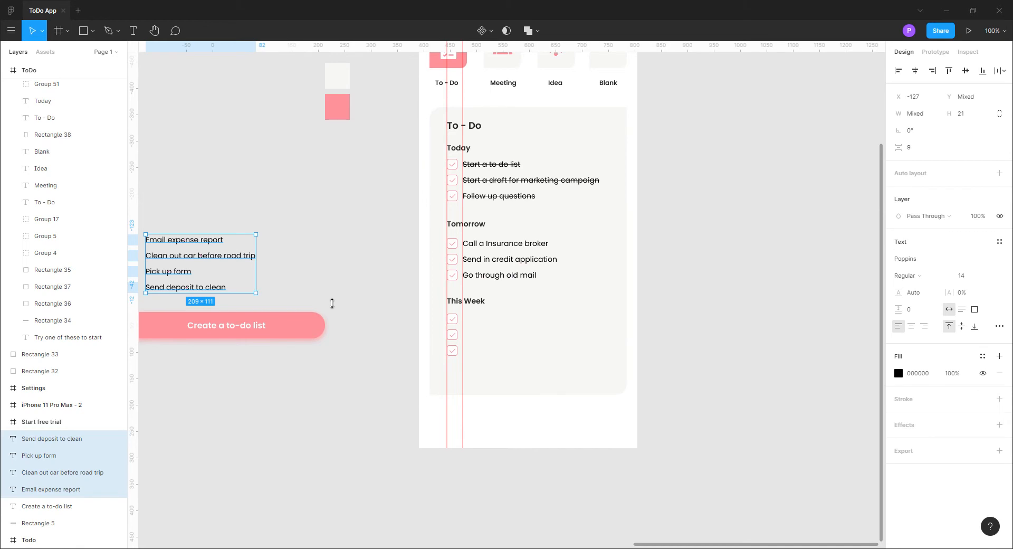
pyautogui.hotkey('alt', 's')
pyautogui.click(262, 279)
pyautogui.click(399, 331)
pyautogui.hotkey('ctrl', 'z')
pyautogui.hotkey('ctrl', 'z')
pyautogui.moveTo(221, 248); pyautogui.dragTo(533, 325)
# Nudge the four This Week tasks left to X 82 and slightly down to line up with their checkboxes
pyautogui.hotkey('ctrl', '+')
pyautogui.press('Left')
pyautogui.press('Left')
pyautogui.press('Left')
pyautogui.press('Left')
pyautogui.press('Left')
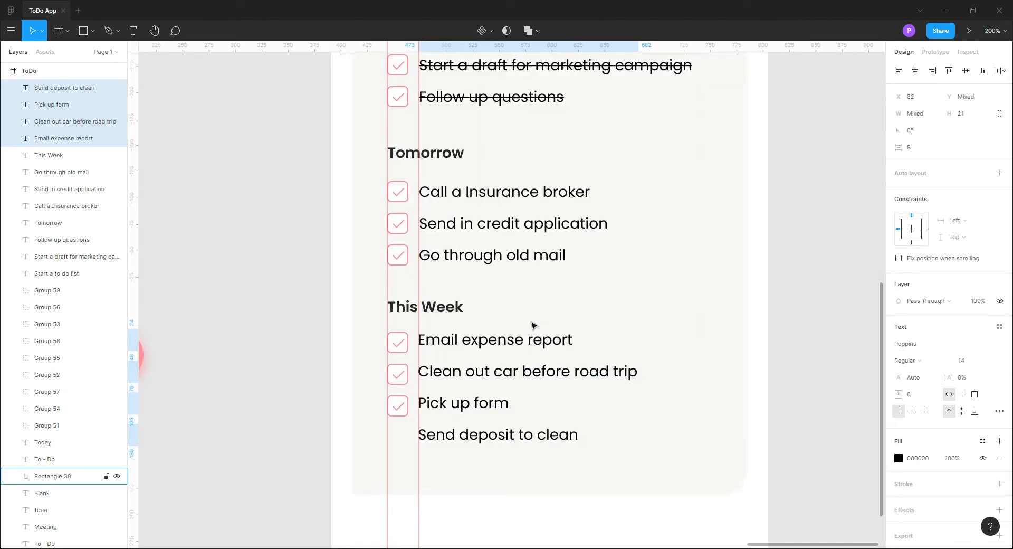
pyautogui.press('Down')
pyautogui.press('Down')
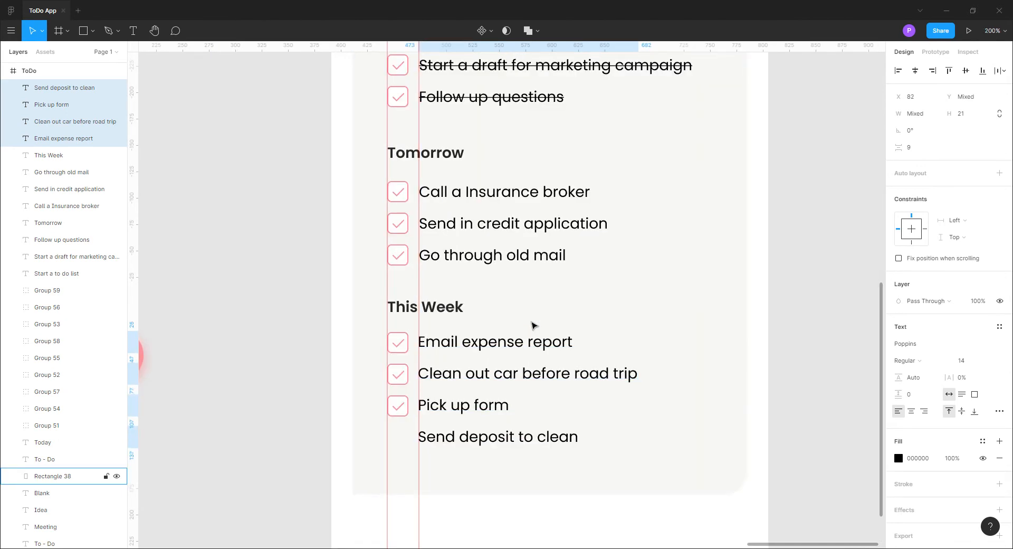
# Duplicate the last This Week checkbox beside "Send deposit to clean" and nudge the "Pick up form" task slightly down
pyautogui.click(274, 380)
pyautogui.moveTo(401, 412); pyautogui.dragTo(404, 448)
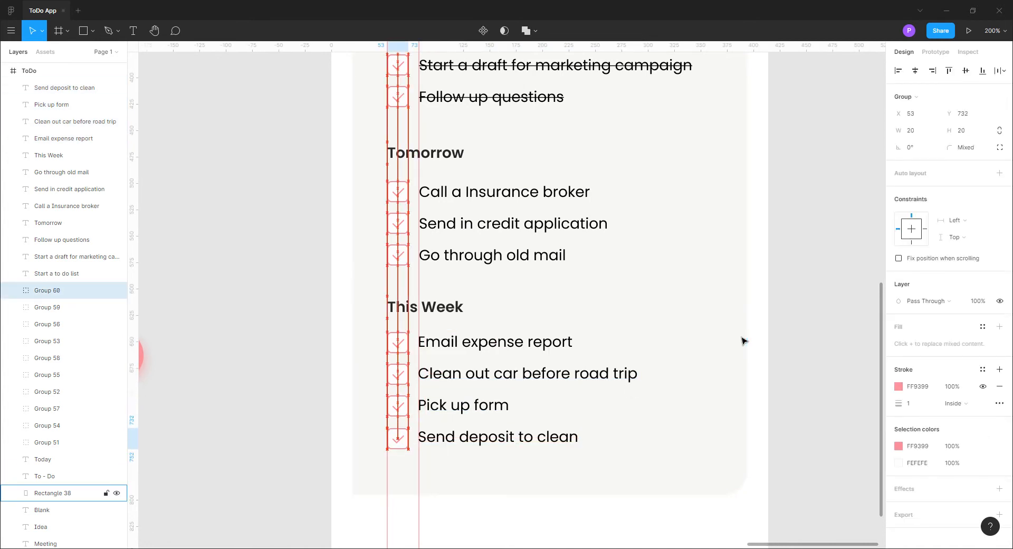
pyautogui.click(289, 426)
pyautogui.click(453, 410)
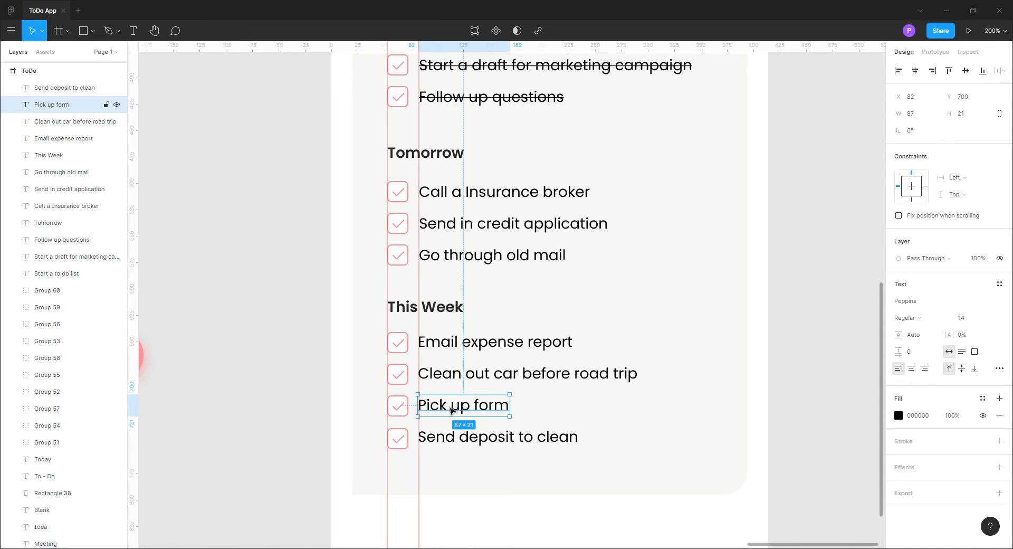
pyautogui.click(285, 334)
# Nudge the four category tiles with their icons and labels slightly up toward the "Try one of these to start" heading
pyautogui.hotkey('shift', '0')
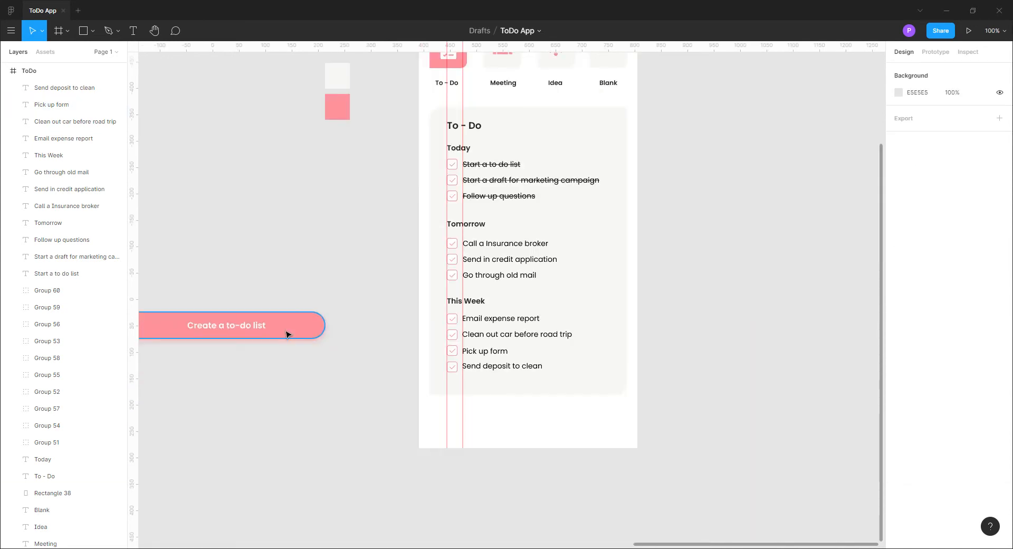
pyautogui.moveTo(700, 248); pyautogui.dragTo(710, 337)
pyautogui.moveTo(671, 178); pyautogui.dragTo(405, 136)
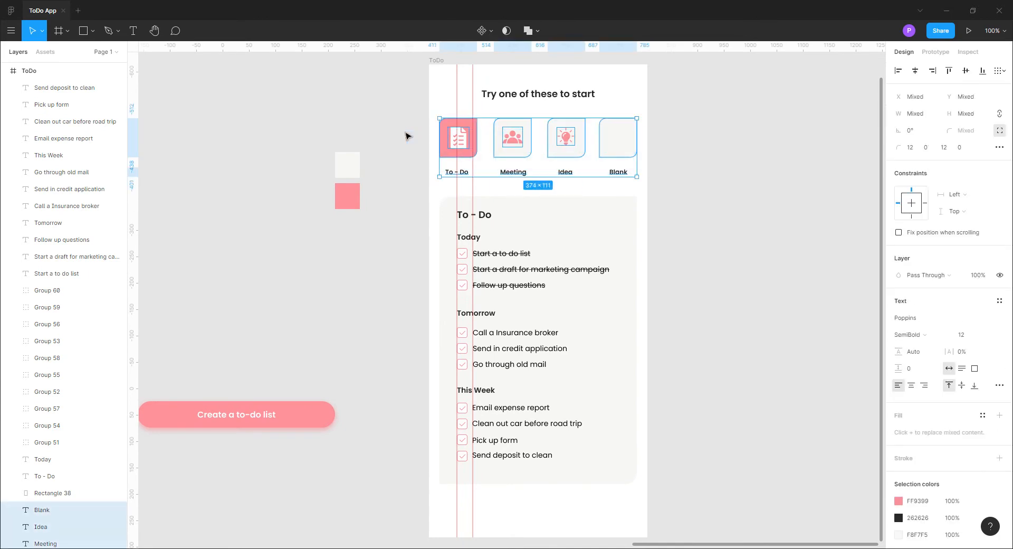
pyautogui.click(733, 370)
# Move the To - Do panel with all its headings, checkboxes and tasks up 23 px toward the category tiles
pyautogui.moveTo(703, 464); pyautogui.dragTo(443, 160)
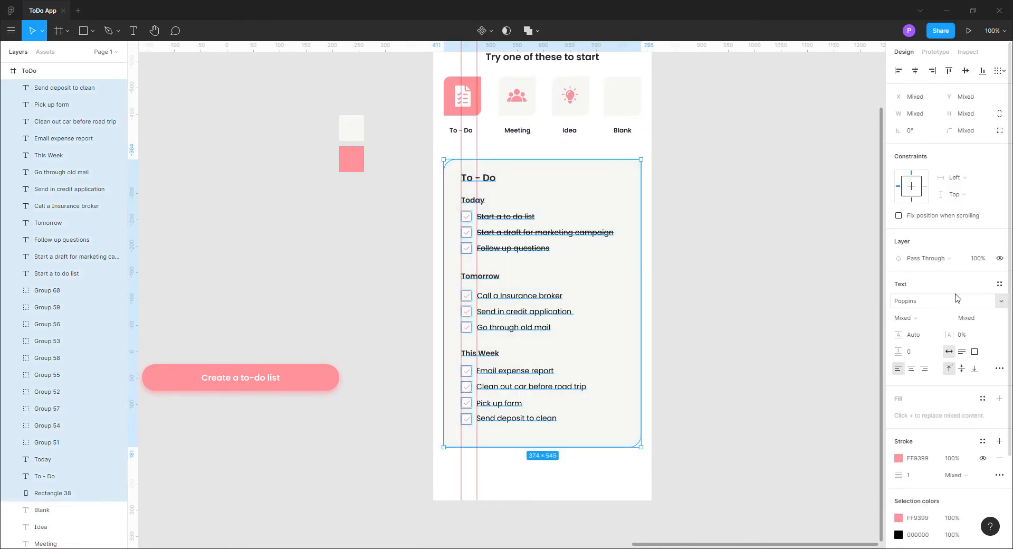
pyautogui.hotkey('shift', 'Up')
pyautogui.hotkey('shift', 'Up')
pyautogui.hotkey('shift', 'Up')
pyautogui.press('Down')
pyautogui.press('Down')
pyautogui.press('Down')
pyautogui.press('Down')
pyautogui.press('Down')
pyautogui.press('Down')
pyautogui.press('Down')
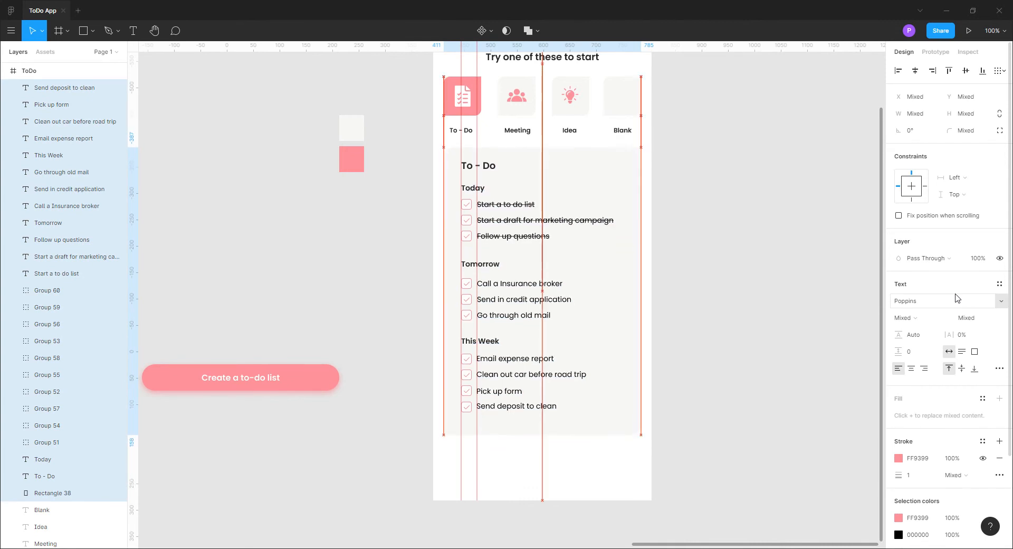
pyautogui.click(299, 462)
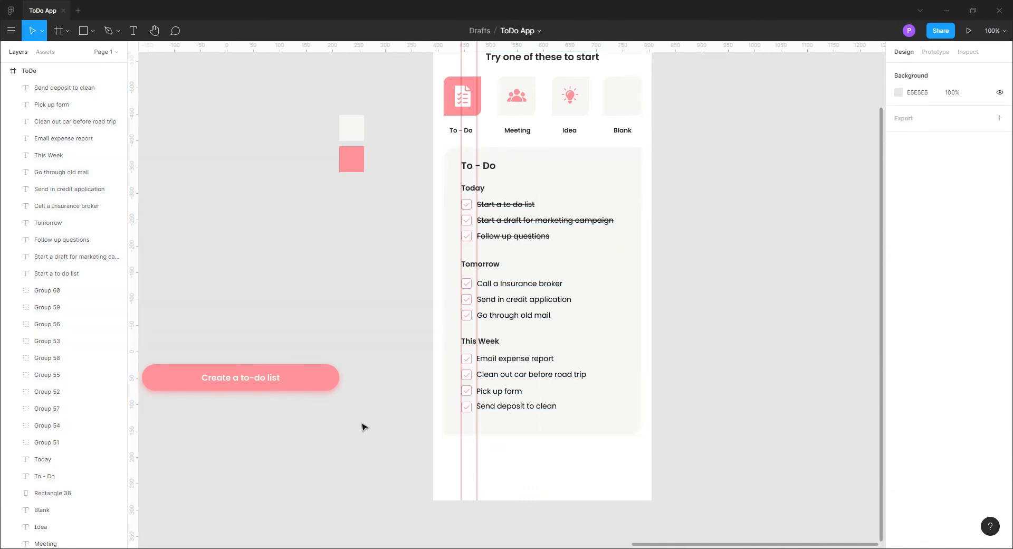
# Move the "Create a to-do list" button into the ToDo frame, below the panel and aligned with its edges
pyautogui.moveTo(363, 426); pyautogui.dragTo(159, 353)
pyautogui.moveTo(312, 381); pyautogui.dragTo(606, 468)
pyautogui.click(729, 459)
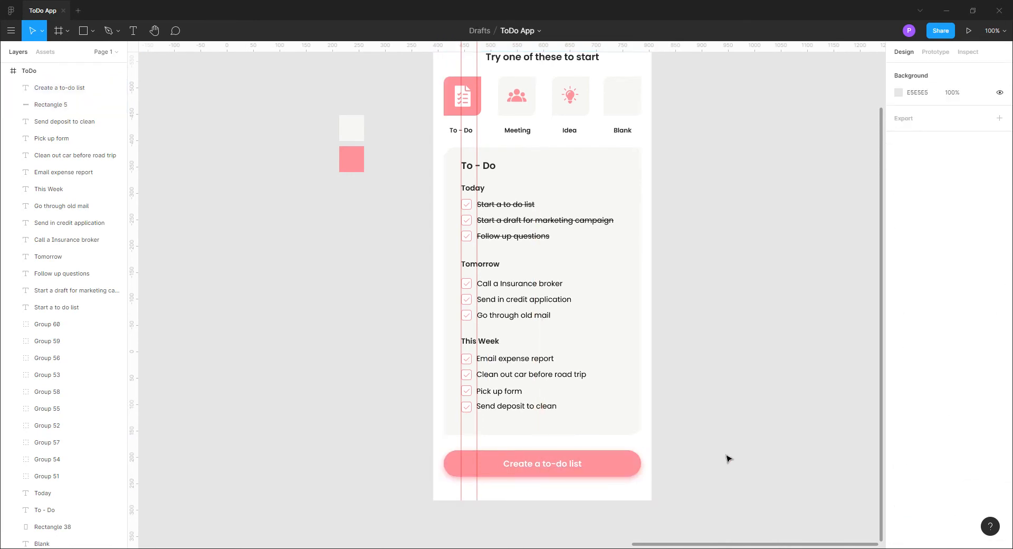
pyautogui.hotkey('ctrl', '+')
pyautogui.scroll(-5, 609, 255)
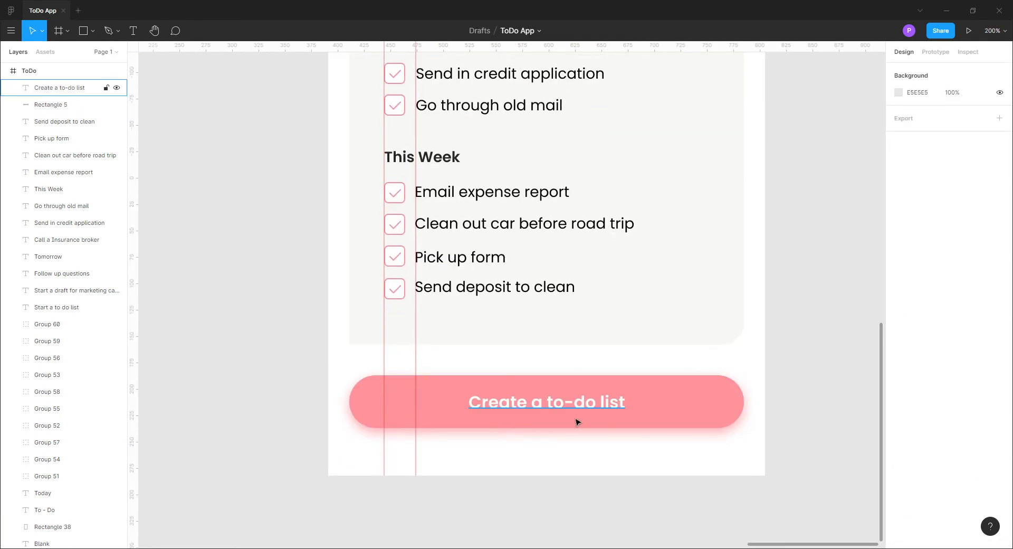
# Remove both vertical guides from the ToDo screen
pyautogui.hotkey('ctrl', '-')
pyautogui.scroll(5, 715, 316)
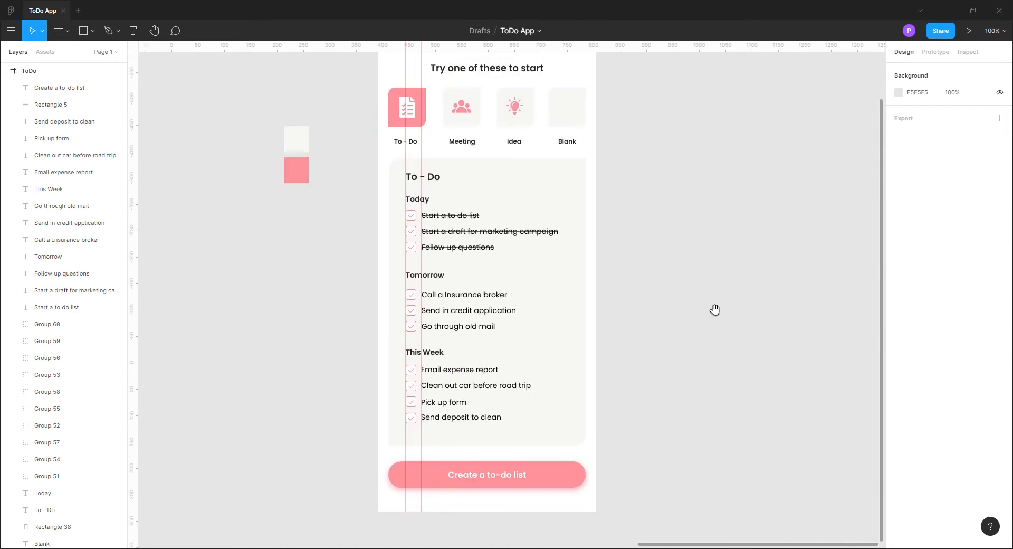
pyautogui.hscroll(3, 617, 353)
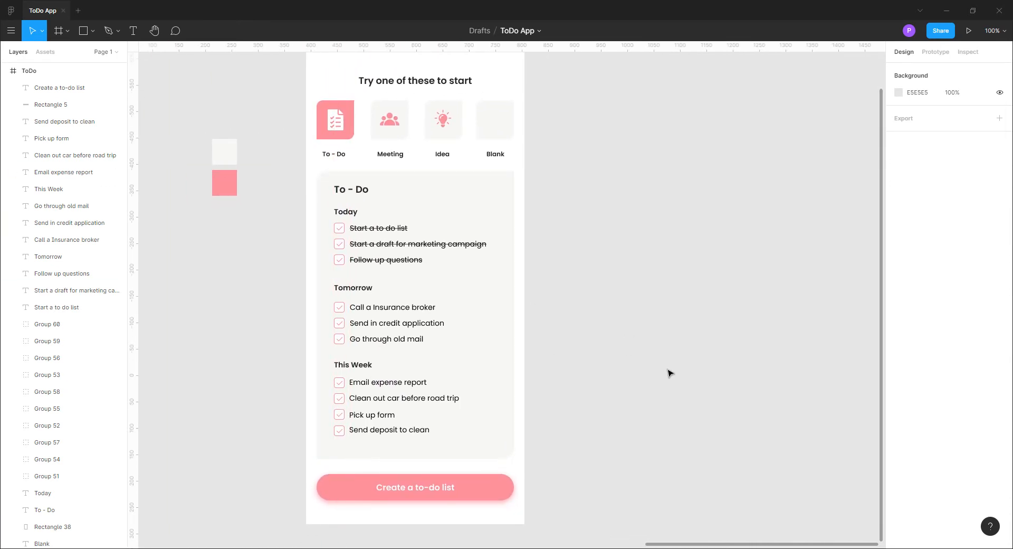
# Add an iPhone 11 Pro Max frame between the premium trial assets and the ToDo screen and rename it Free Trial
pyautogui.hotkey('ctrl', '-')
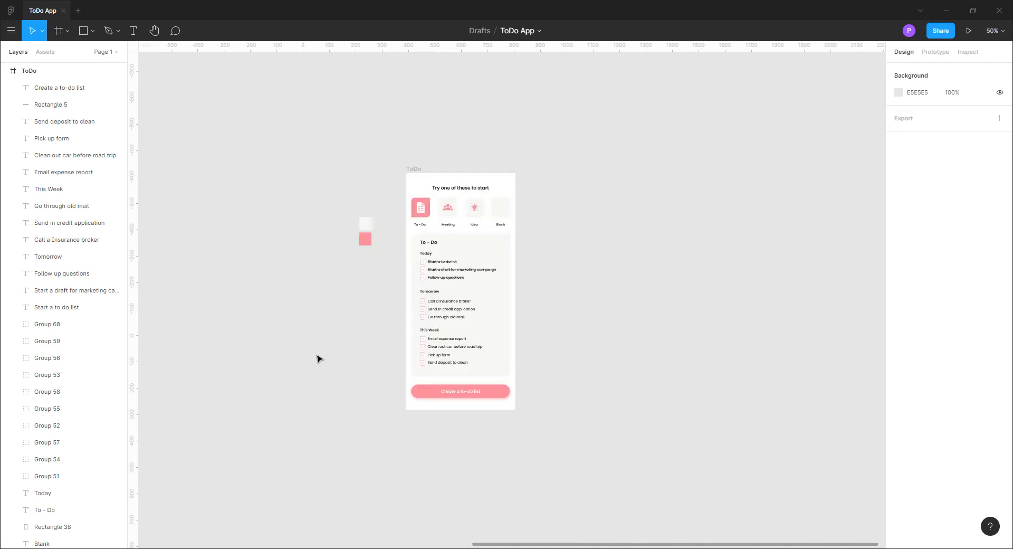
pyautogui.hscroll(-5, 599, 352)
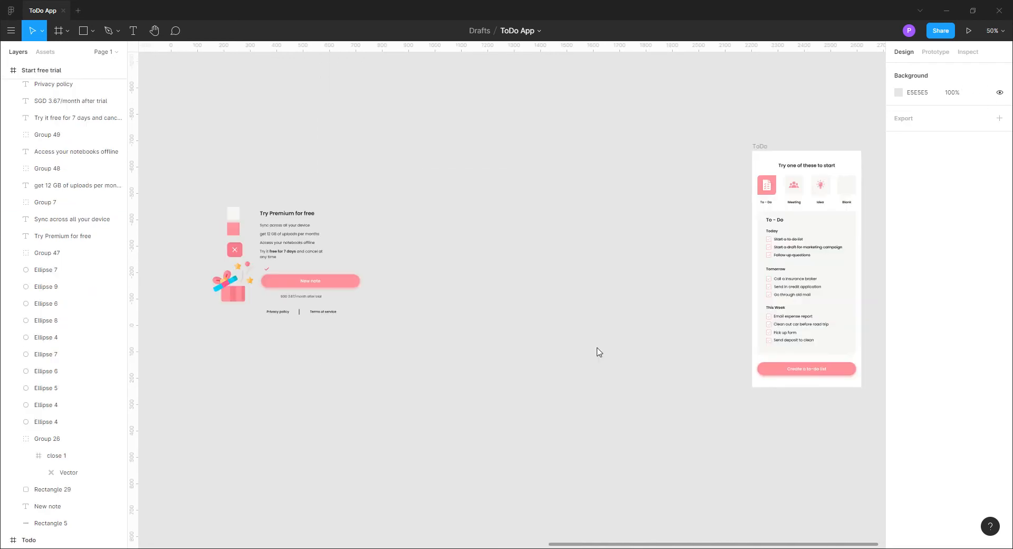
pyautogui.press('f')
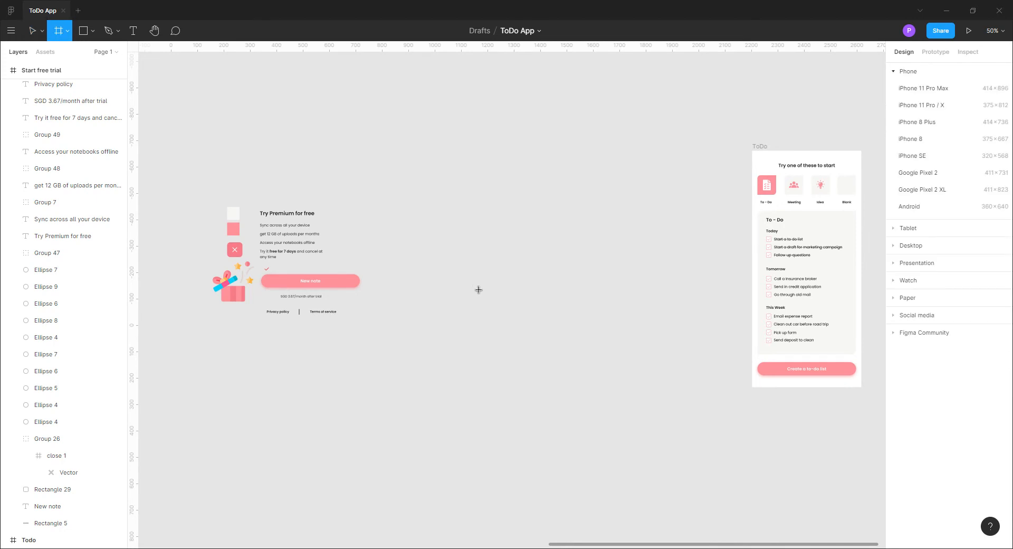
pyautogui.click(1005, 88)
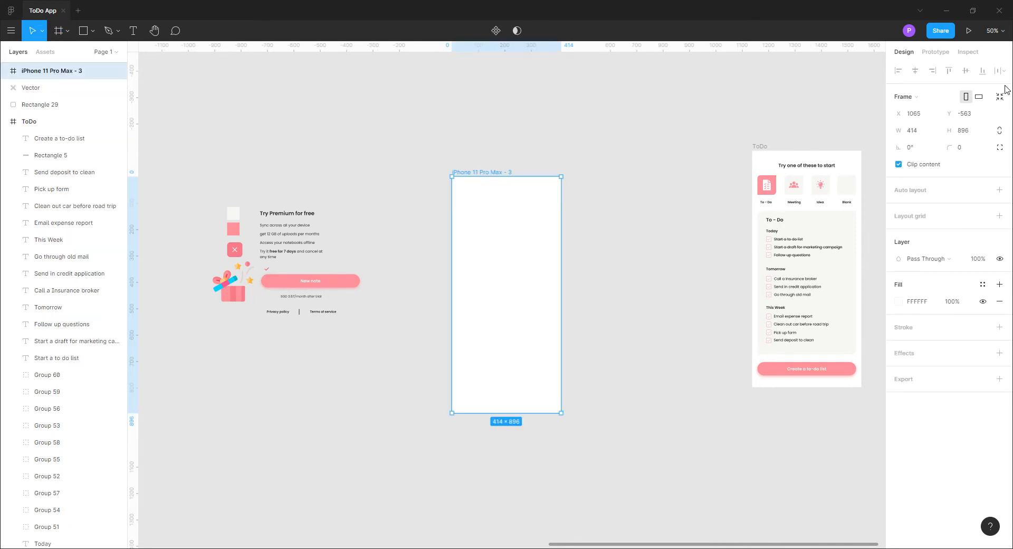
pyautogui.click(448, 154)
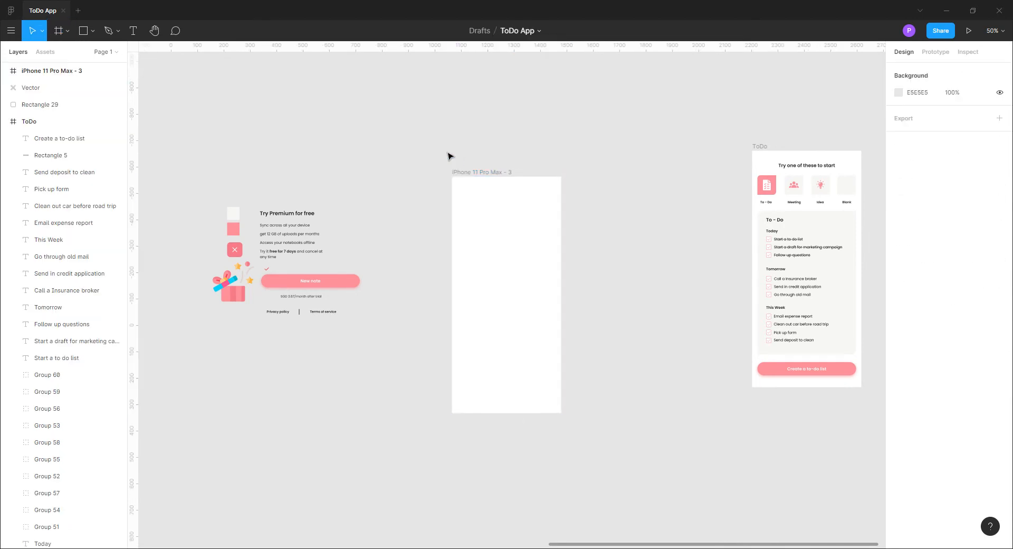
pyautogui.moveTo(470, 178); pyautogui.dragTo(461, 173)
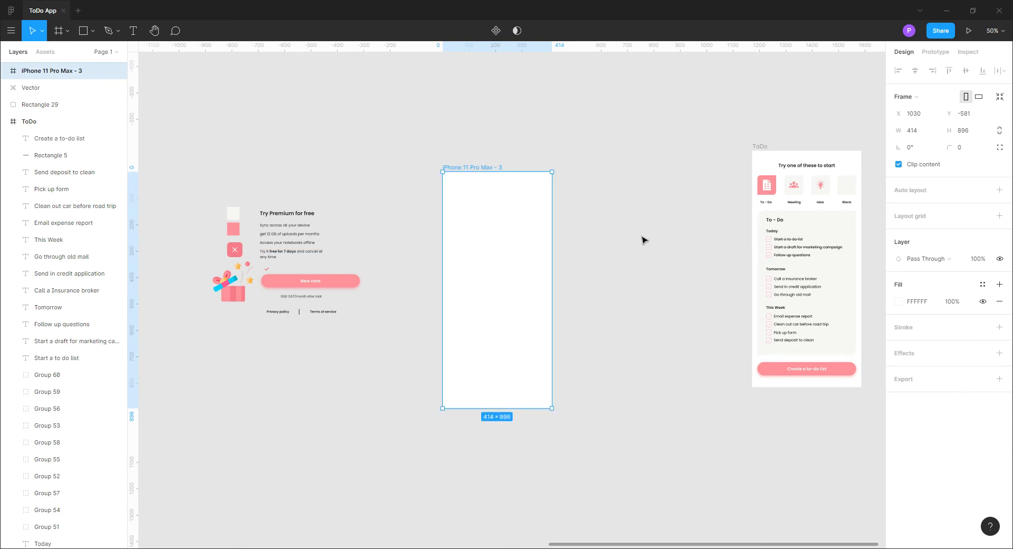
pyautogui.doubleClick(33, 75)
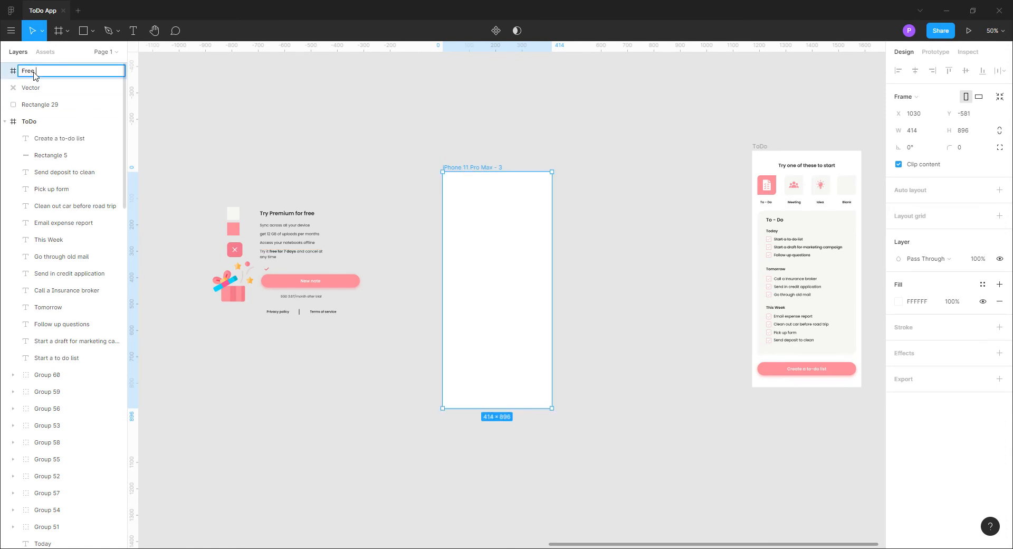
pyautogui.click(626, 283)
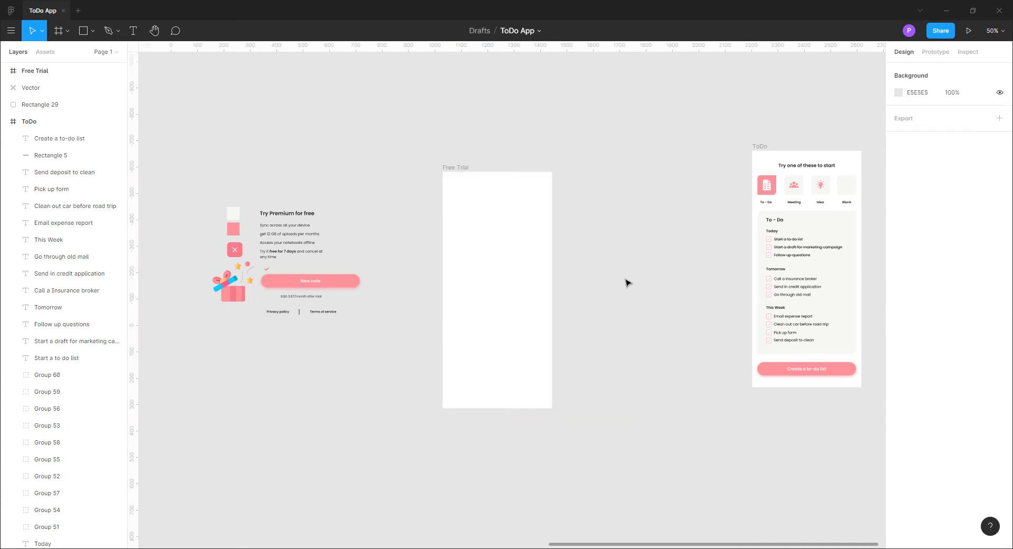
pyautogui.hotkey('shift', '0')
pyautogui.hscroll(-5, 471, 374)
pyautogui.scroll(2, 471, 373)
pyautogui.moveTo(471, 373); pyautogui.dragTo(379, 421)
pyautogui.moveTo(416, 368); pyautogui.dragTo(317, 340)
pyautogui.press('-')
pyautogui.moveTo(409, 389); pyautogui.dragTo(428, 402)
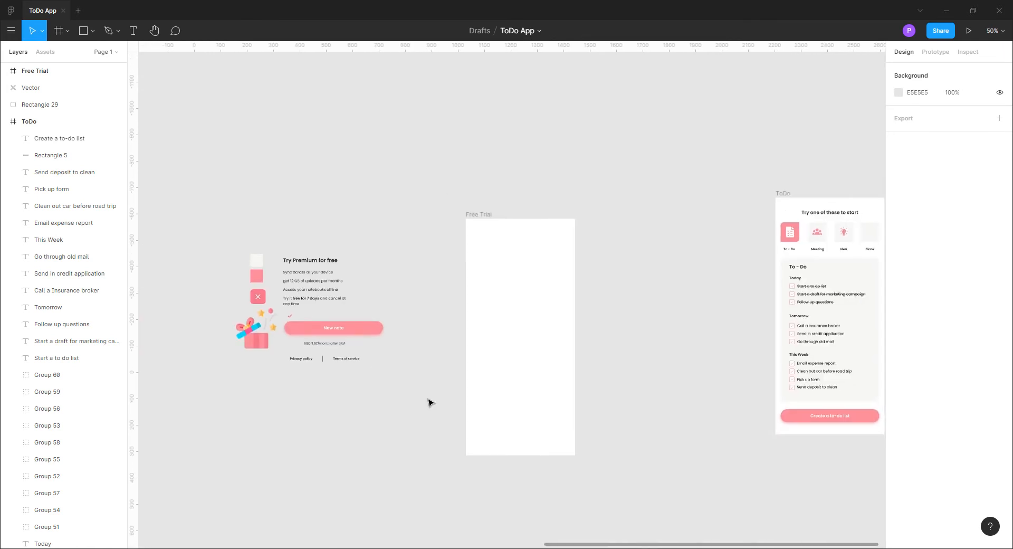
# Draw a 122 × 122 circle in the upper-left area of the Free Trial frame and fill it with red FF3E50
pyautogui.press('o')
pyautogui.moveTo(431, 204); pyautogui.dragTo(502, 262)
pyautogui.click(899, 301)
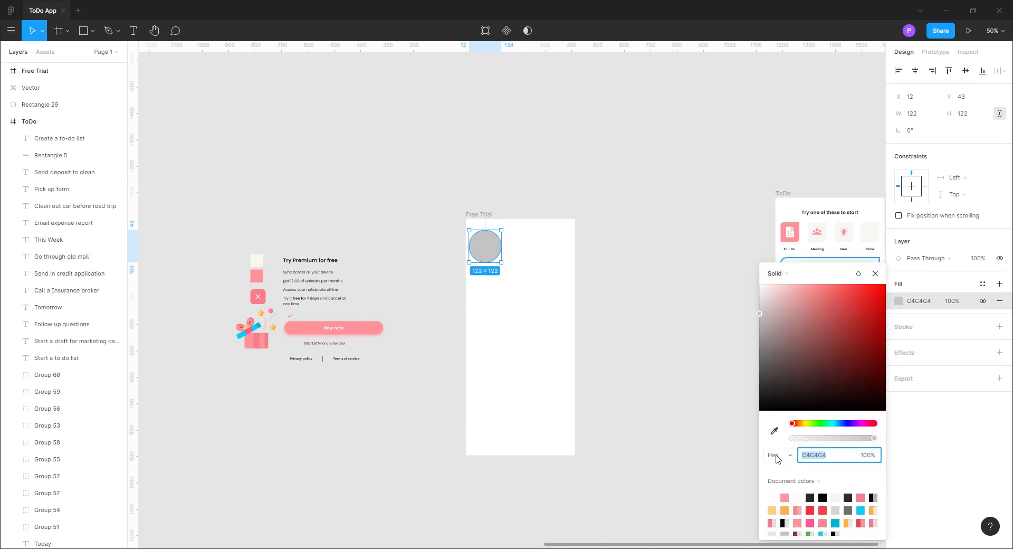
pyautogui.click(824, 521)
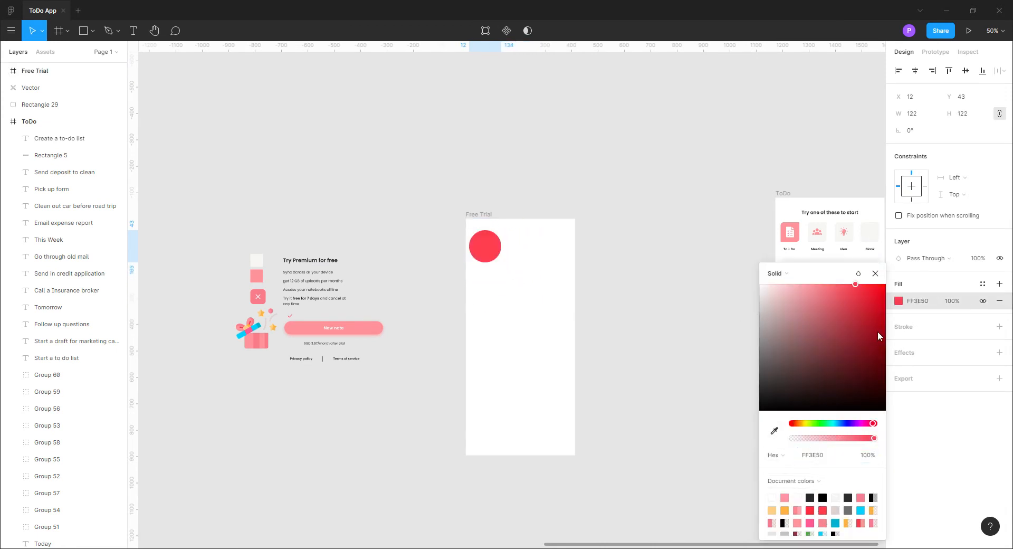
pyautogui.click(875, 274)
# Add a Layer blur effect to the red circle and set its blur to 99
pyautogui.click(999, 352)
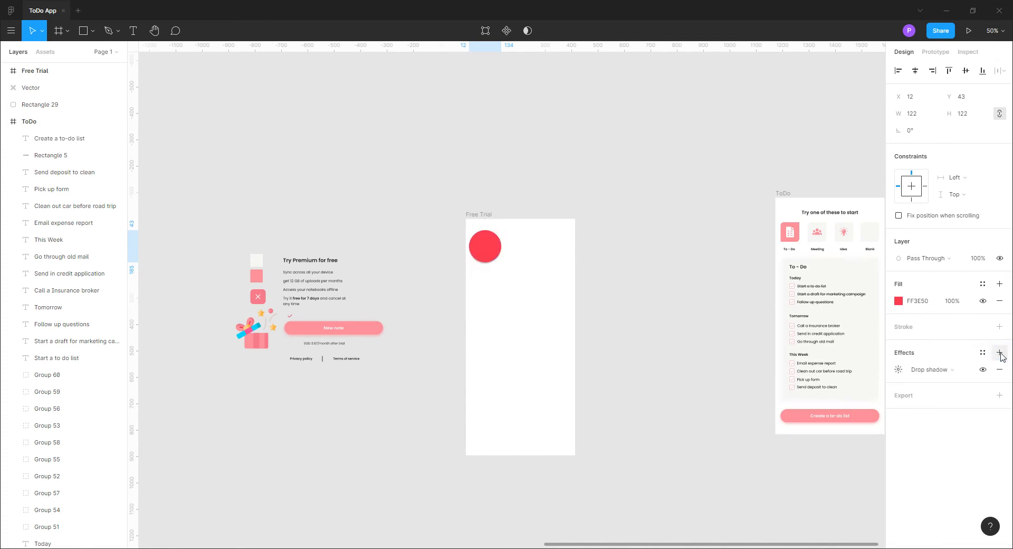
pyautogui.click(931, 369)
pyautogui.click(947, 382)
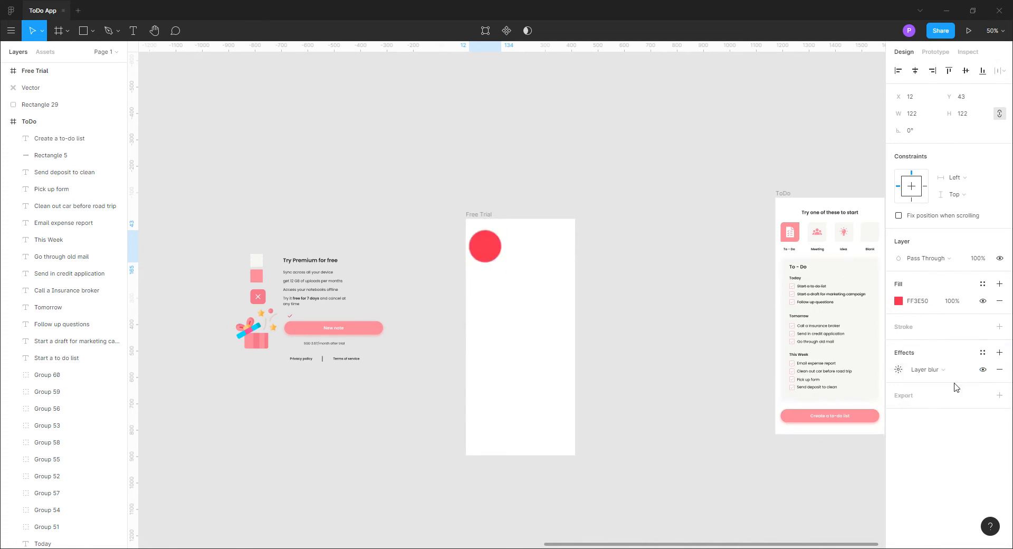
pyautogui.click(899, 370)
pyautogui.click(795, 399)
pyautogui.press('Return')
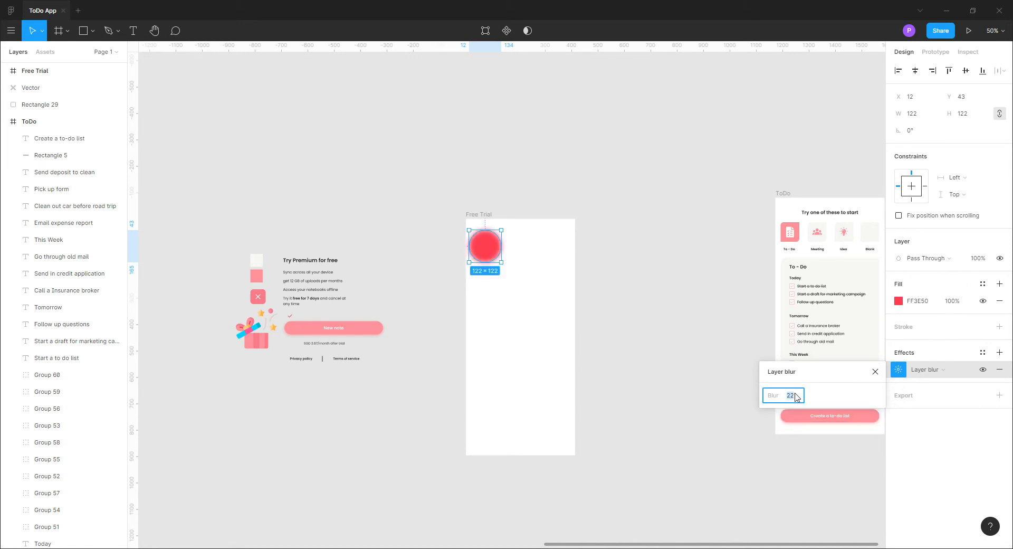
pyautogui.press('Return')
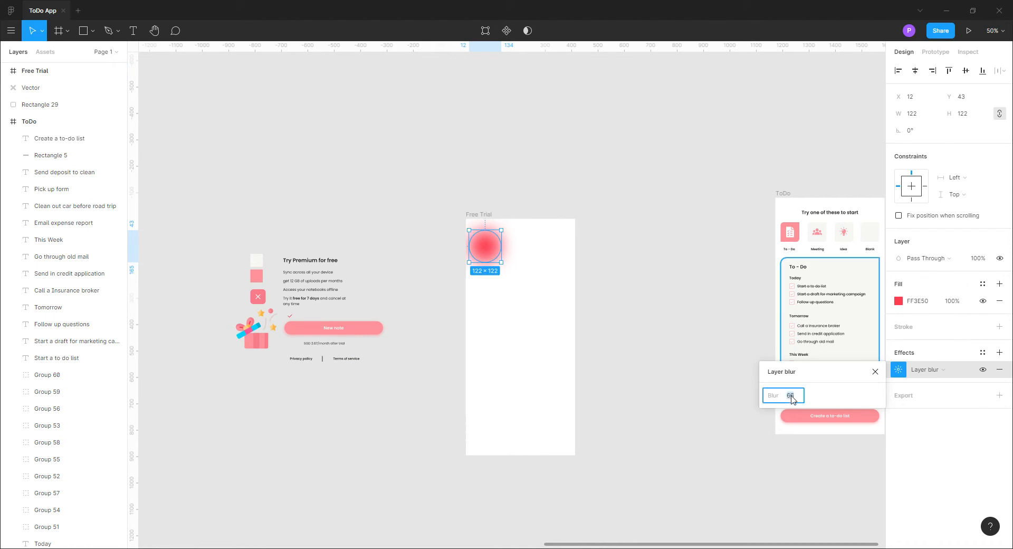
pyautogui.press('Return')
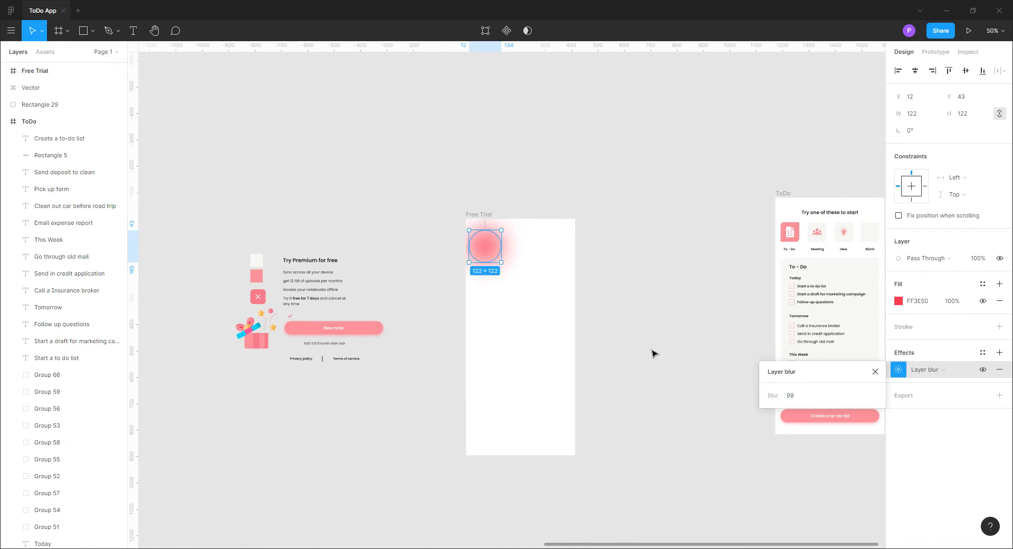
pyautogui.click(652, 352)
# Refill the blurred circle with the orange FECE85 sampled from the gift illustration
pyautogui.click(483, 247)
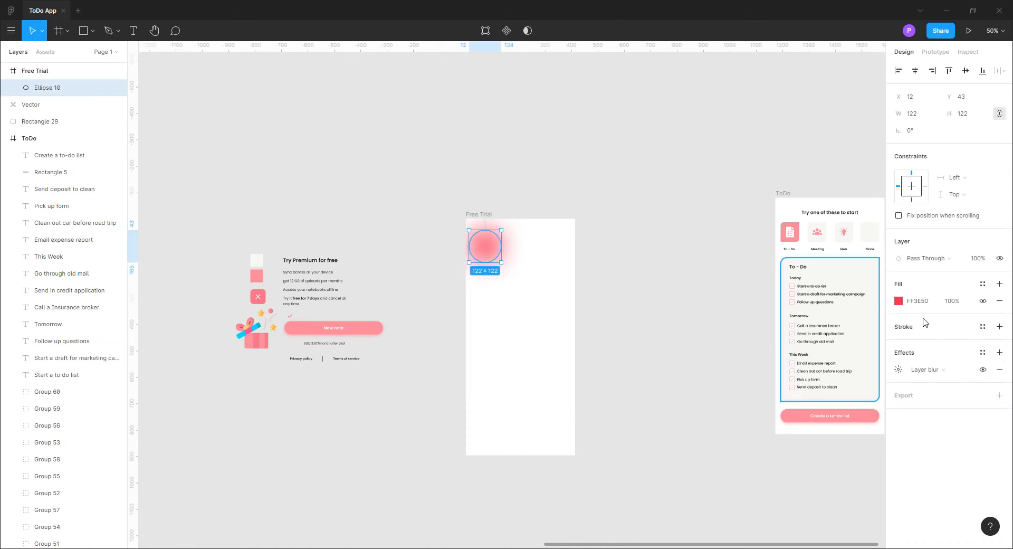
pyautogui.click(899, 301)
pyautogui.click(774, 432)
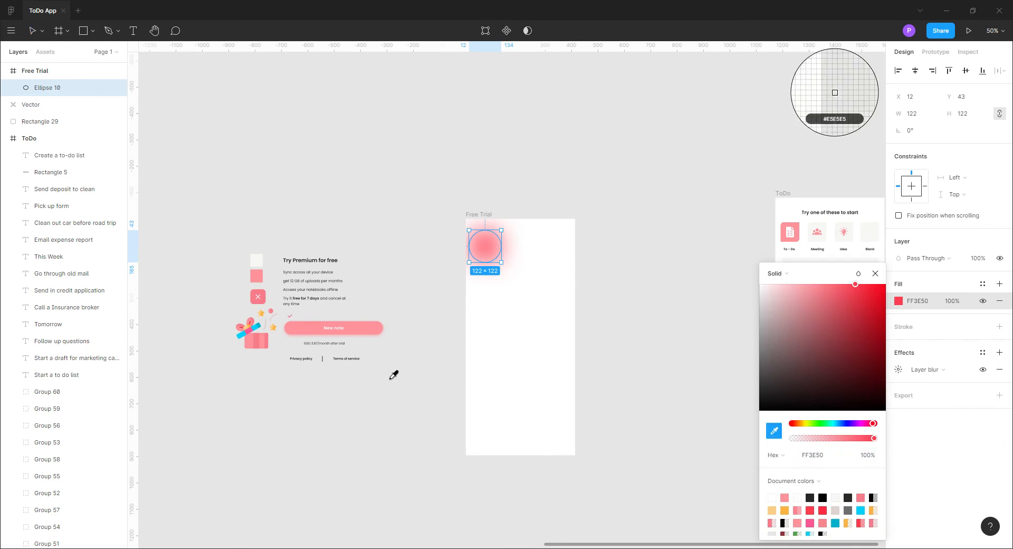
pyautogui.click(250, 332)
pyautogui.click(738, 306)
# Move the orange circle into the Free Trial frame's upper-left corner at X -10, Y 0 and set its fill opacity to 53%
pyautogui.click(485, 246)
pyautogui.moveTo(485, 246); pyautogui.dragTo(479, 235)
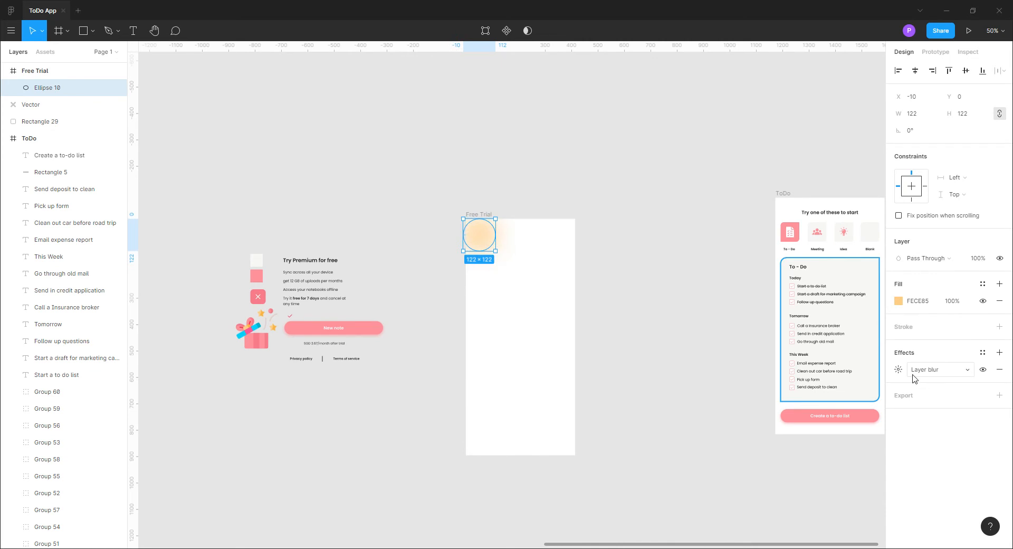
pyautogui.click(899, 302)
pyautogui.moveTo(875, 437); pyautogui.dragTo(845, 439)
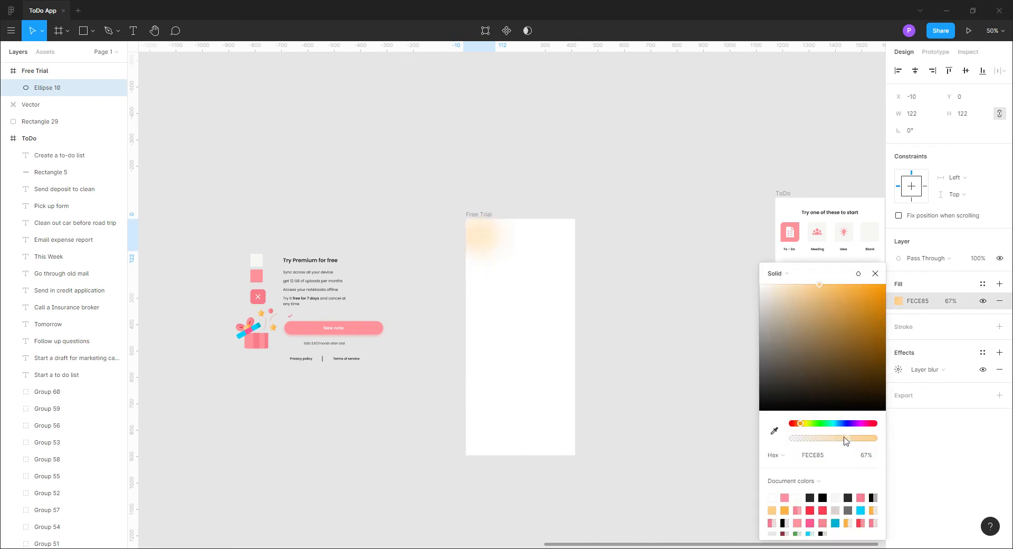
pyautogui.click(686, 348)
# Duplicate the orange circle to the frame's upper-right corner at X 292, Y 0 and fill the copy with pink FF9399 sampled from the gift
pyautogui.click(490, 237)
pyautogui.moveTo(486, 235); pyautogui.dragTo(565, 236)
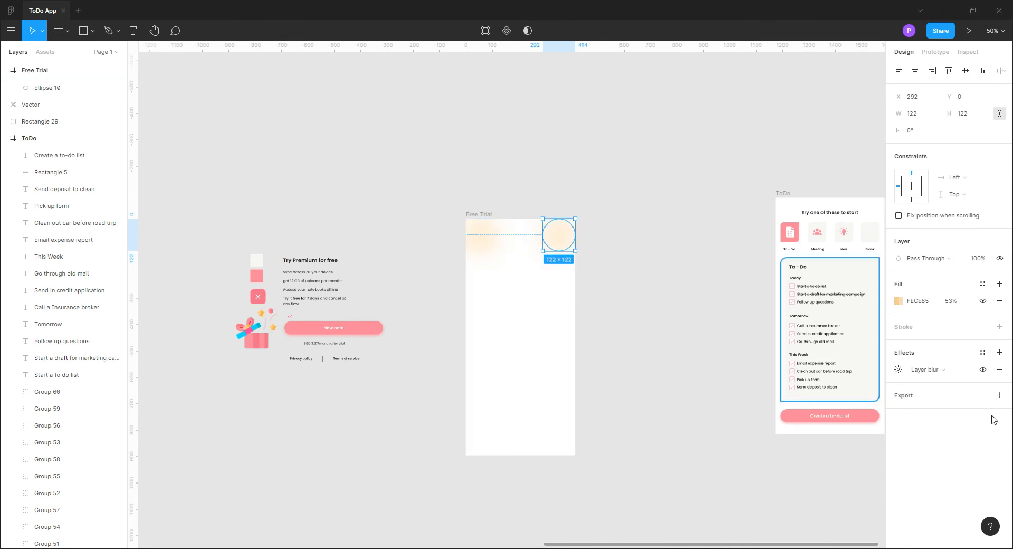
pyautogui.click(898, 302)
pyautogui.click(774, 430)
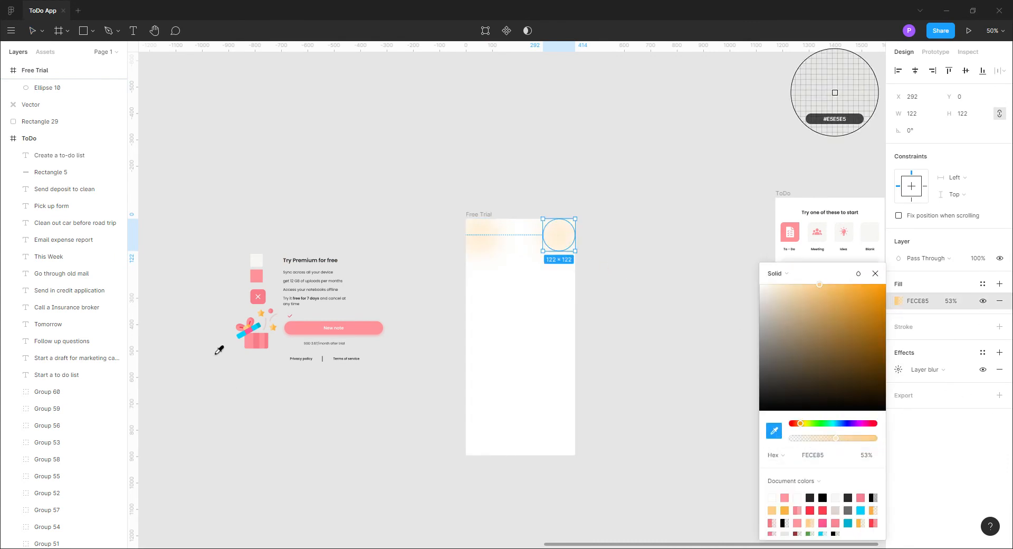
pyautogui.click(254, 330)
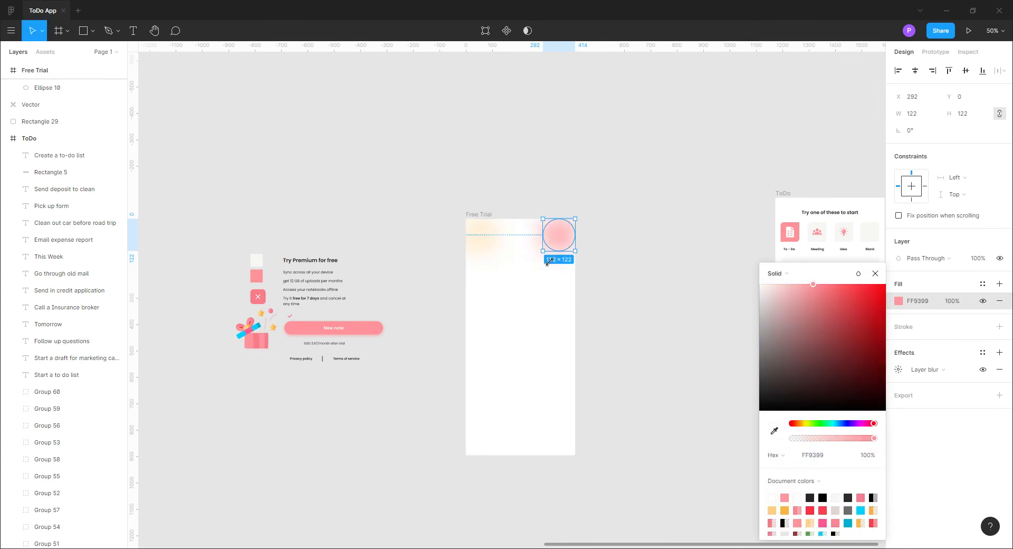
# Enlarge the pink circle to 207 × 207, keeping it in the upper-right corner, and set its fill opacity to 44%
pyautogui.moveTo(547, 261); pyautogui.dragTo(521, 273)
pyautogui.click(611, 280)
pyautogui.hotkey('ctrl', 'v')
pyautogui.click(898, 301)
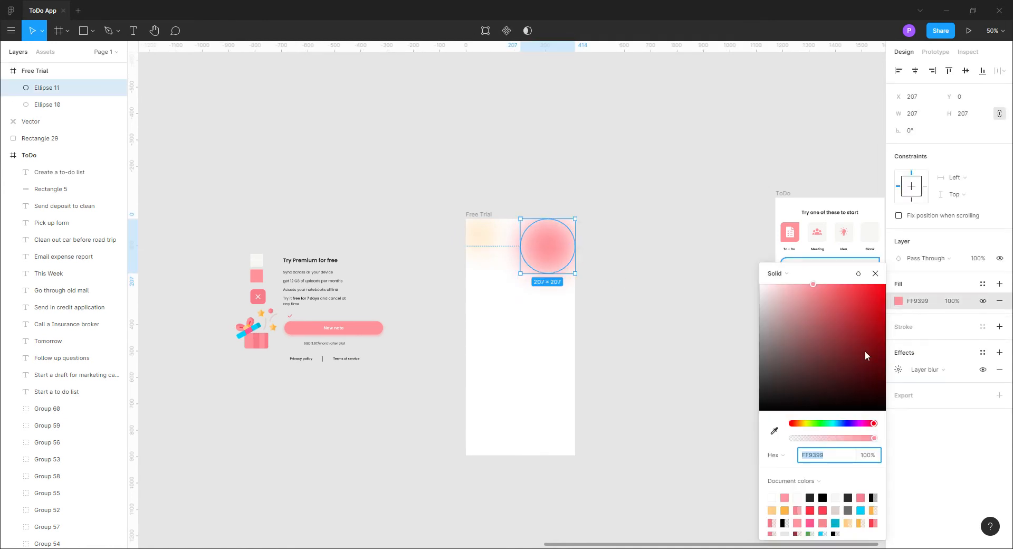
pyautogui.moveTo(874, 442); pyautogui.dragTo(828, 444)
pyautogui.click(641, 297)
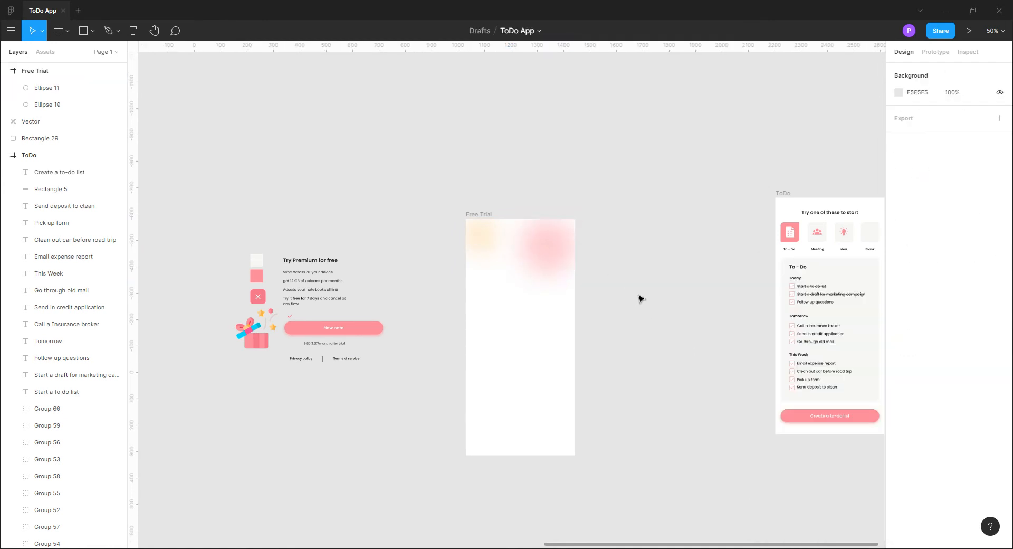
# Duplicate the orange circle to X 112, Y 0 and fill the copy with blue 00B5D3 sampled from the gift at about 11% opacity
pyautogui.click(483, 238)
pyautogui.moveTo(484, 240); pyautogui.dragTo(520, 241)
pyautogui.click(897, 301)
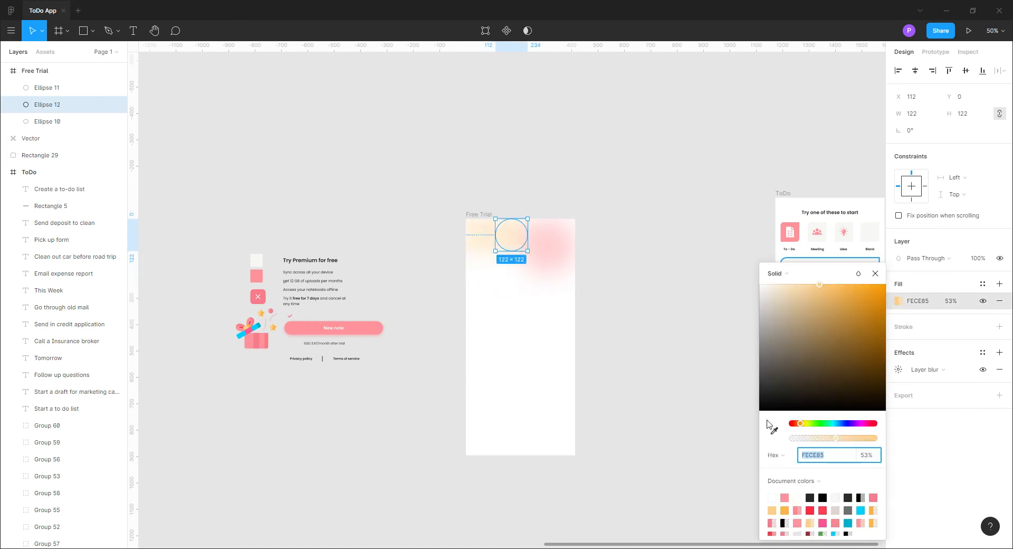
pyautogui.click(774, 431)
pyautogui.click(246, 330)
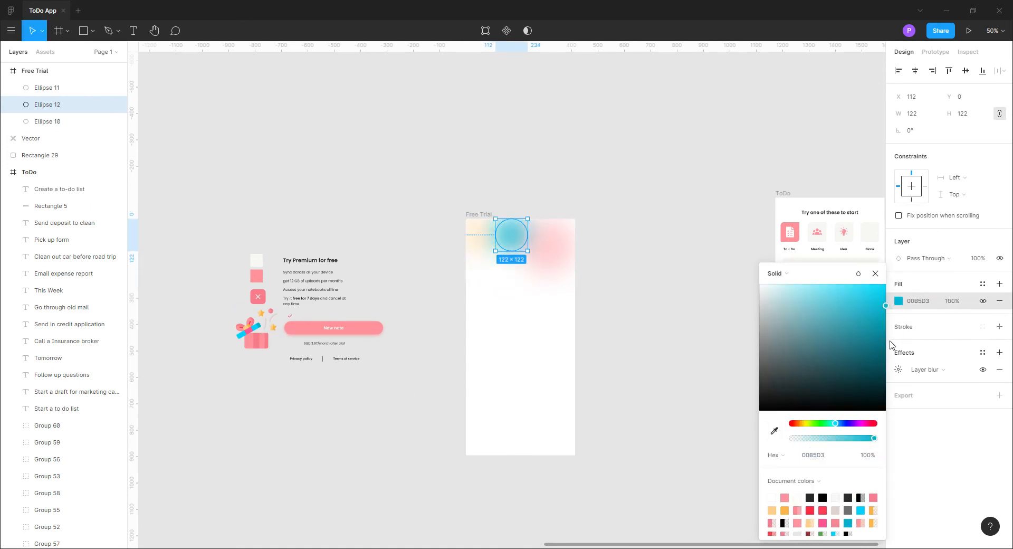
pyautogui.moveTo(864, 444); pyautogui.dragTo(801, 443)
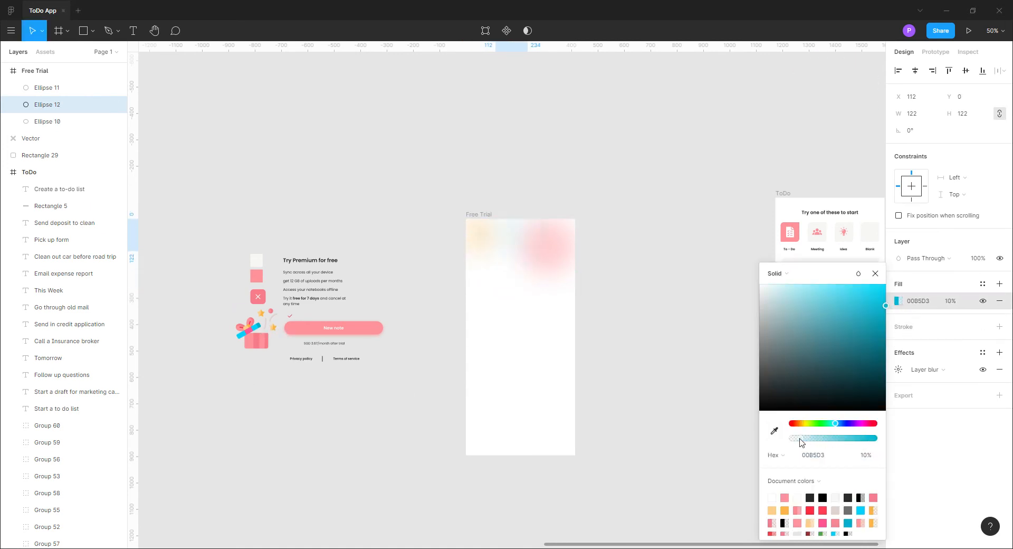
# Refill the blue circle with FECE85 at reduced opacity and move it below the pink circle near the frame's right edge
pyautogui.click(774, 430)
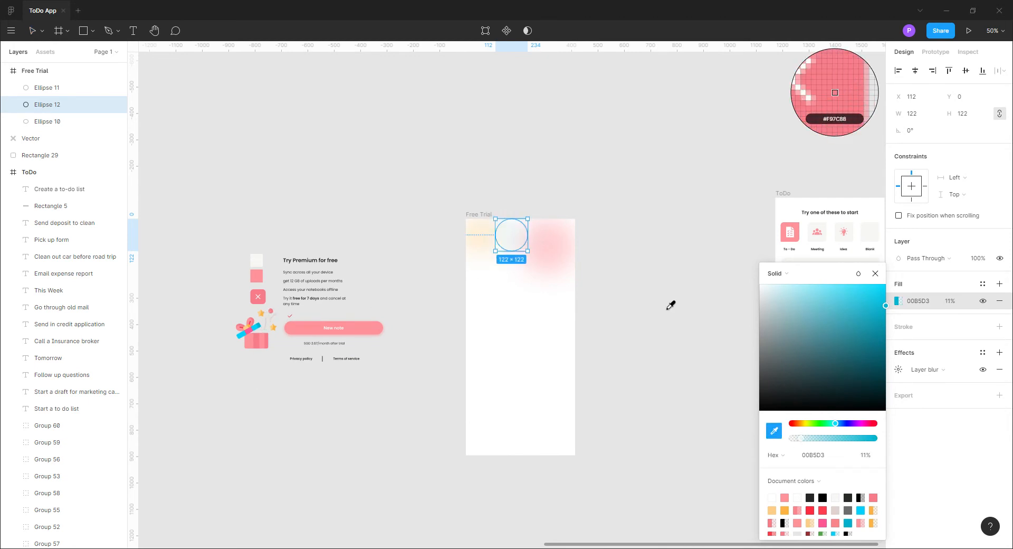
pyautogui.click(791, 515)
pyautogui.click(773, 510)
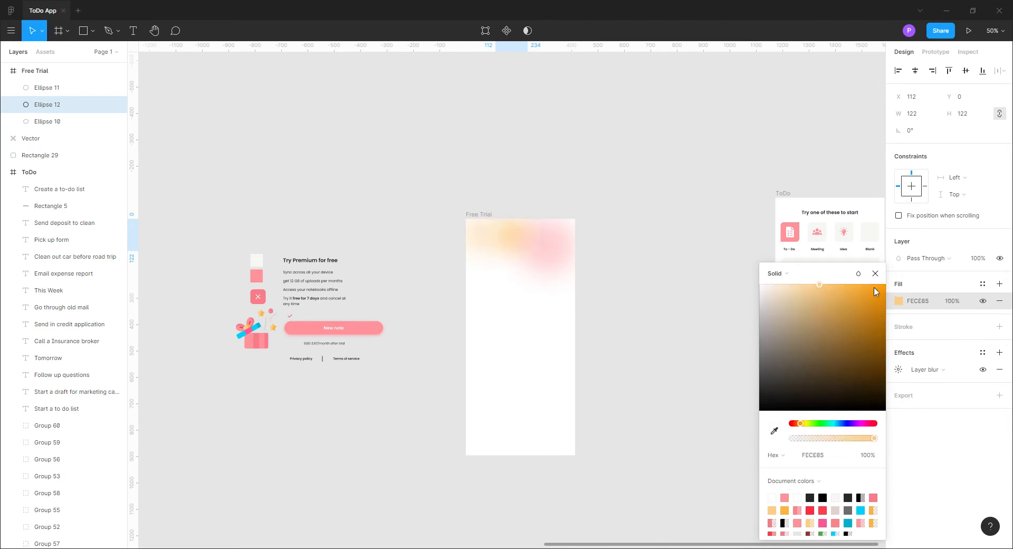
pyautogui.click(639, 288)
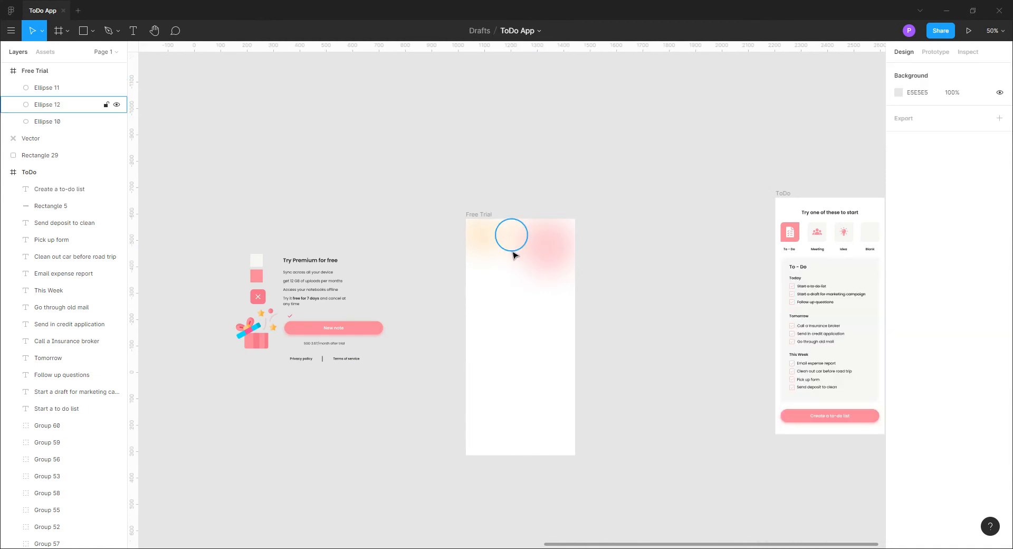
pyautogui.click(560, 291)
# Try a copy of the pink circle at X 51, Y -42 filled with blue 01D0FB at reduced opacity, and delete it
pyautogui.click(555, 258)
pyautogui.moveTo(555, 258); pyautogui.dragTo(514, 247)
pyautogui.click(899, 300)
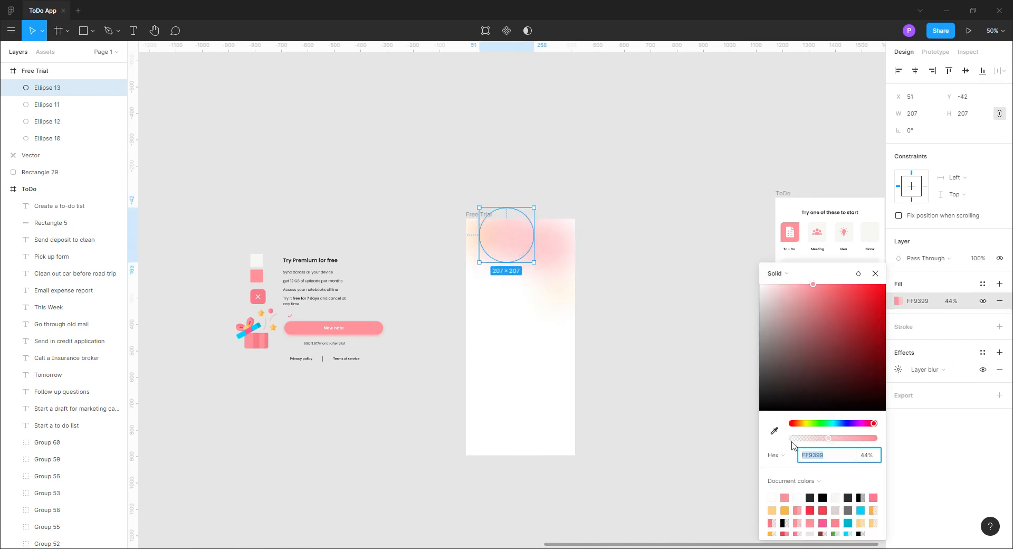
pyautogui.click(861, 510)
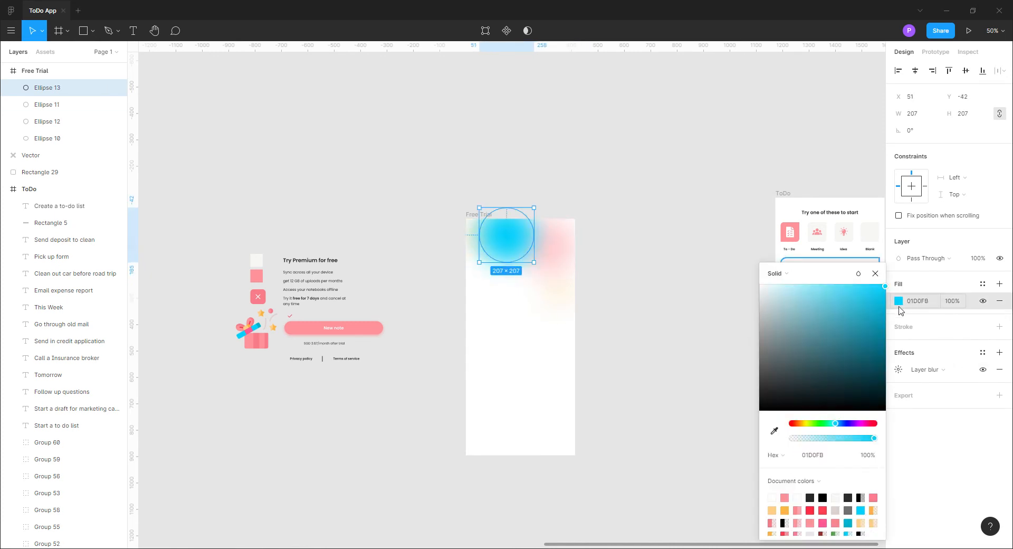
pyautogui.moveTo(873, 438); pyautogui.dragTo(804, 438)
pyautogui.click(511, 240)
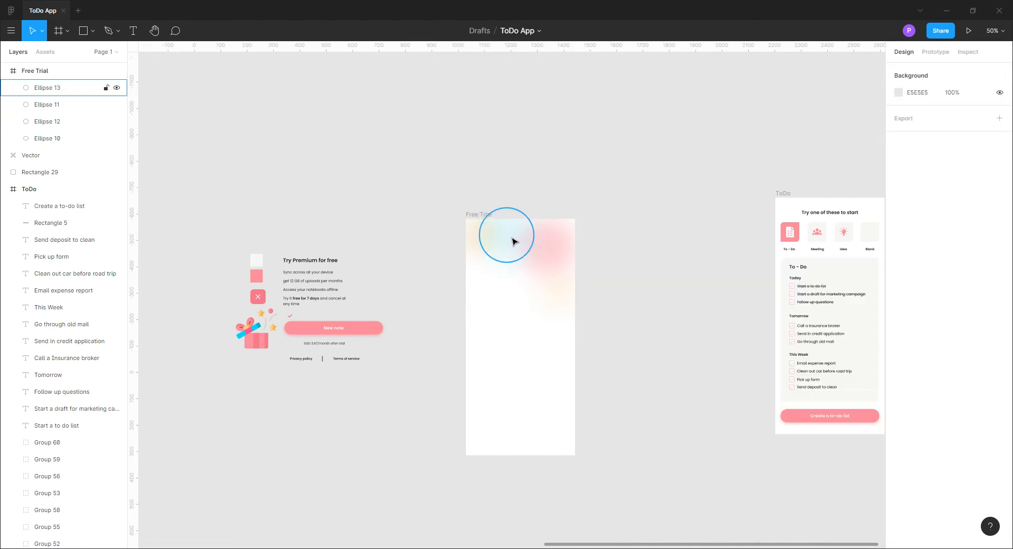
pyautogui.press('Delete')
# Replace the orange circle in the upper-left corner with a copy of the pink circle at X -41, Y -52
pyautogui.click(479, 240)
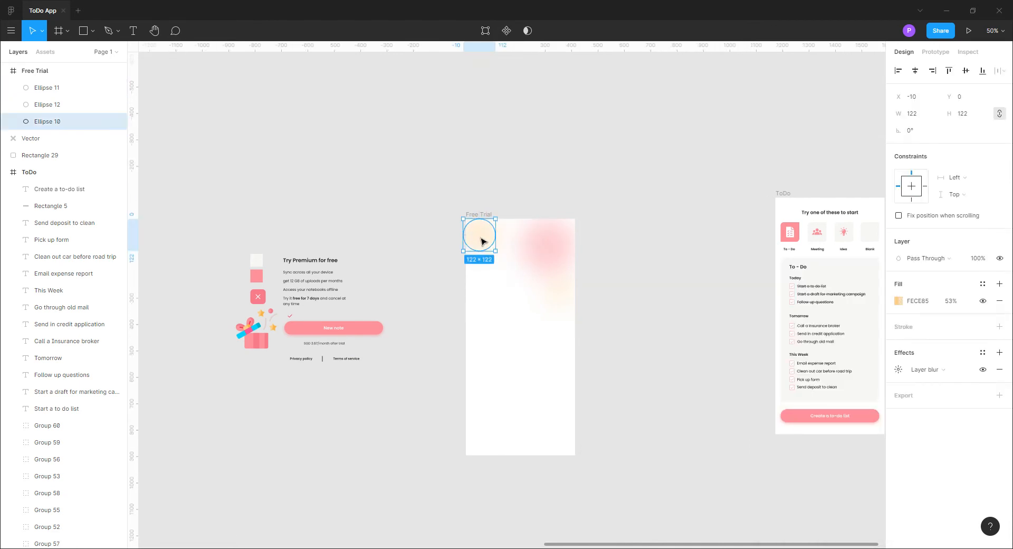
pyautogui.press('Delete')
pyautogui.click(554, 250)
pyautogui.moveTo(550, 256); pyautogui.dragTo(486, 239)
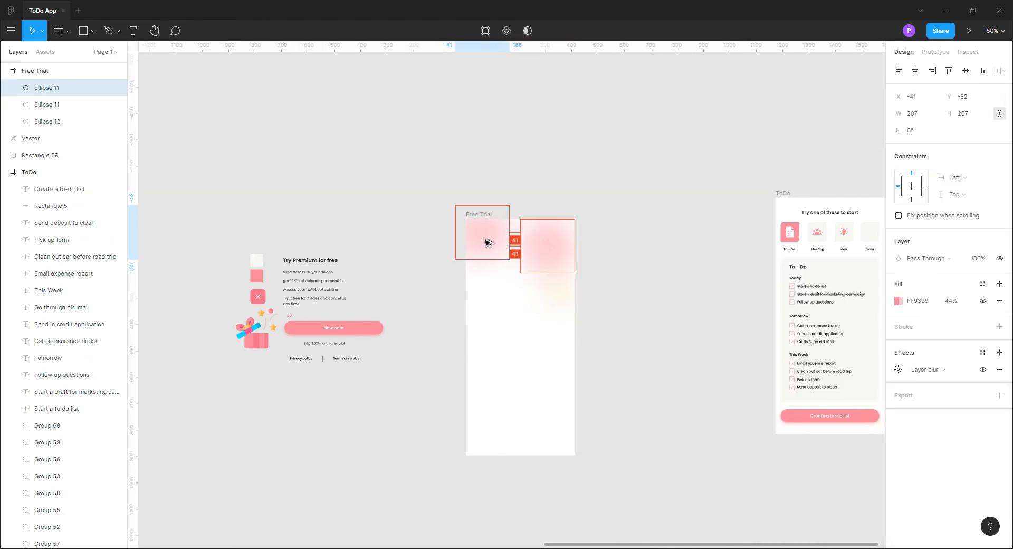
pyautogui.click(647, 330)
# Duplicate the orange circle from the frame's right side into the space between the two pink circles, at X 98, Y -10
pyautogui.click(562, 300)
pyautogui.moveTo(561, 300); pyautogui.dragTo(529, 260)
pyautogui.click(590, 272)
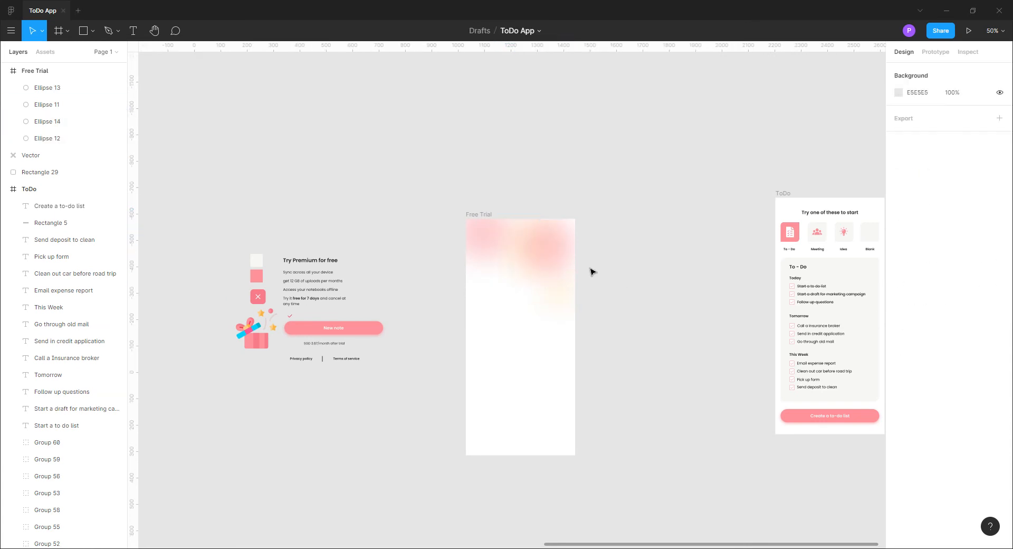
# Shrink the upper-right pink circle to 169 × 169, keeping it against the frame's top and right edges
pyautogui.click(520, 240)
pyautogui.click(548, 270)
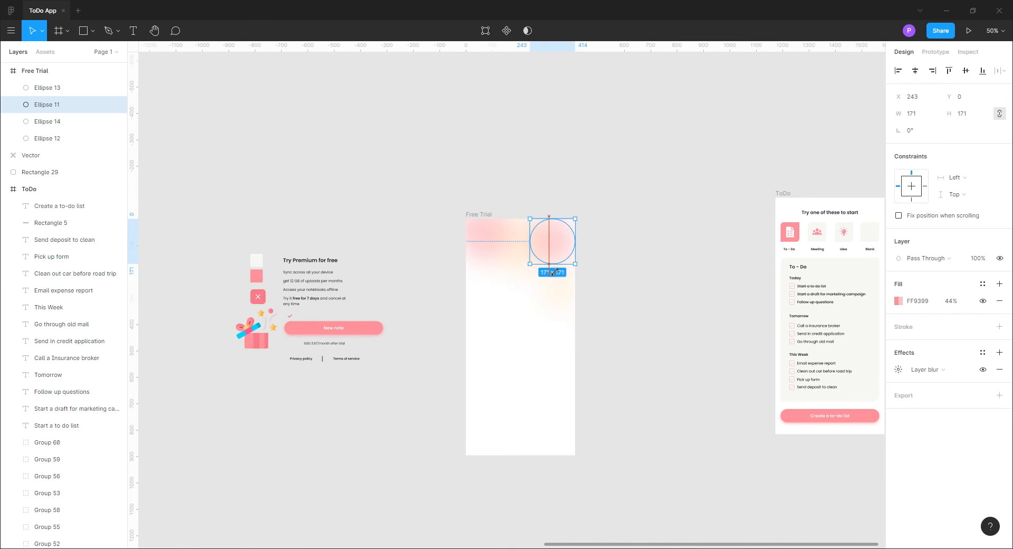
pyautogui.click(640, 300)
# Lower the fill opacities of the top circles: left pink to 31%, middle orange to about 12% and right pink to about 40%
pyautogui.click(482, 230)
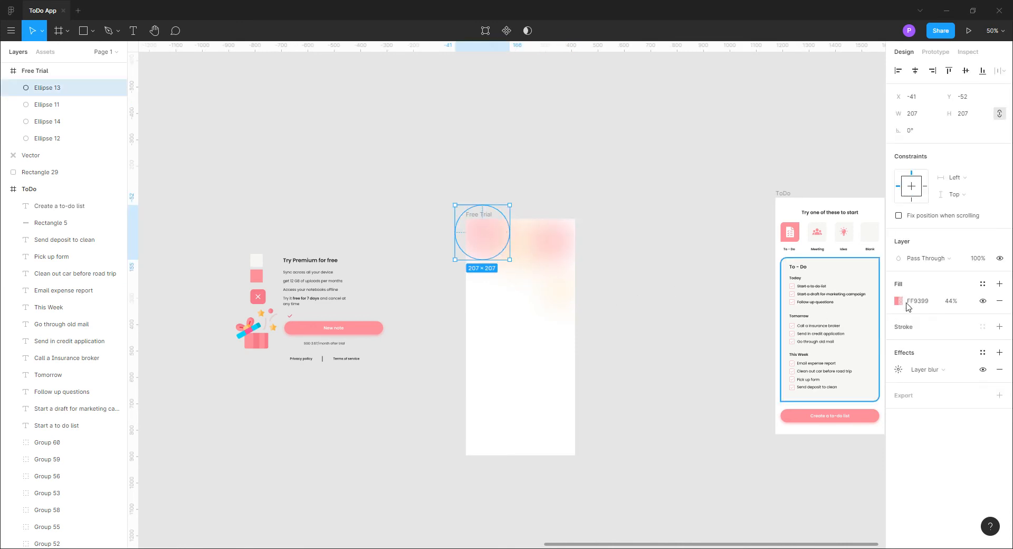
pyautogui.click(898, 301)
pyautogui.click(520, 248)
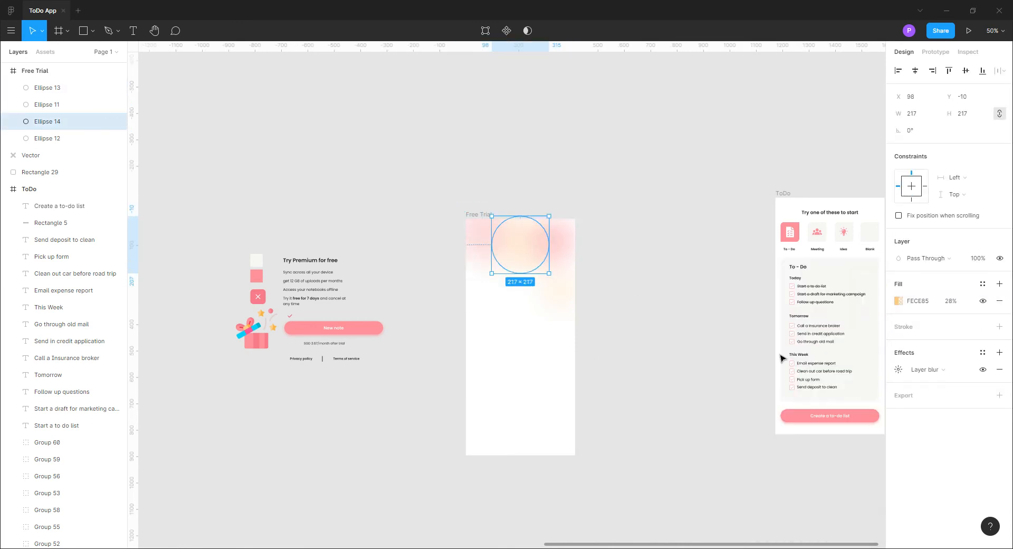
pyautogui.click(898, 300)
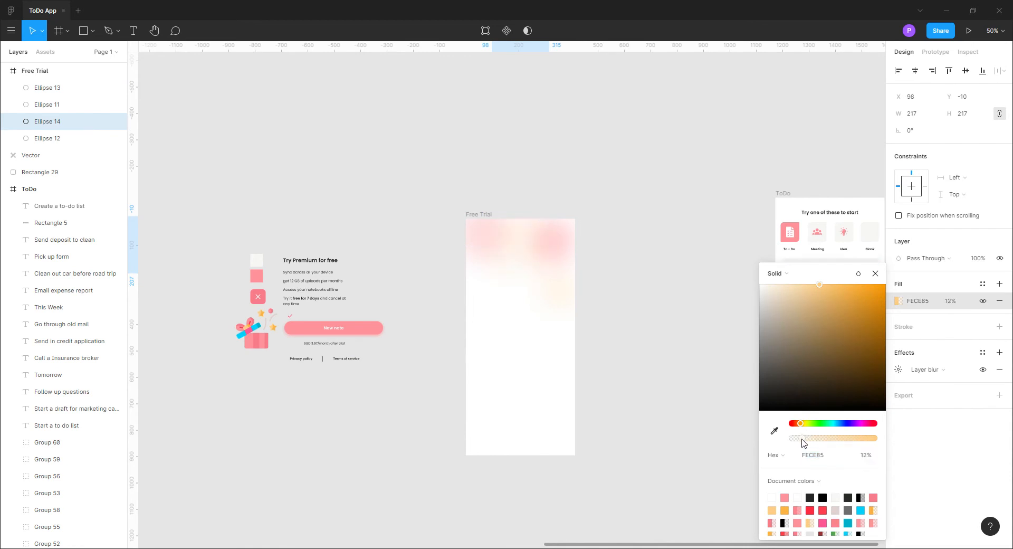
pyautogui.click(47, 104)
pyautogui.click(898, 301)
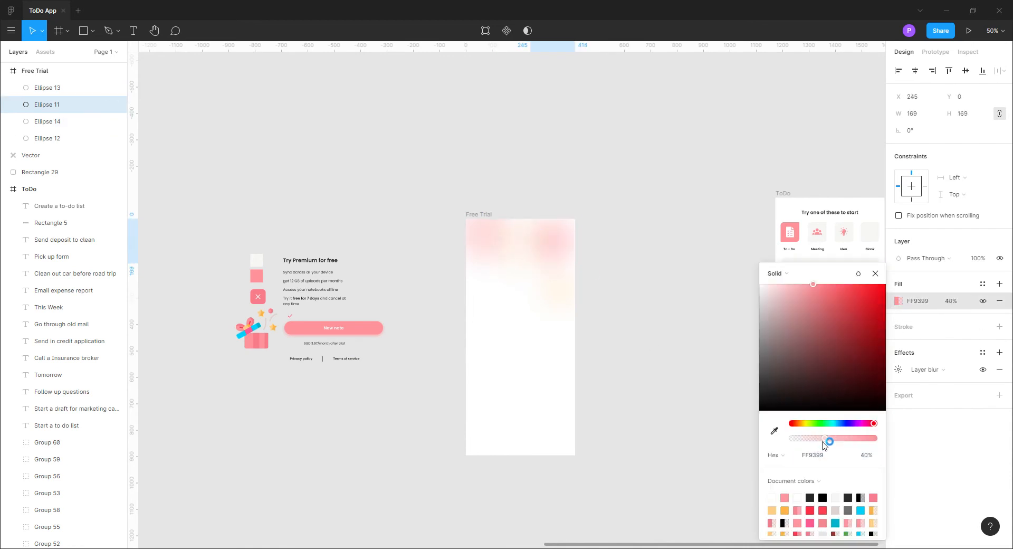
pyautogui.click(646, 342)
# Move the gift illustration from the premium trial assets into the Free Trial frame
pyautogui.click(264, 333)
pyautogui.hotkey('ctrl', 'x')
pyautogui.click(526, 375)
pyautogui.hotkey('ctrl', 'v')
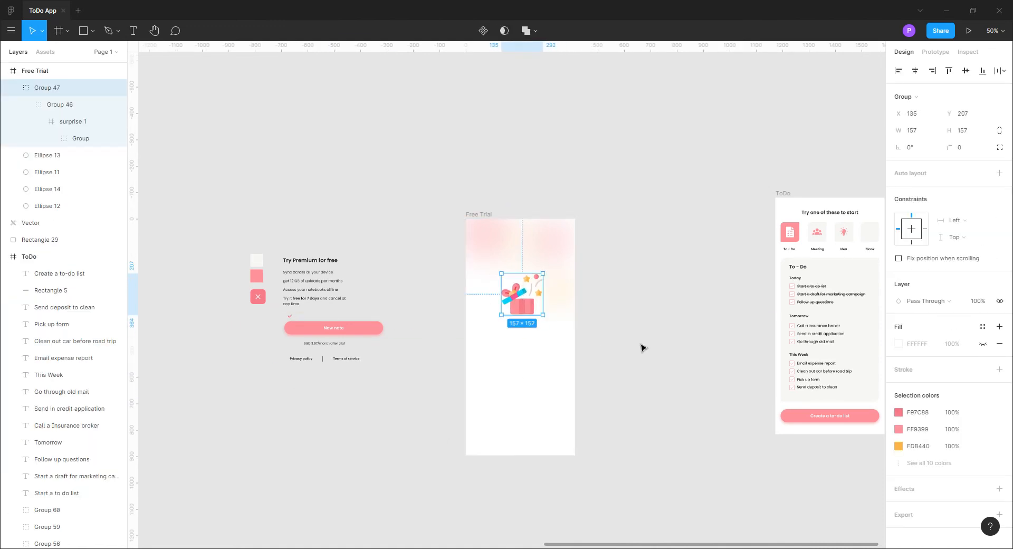
# Reposition the gift illustration at X 128, Y 216 so it is horizontally centred in the Free Trial frame
pyautogui.click(641, 346)
pyautogui.hotkey('ctrl', '+')
pyautogui.hscroll(-5, 477, 377)
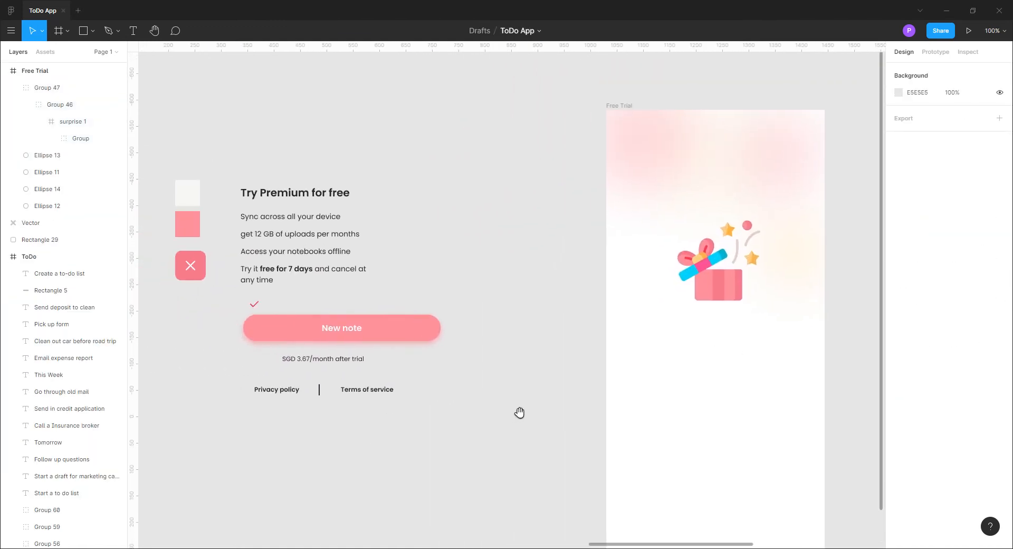
pyautogui.hscroll(3, 562, 405)
pyautogui.moveTo(550, 448); pyautogui.dragTo(528, 421)
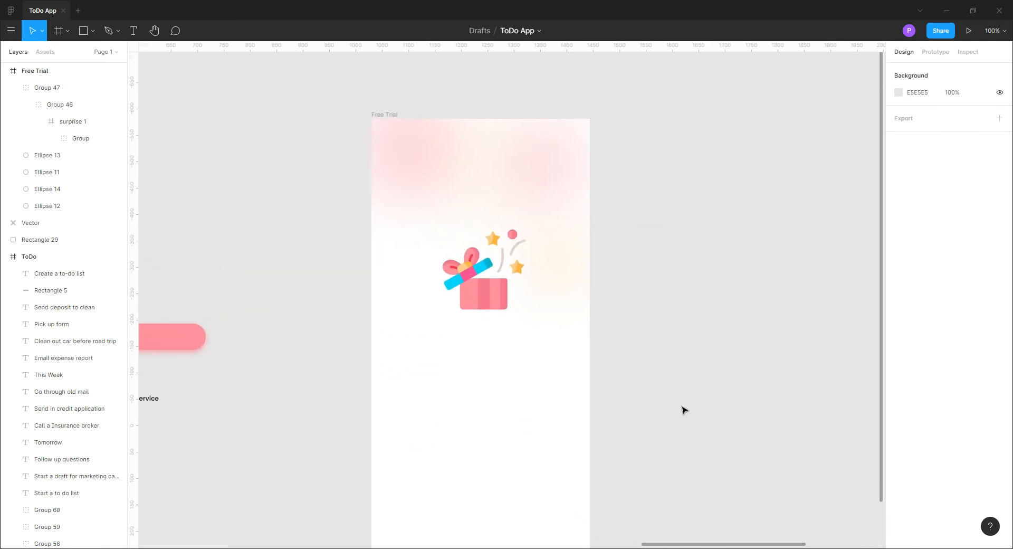
pyautogui.moveTo(485, 285); pyautogui.dragTo(482, 290)
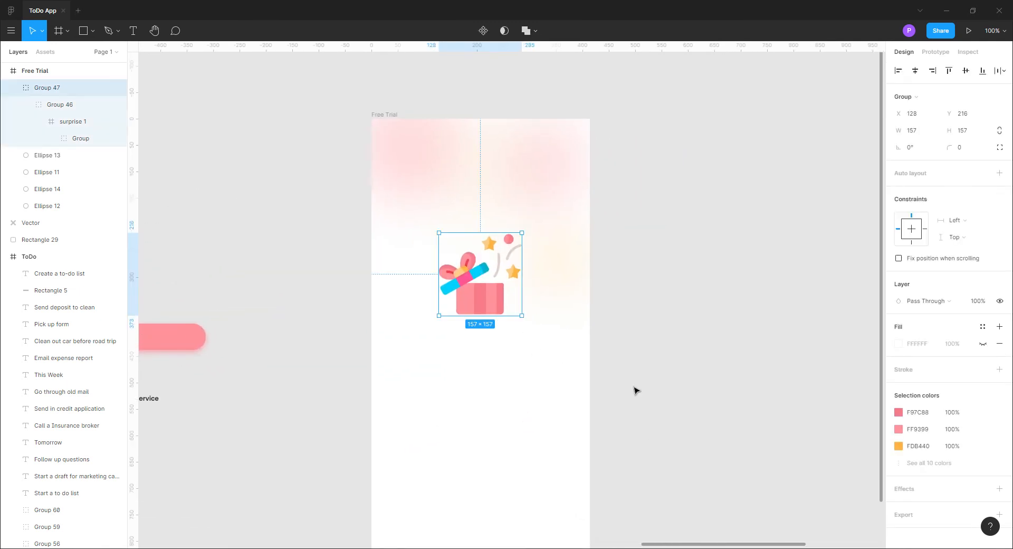
pyautogui.click(690, 399)
# Duplicate the upper-left pink circle down to X -47, Y 469 and fill the copy with the gift's blue 01D0FB at 14% opacity
pyautogui.click(414, 165)
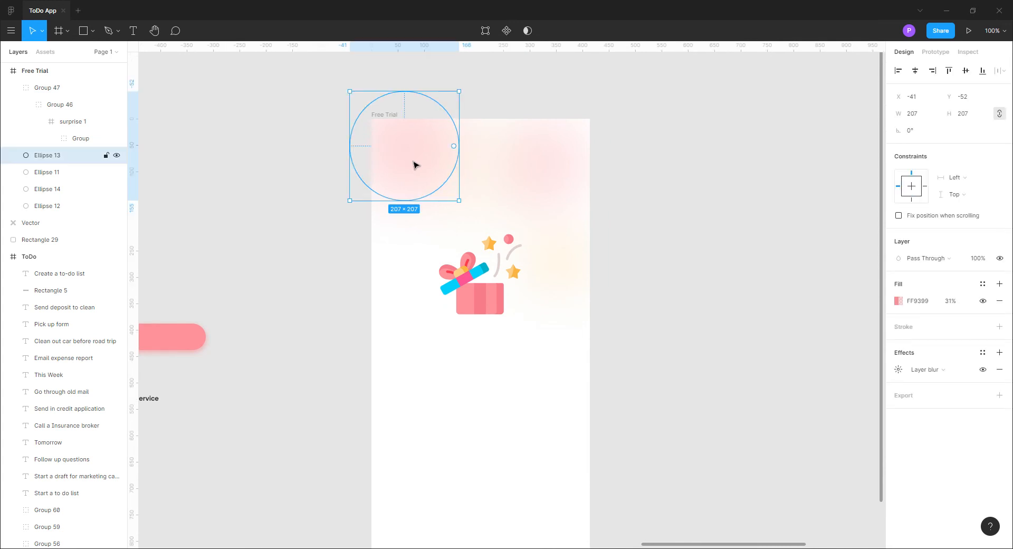
pyautogui.moveTo(413, 160); pyautogui.dragTo(409, 429)
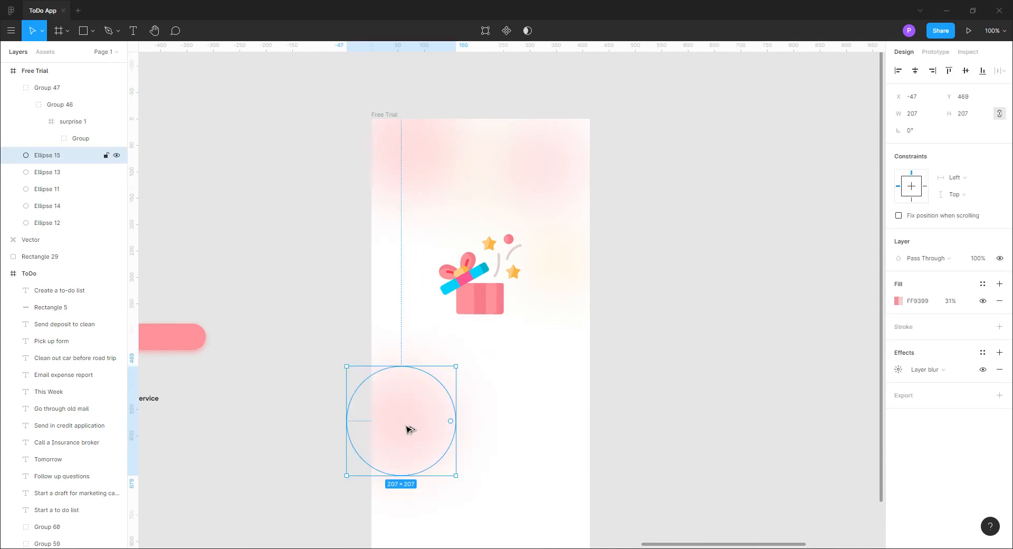
pyautogui.click(899, 301)
pyautogui.click(775, 430)
pyautogui.click(442, 295)
pyautogui.moveTo(874, 438); pyautogui.dragTo(812, 447)
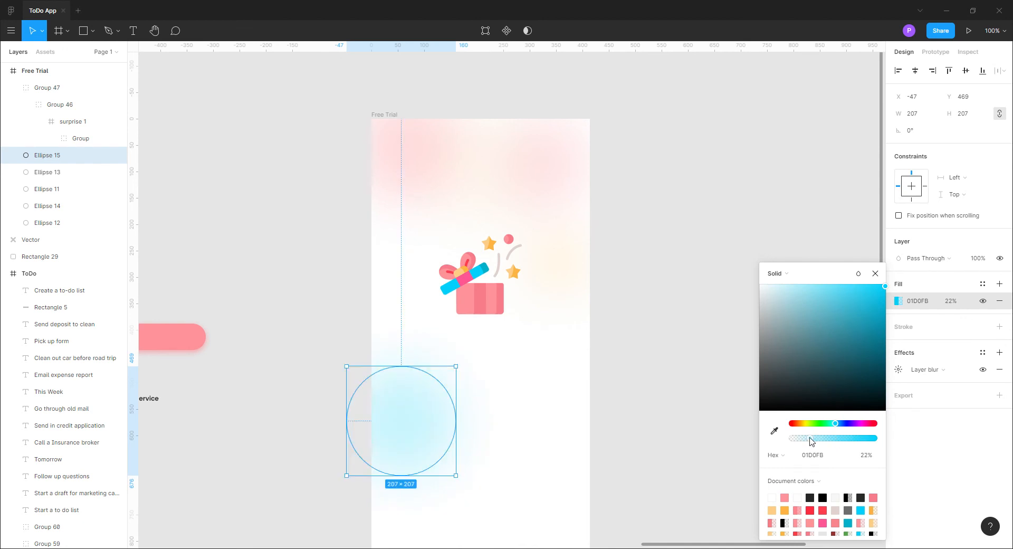
pyautogui.click(615, 372)
# Move the blue circle to X -84, Y 436, then duplicate it to X 305, Y 311 inside the Free Trial frame
pyautogui.click(410, 429)
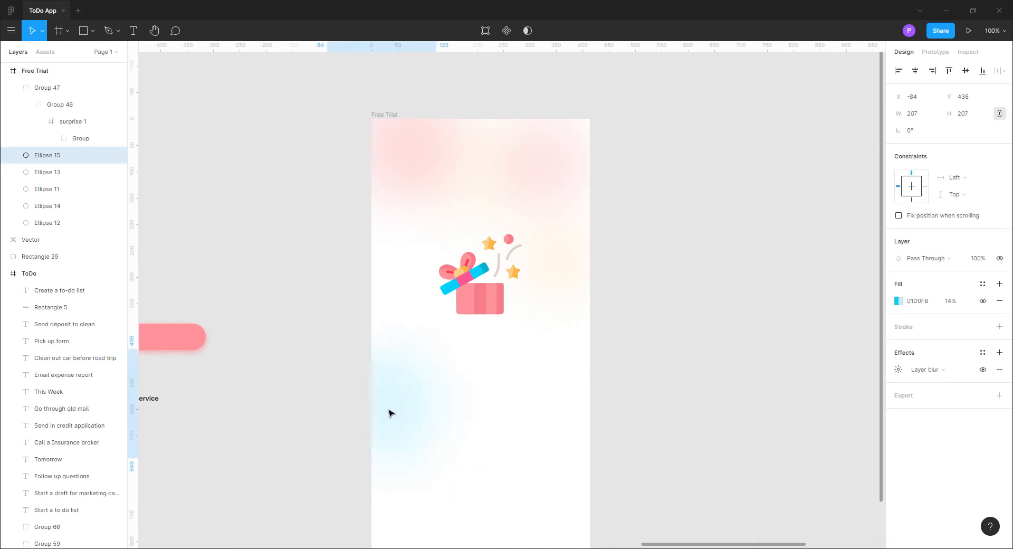
pyautogui.keyDown('alt'); pyautogui.moveTo(410, 429); pyautogui.dragTo(614, 347); pyautogui.keyUp('alt')
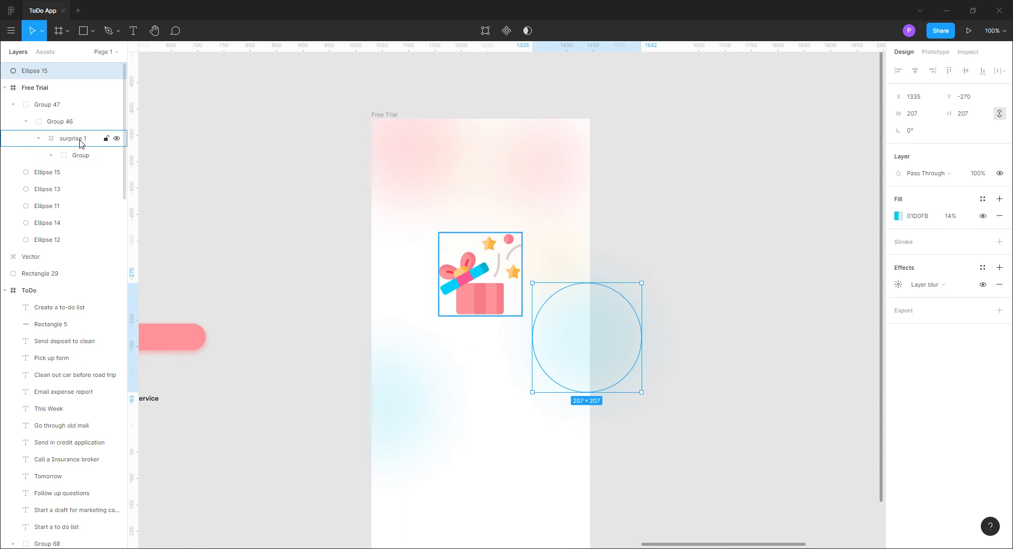
pyautogui.moveTo(45, 70); pyautogui.dragTo(95, 129)
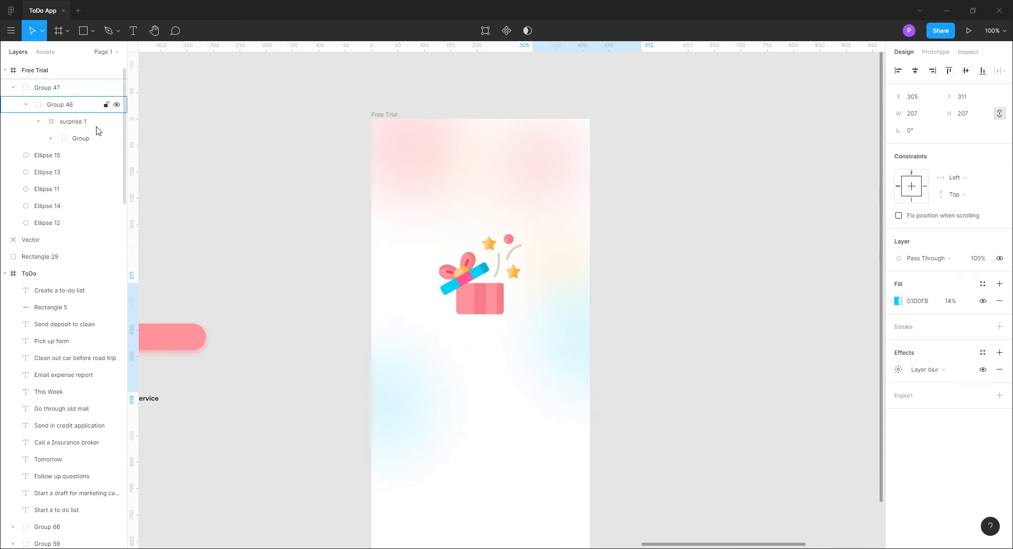
# Fill the circle at the frame's right edge with green 06FB01 at 6% opacity
pyautogui.click(898, 301)
pyautogui.click(775, 430)
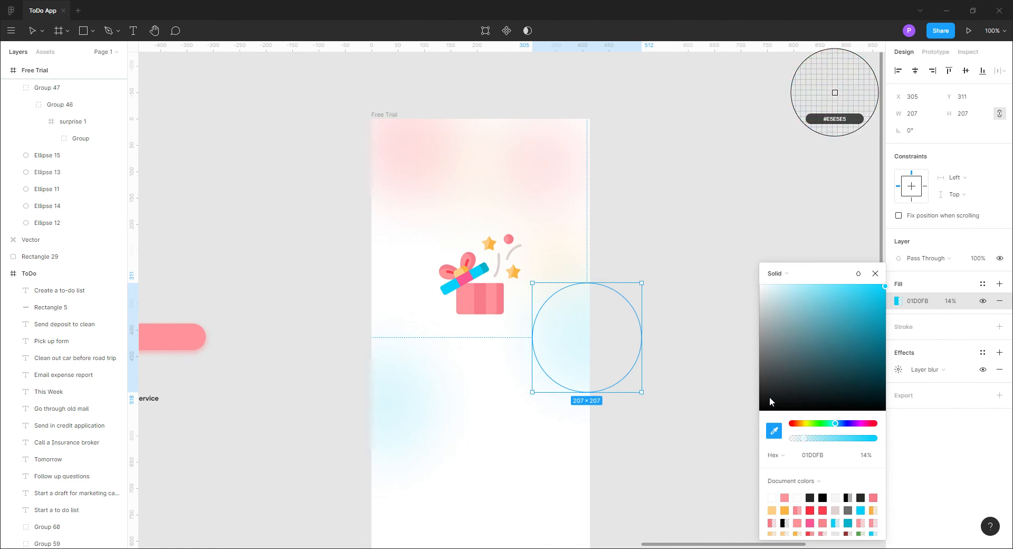
pyautogui.click(820, 423)
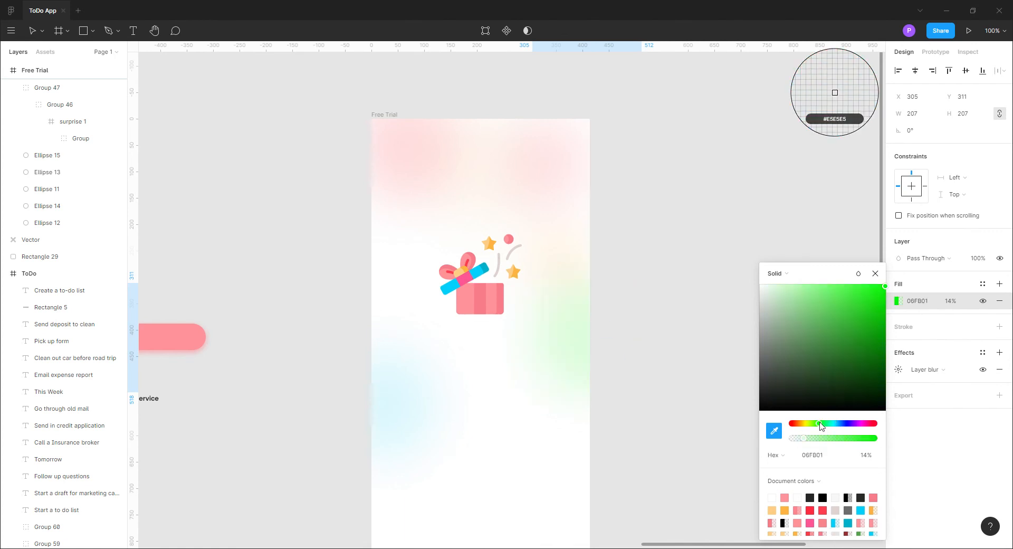
pyautogui.moveTo(803, 439); pyautogui.dragTo(794, 440)
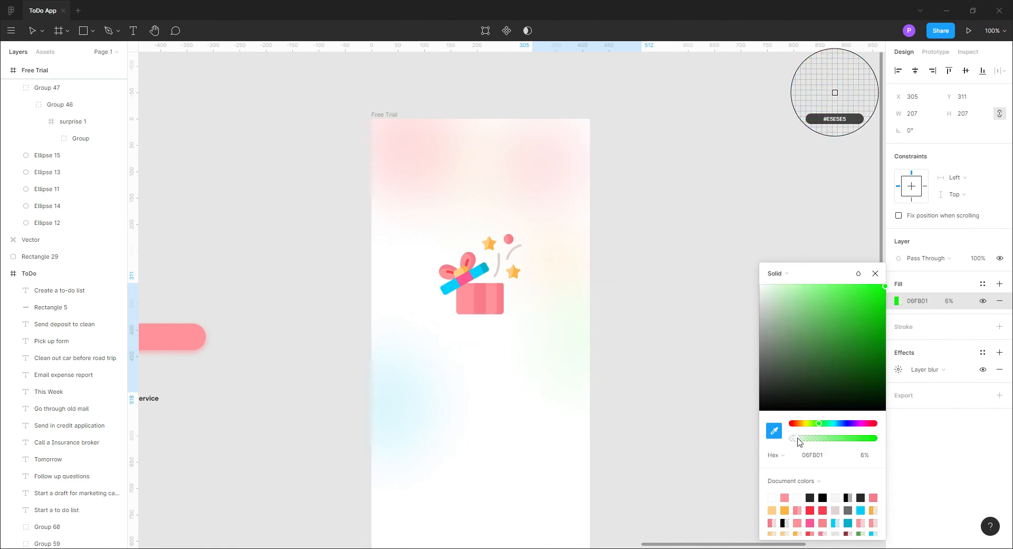
pyautogui.press('Escape')
pyautogui.click(30, 34)
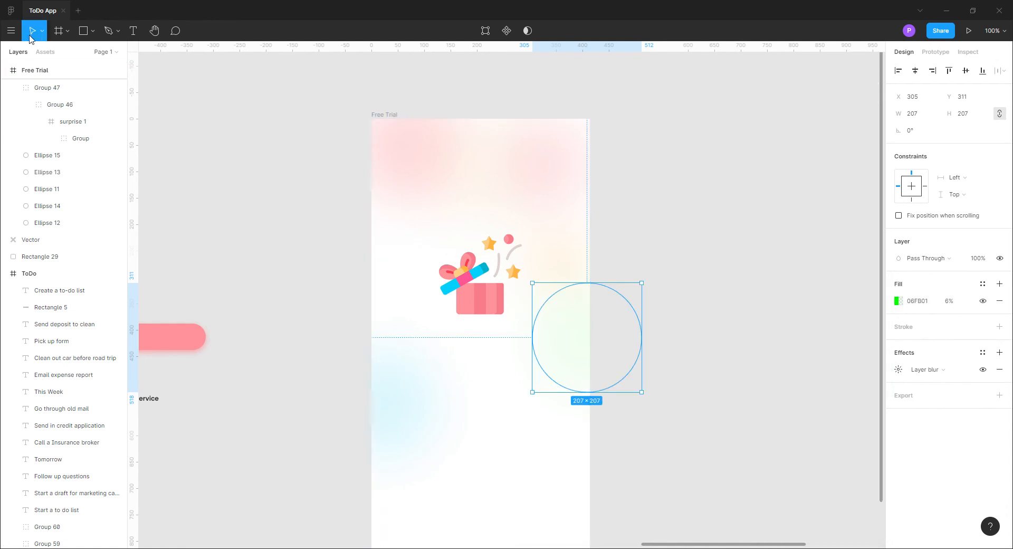
pyautogui.click(40, 34)
pyautogui.click(719, 285)
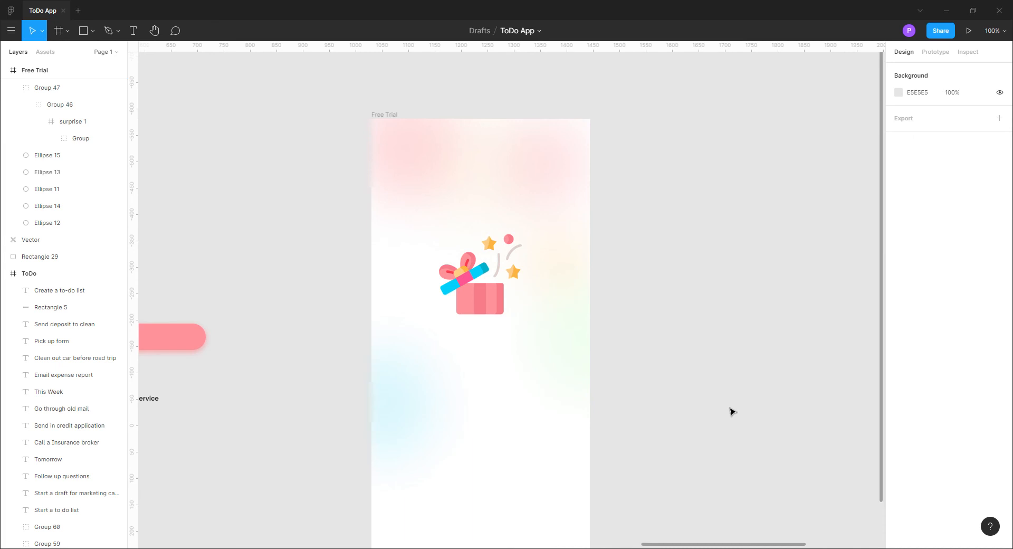
# Duplicate the green circle to X -77, Y 122 on the left edge and again to the frame's top centre
pyautogui.moveTo(581, 353); pyautogui.dragTo(382, 251)
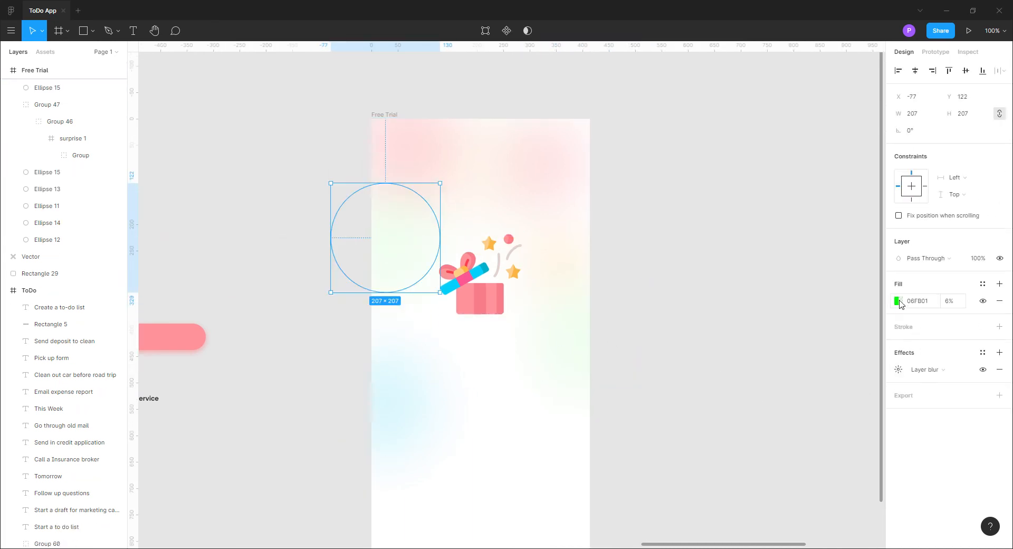
pyautogui.click(692, 387)
pyautogui.moveTo(389, 255); pyautogui.dragTo(491, 140)
# Fill the green circle on the left edge with the star's orange FDB440 at about 14% opacity
pyautogui.click(389, 257)
pyautogui.click(898, 301)
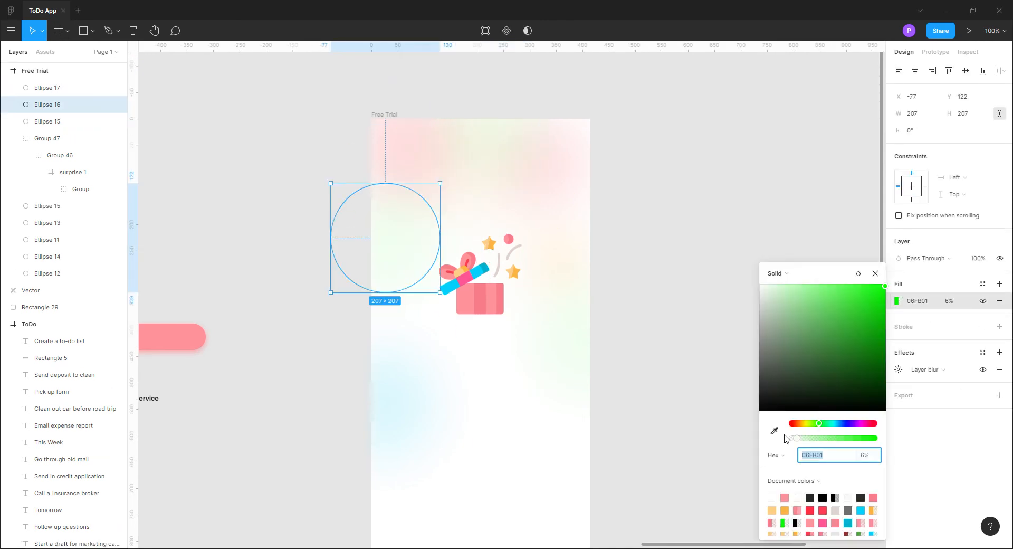
pyautogui.click(774, 430)
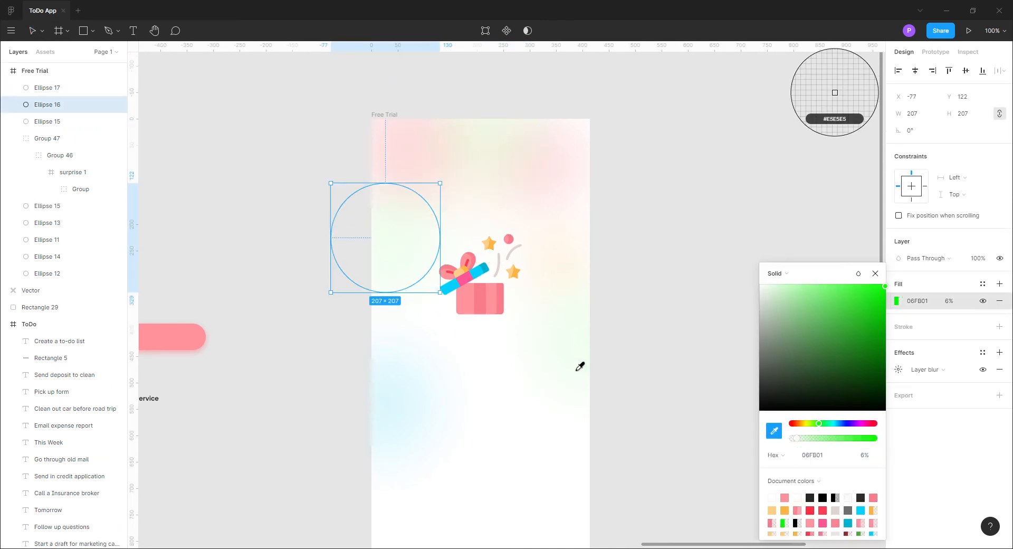
pyautogui.click(513, 272)
pyautogui.moveTo(875, 438); pyautogui.dragTo(809, 438)
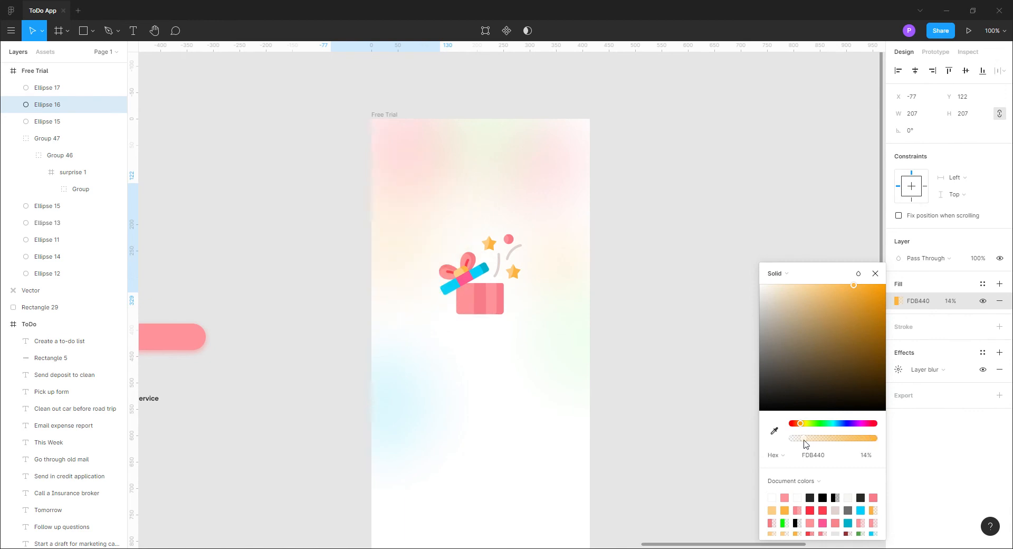
pyautogui.click(700, 422)
# Move the "Try Premium for free" heading into the Free Trial frame below the gift at X 105, Y 414
pyautogui.hscroll(-7, 660, 411)
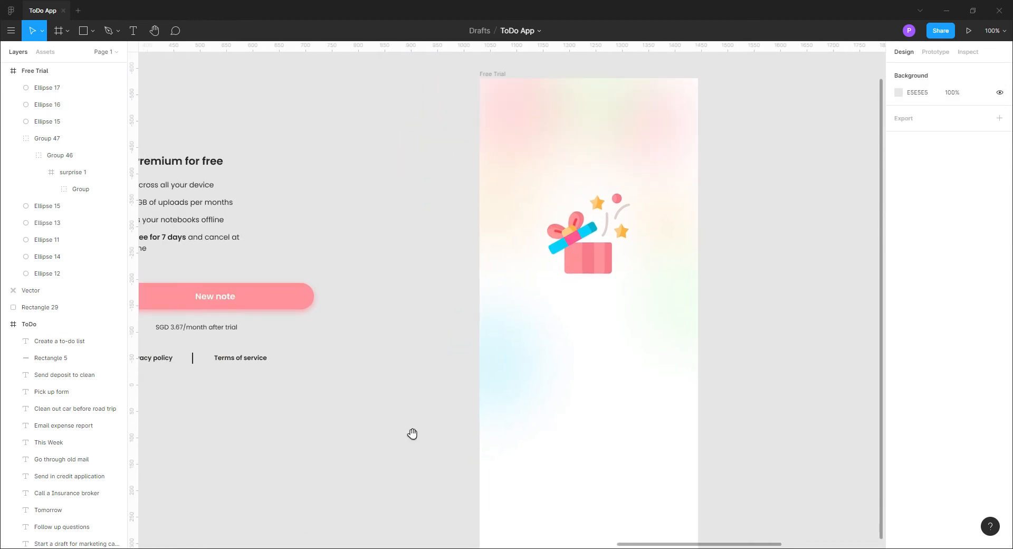
pyautogui.moveTo(190, 169); pyautogui.dragTo(657, 319)
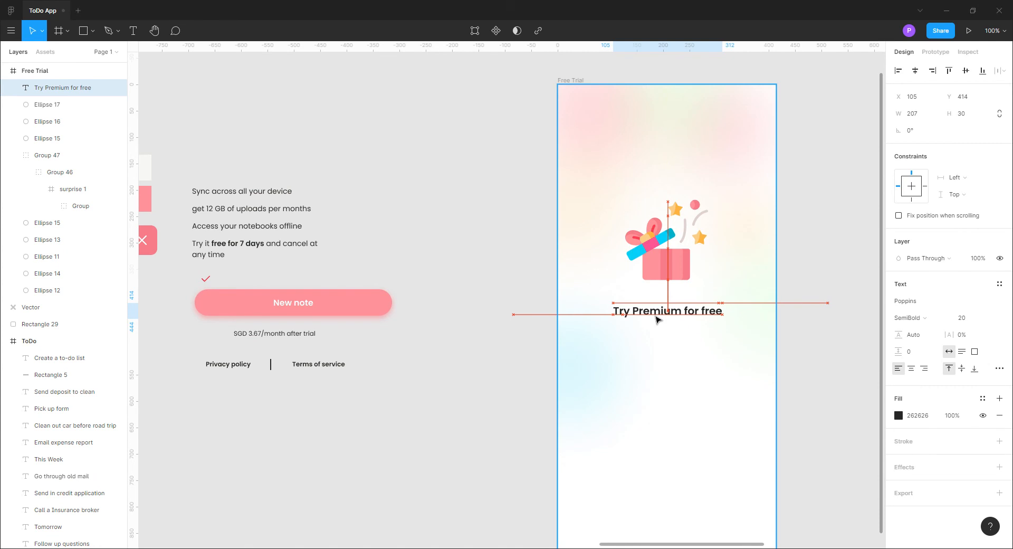
pyautogui.click(453, 423)
# Move the pink close button with its white cross into the upper-right area of the Free Trial frame
pyautogui.scroll(-2, 316, 306)
pyautogui.click(167, 191)
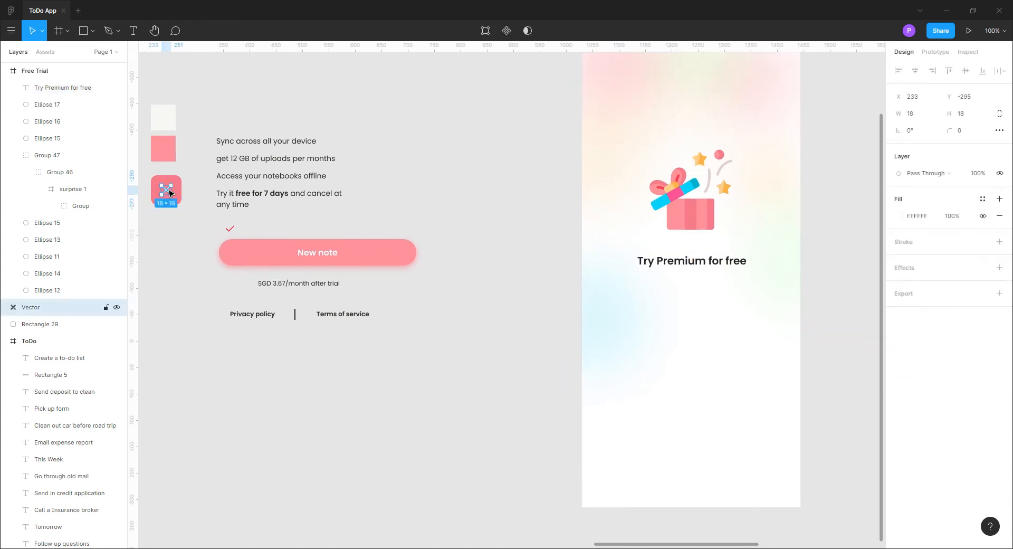
pyautogui.keyDown('shift'); pyautogui.click(178, 197); pyautogui.keyUp('shift')
pyautogui.moveTo(178, 196); pyautogui.dragTo(753, 92)
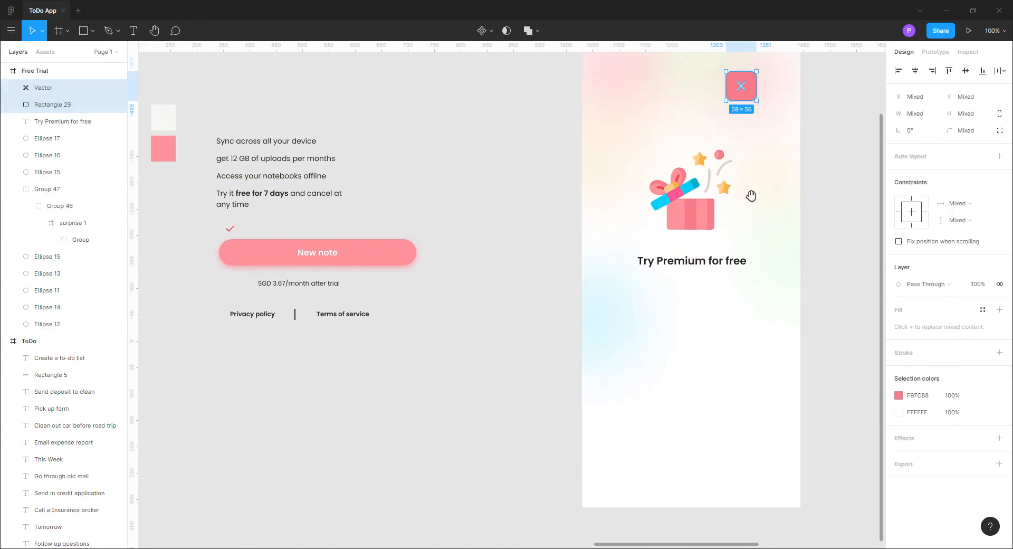
# Add a layout grid to the Free Trial frame with 6 stretched columns, a margin of 20 and a gutter of 20
pyautogui.scroll(3, 673, 189)
pyautogui.hscroll(3, 673, 189)
pyautogui.click(533, 127)
pyautogui.click(999, 215)
pyautogui.click(899, 235)
pyautogui.click(795, 241)
pyautogui.click(799, 251)
pyautogui.press('Up')
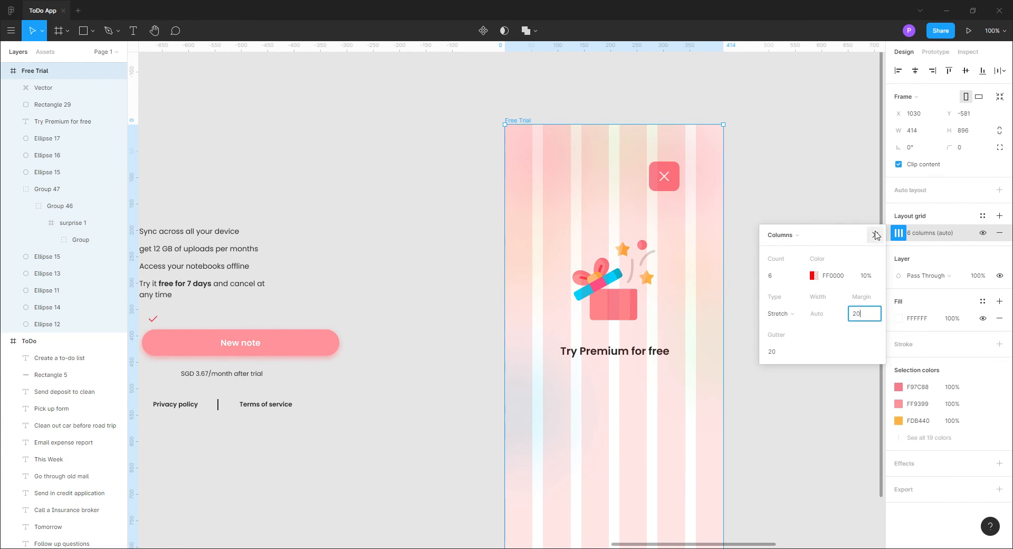
pyautogui.write('20')
pyautogui.click(875, 235)
# Move the close button and its cross flush with the last column's right edge near the frame's top and hide the layout grid
pyautogui.click(655, 185)
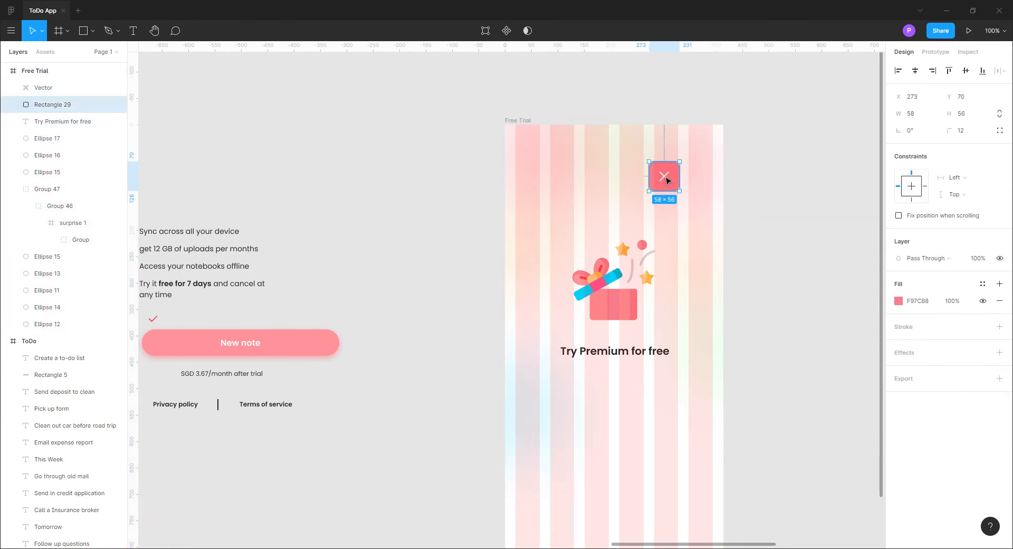
pyautogui.keyDown('shift'); pyautogui.click(665, 179); pyautogui.keyUp('shift')
pyautogui.moveTo(665, 180); pyautogui.dragTo(701, 162)
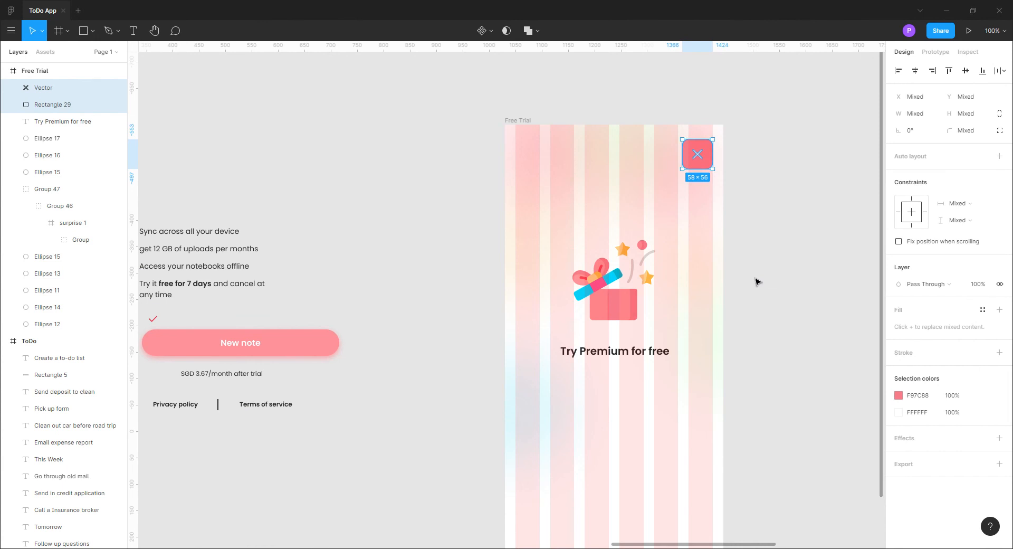
pyautogui.click(755, 280)
pyautogui.click(520, 121)
pyautogui.click(982, 233)
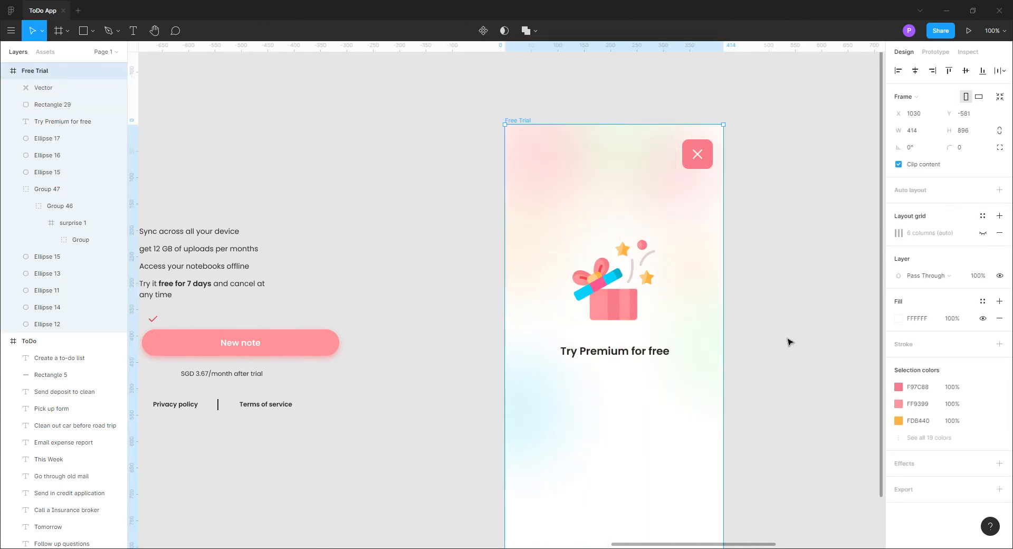
pyautogui.click(787, 349)
# Move the red check mark and the four premium benefit lines into the Free Trial frame below the heading
pyautogui.scroll(-3, 787, 350)
pyautogui.scroll(2, 439, 423)
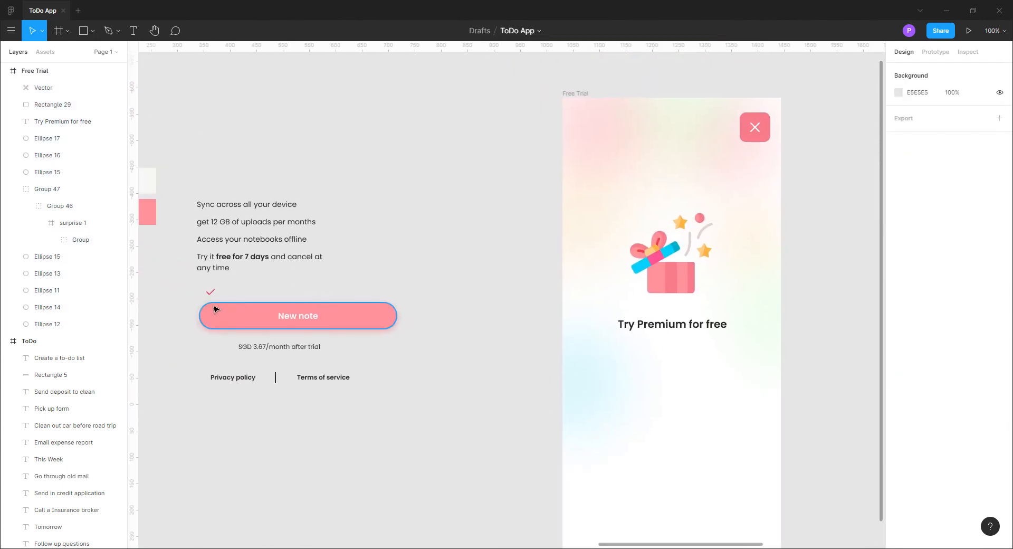
pyautogui.moveTo(213, 296); pyautogui.dragTo(615, 365)
pyautogui.moveTo(255, 287); pyautogui.dragTo(672, 365)
pyautogui.click(681, 480)
# Shift the check mark beside the first benefit line left to X 69
pyautogui.moveTo(681, 479); pyautogui.dragTo(560, 412)
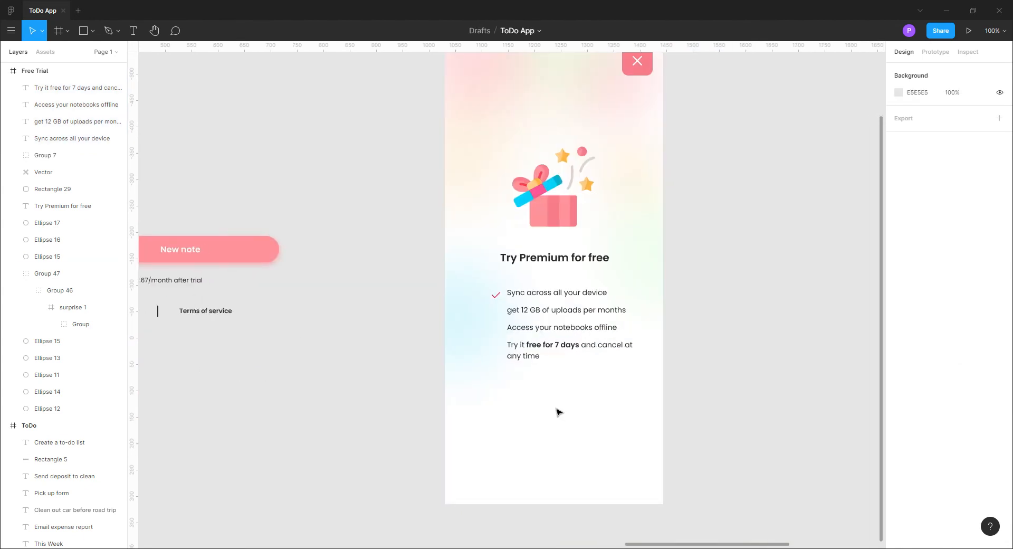
pyautogui.scroll(5, 559, 412)
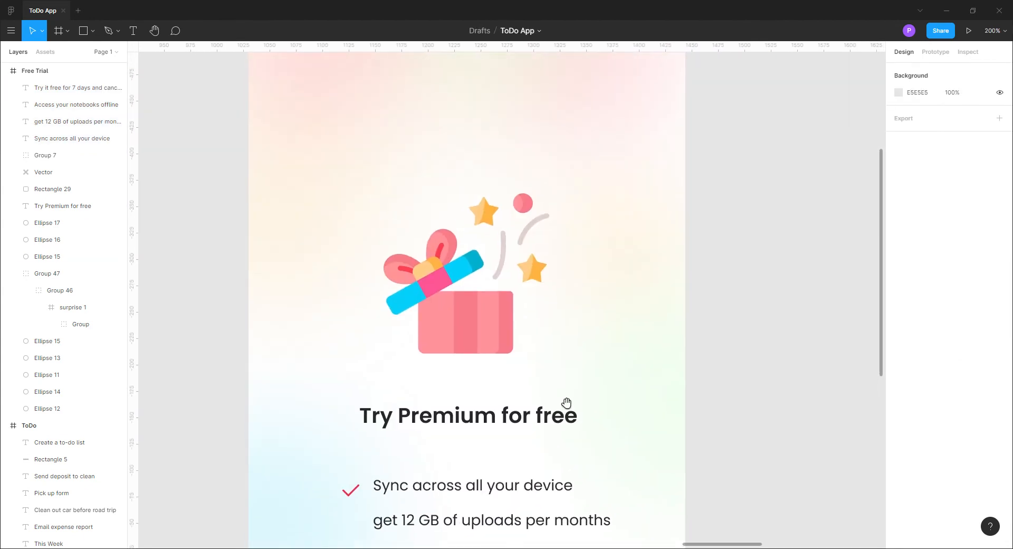
pyautogui.moveTo(579, 478); pyautogui.dragTo(568, 255)
pyautogui.scroll(-2, 568, 255)
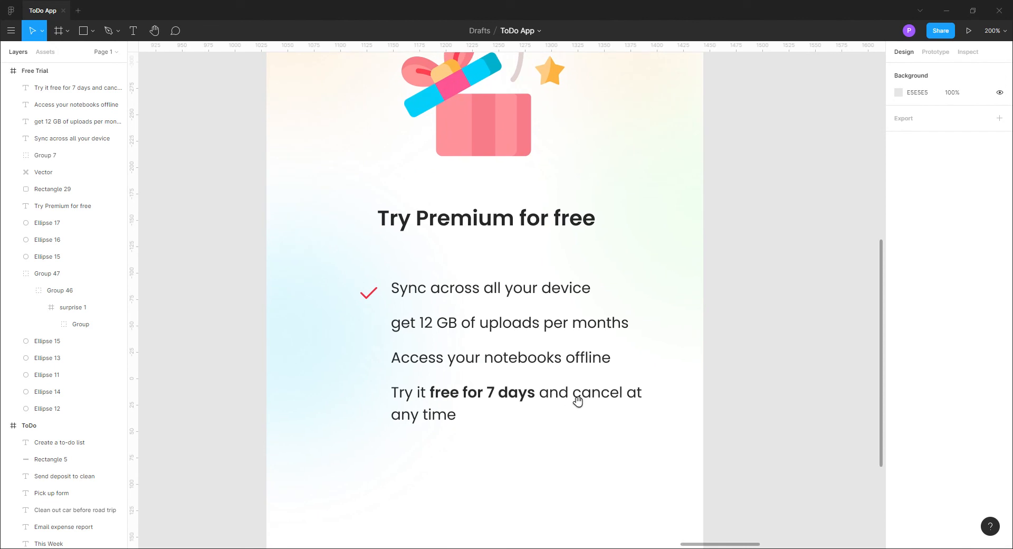
pyautogui.click(391, 295)
pyautogui.hotkey('shift', 'Left')
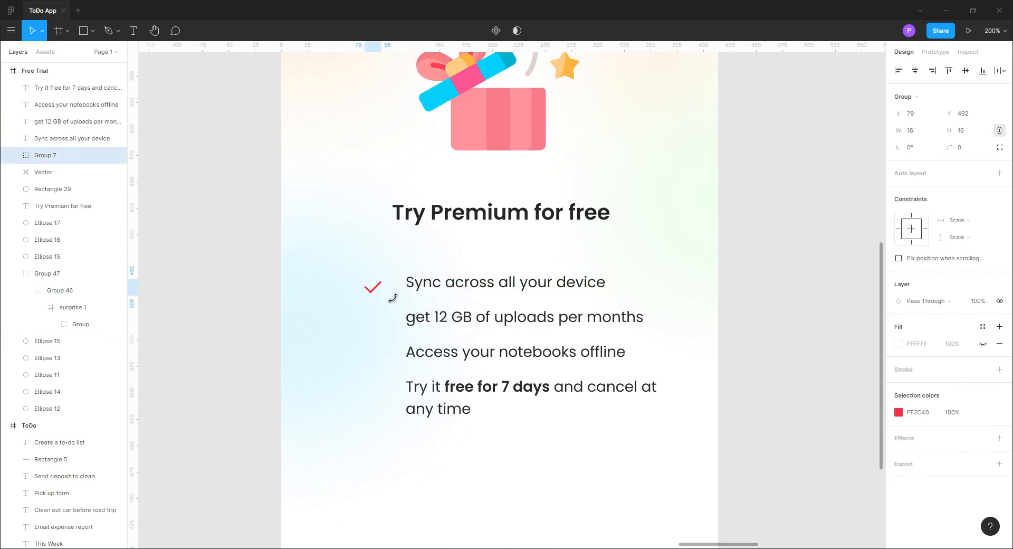
# Shift all four benefit text lines left to X 107, closer to the check mark
pyautogui.click(433, 284)
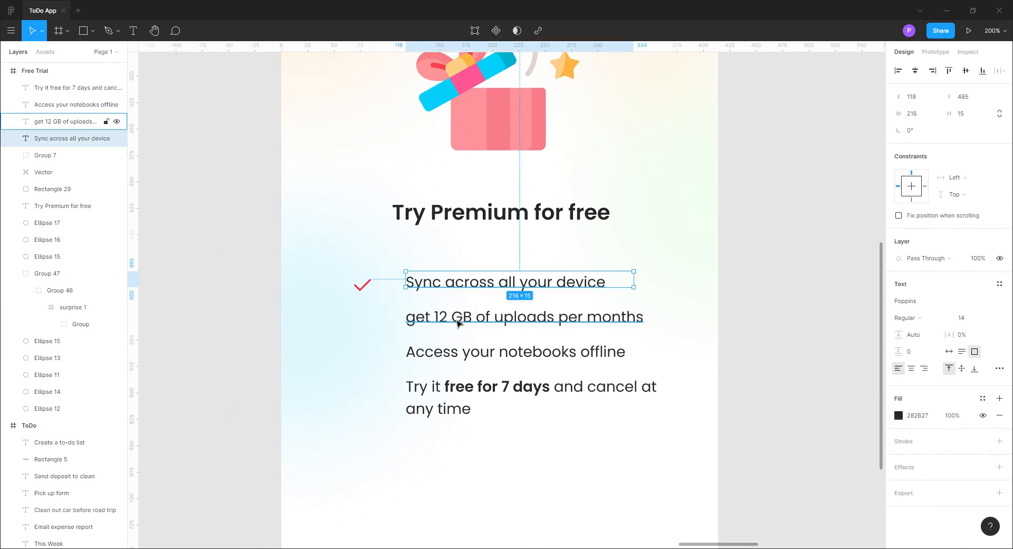
pyautogui.keyDown('shift'); pyautogui.click(464, 317); pyautogui.keyUp('shift')
pyautogui.keyDown('shift'); pyautogui.click(459, 353); pyautogui.keyUp('shift')
pyautogui.keyDown('shift'); pyautogui.click(452, 391); pyautogui.keyUp('shift')
pyautogui.hotkey('shift', 'Left')
pyautogui.press('Left')
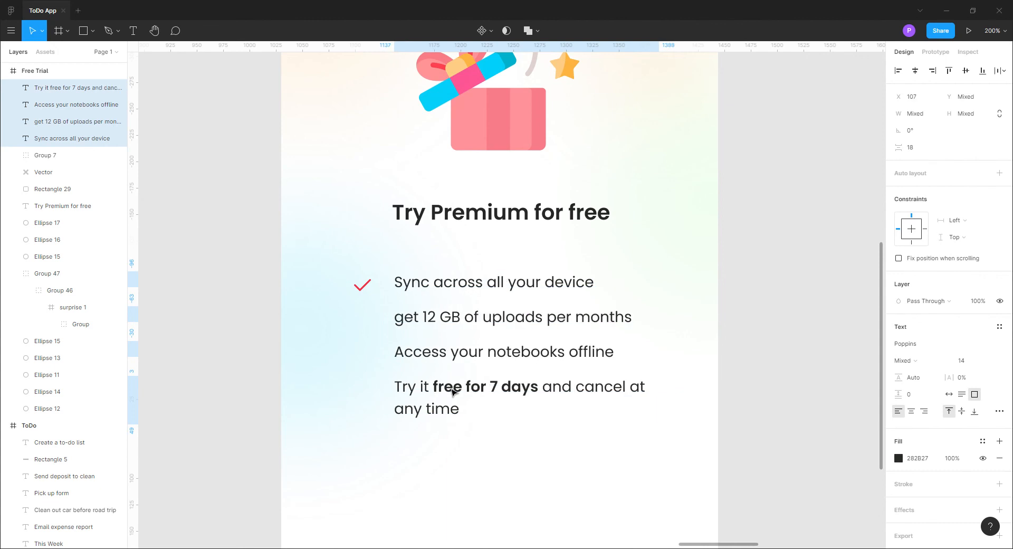
# Duplicate the check mark down at X 69 beside each of the other three benefit lines
pyautogui.click(370, 289)
pyautogui.moveTo(369, 293); pyautogui.dragTo(369, 323)
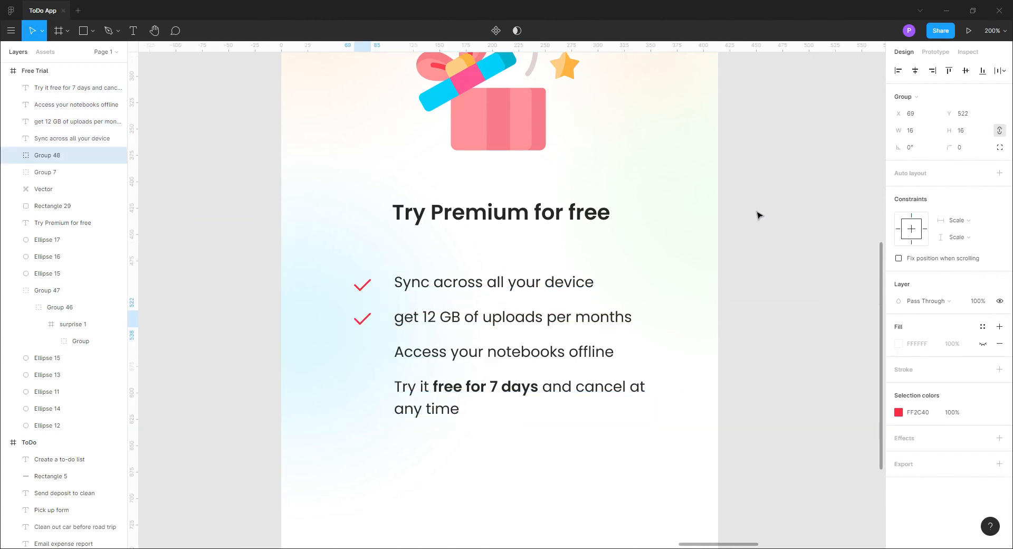
pyautogui.moveTo(362, 319); pyautogui.dragTo(368, 355)
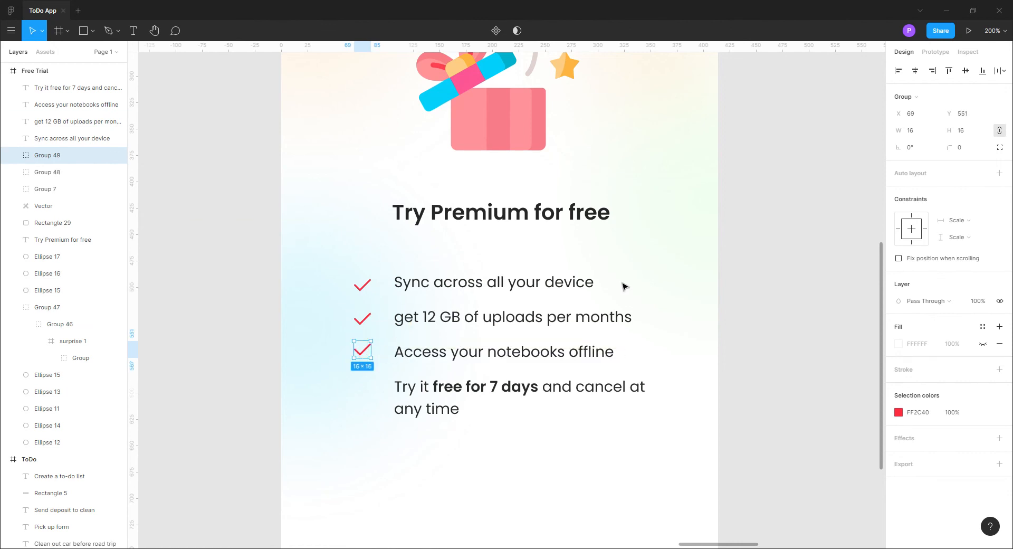
pyautogui.moveTo(363, 354); pyautogui.dragTo(362, 388)
pyautogui.click(776, 341)
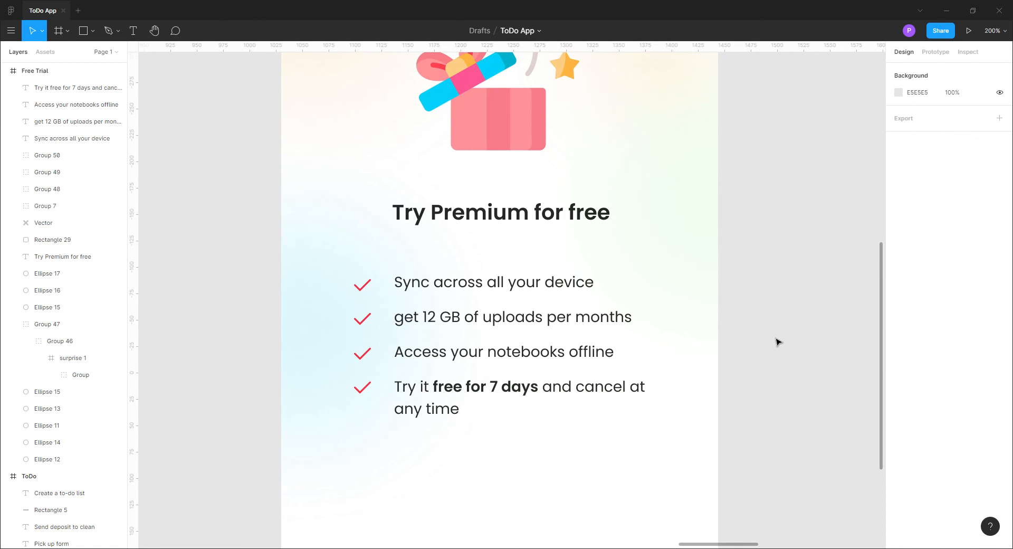
# Move the pink New note button together with its label into the Free Trial frame, centred below the benefit list
pyautogui.press('-')
pyautogui.moveTo(234, 381); pyautogui.dragTo(380, 389)
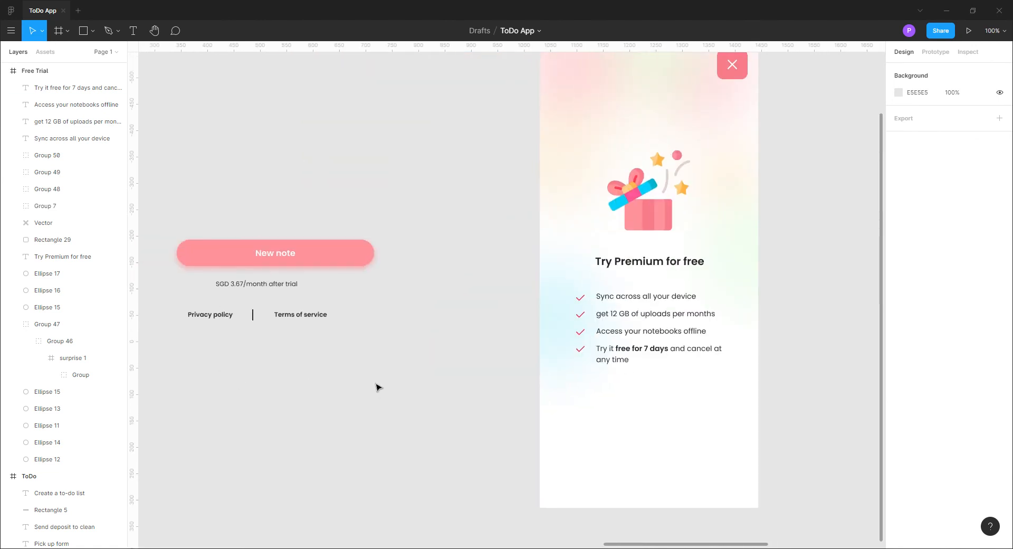
pyautogui.click(334, 263)
pyautogui.moveTo(335, 264); pyautogui.dragTo(658, 400)
pyautogui.hotkey('ctrl', 'z')
pyautogui.keyDown('shift'); pyautogui.click(276, 263); pyautogui.keyUp('shift')
pyautogui.moveTo(350, 255); pyautogui.dragTo(721, 409)
pyautogui.click(791, 354)
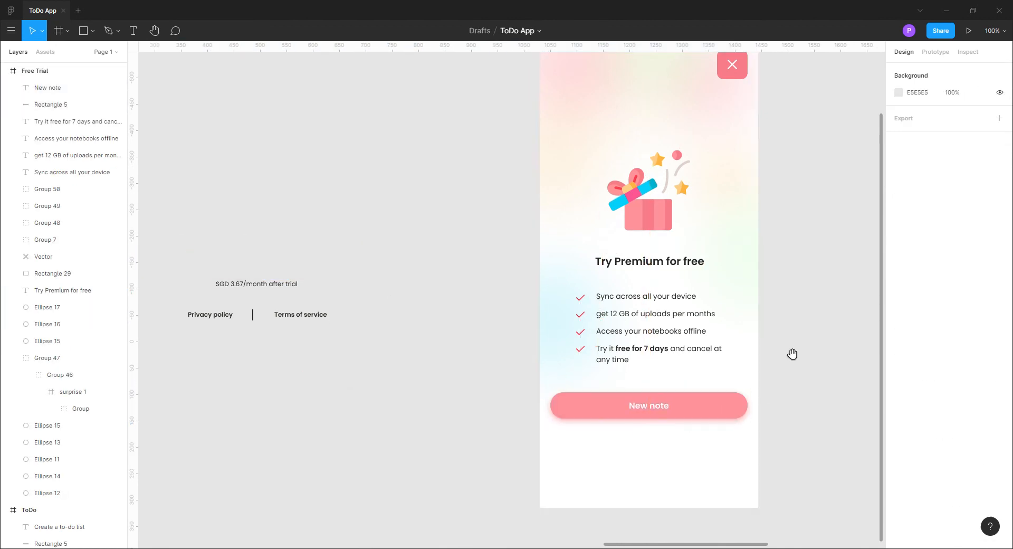
# Show the Free Trial frame's column grid to check the alignment of its content, then hide the grid and review the screen
pyautogui.scroll(2, 634, 238)
pyautogui.hscroll(2, 633, 237)
pyautogui.click(452, 124)
pyautogui.click(982, 232)
pyautogui.scroll(-3, 718, 307)
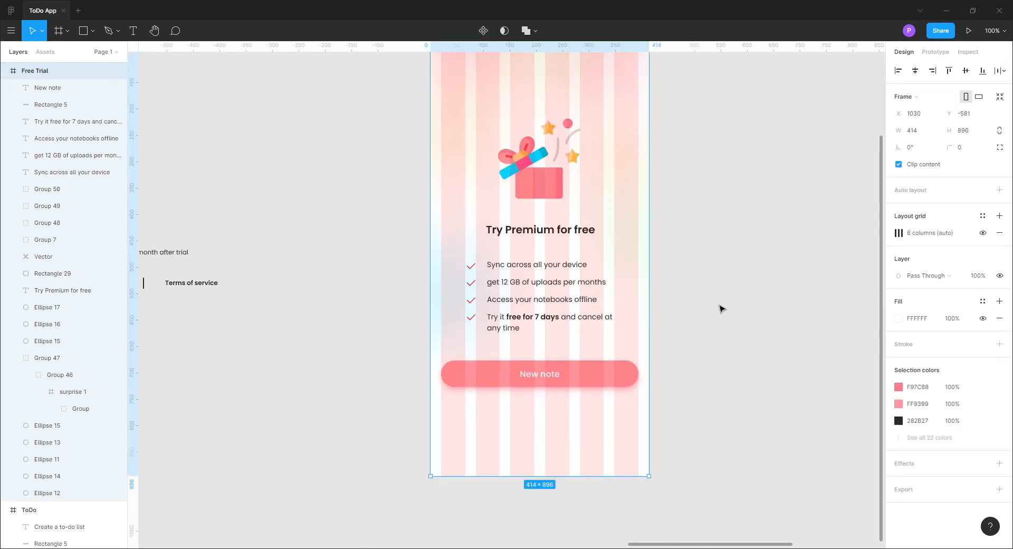
pyautogui.hotkey('ctrl', '+')
pyautogui.scroll(10, 680, 382)
pyautogui.hscroll(1, 625, 278)
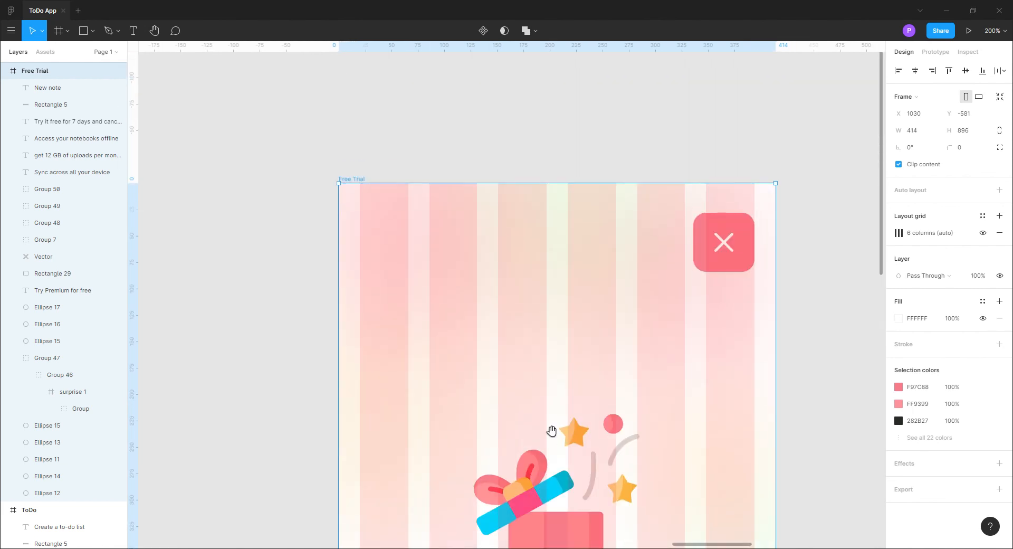
pyautogui.click(983, 233)
pyautogui.click(823, 362)
pyautogui.scroll(-12, 746, 325)
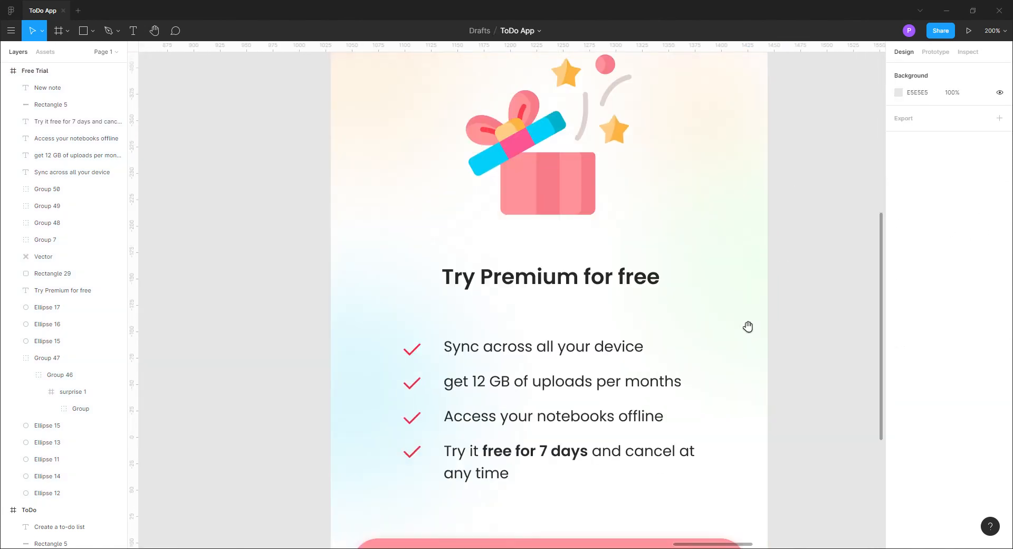
# Move the pink New note button together with its label slightly down, farther from the benefit list
pyautogui.hotkey('ctrl', '-')
pyautogui.scroll(2, 647, 431)
pyautogui.click(491, 431)
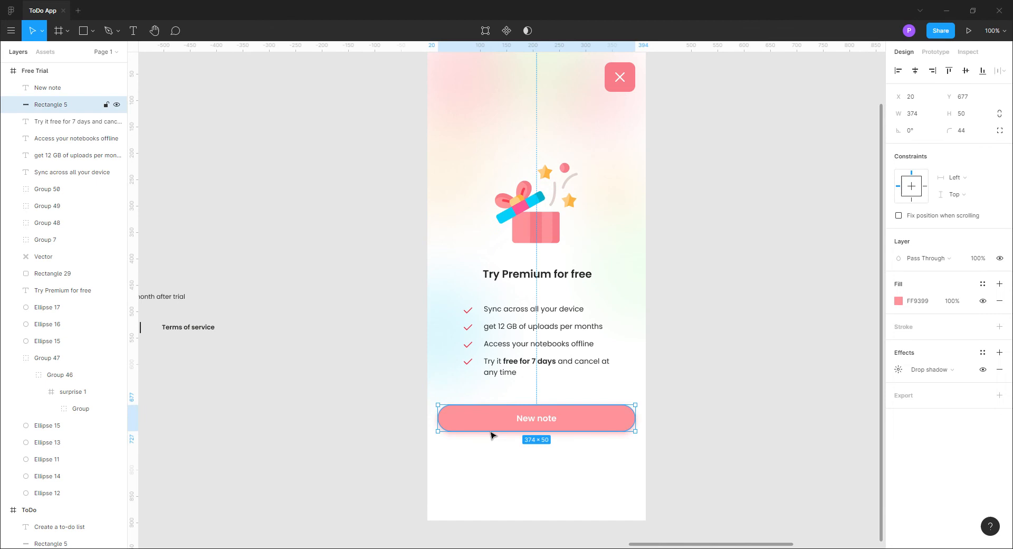
pyautogui.keyDown('shift'); pyautogui.click(548, 423); pyautogui.keyUp('shift')
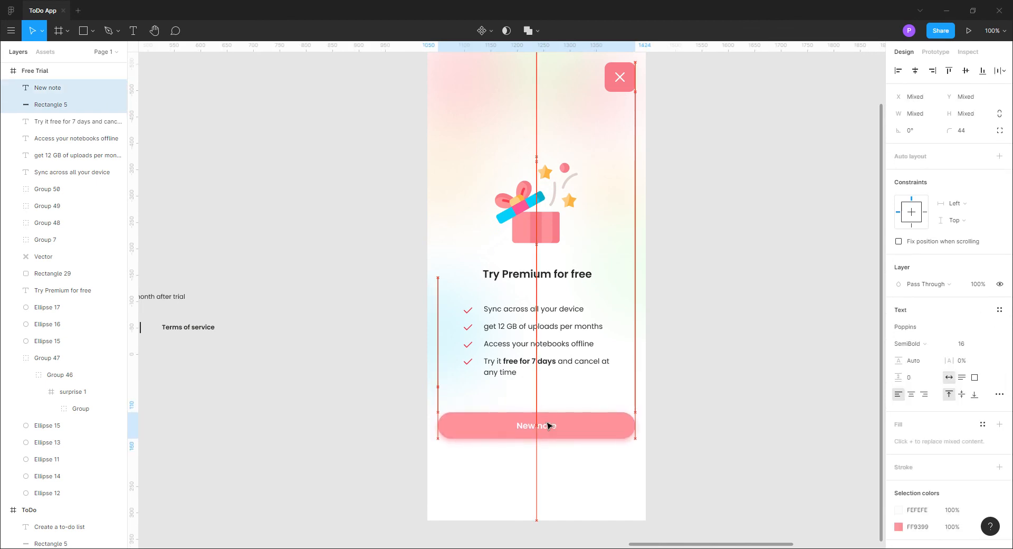
pyautogui.click(244, 384)
# Move the trial price line, the Privacy policy and Terms of service texts and their divider into the Free Trial frame, below the button
pyautogui.hscroll(-4, 253, 308)
pyautogui.scroll(-1, 252, 307)
pyautogui.moveTo(252, 307); pyautogui.dragTo(169, 254)
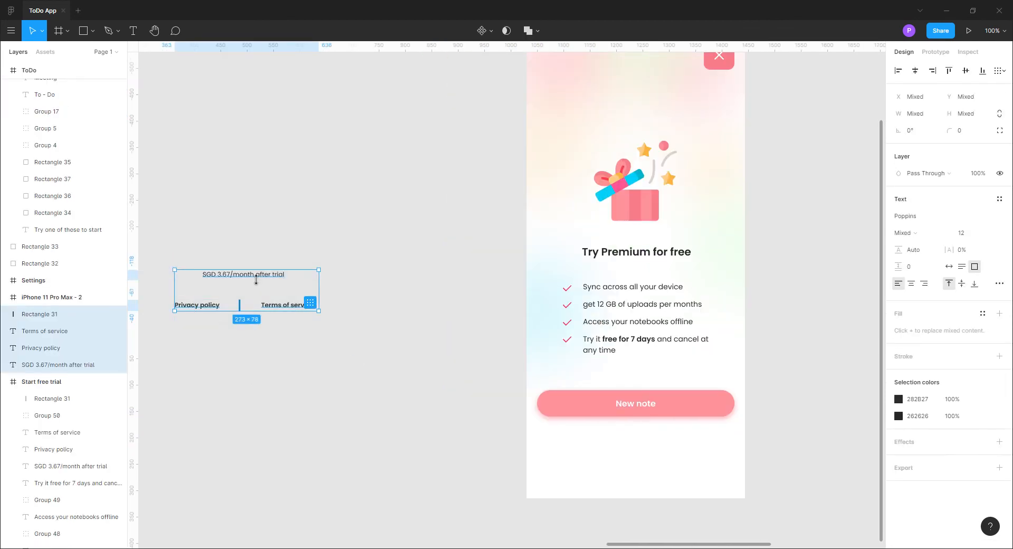
pyautogui.moveTo(252, 282); pyautogui.dragTo(644, 444)
pyautogui.click(774, 454)
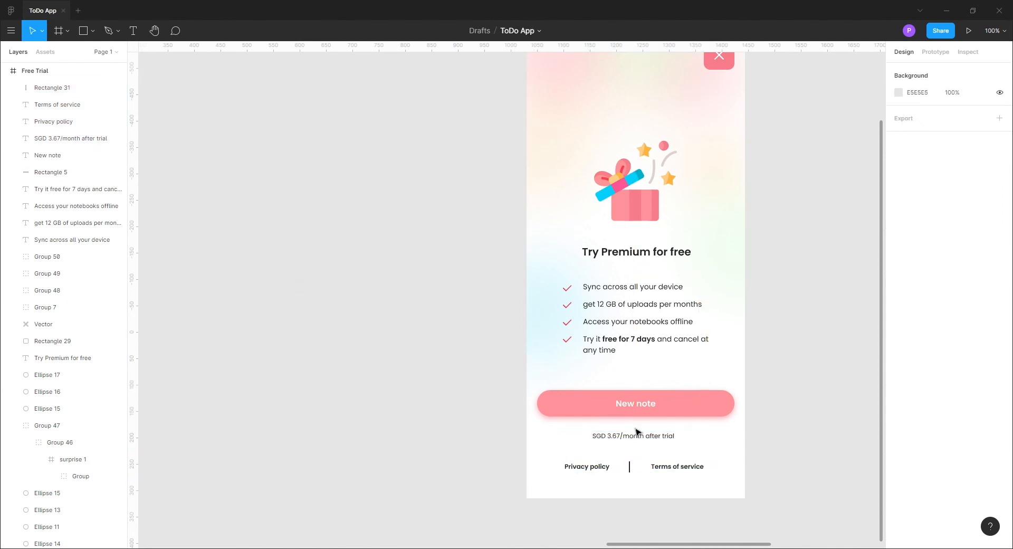
# Move the New note button and its label up, leaving more room above the trial price line
pyautogui.click(643, 416)
pyautogui.keyDown('shift'); pyautogui.click(643, 407); pyautogui.keyUp('shift')
pyautogui.moveTo(643, 407); pyautogui.dragTo(643, 396)
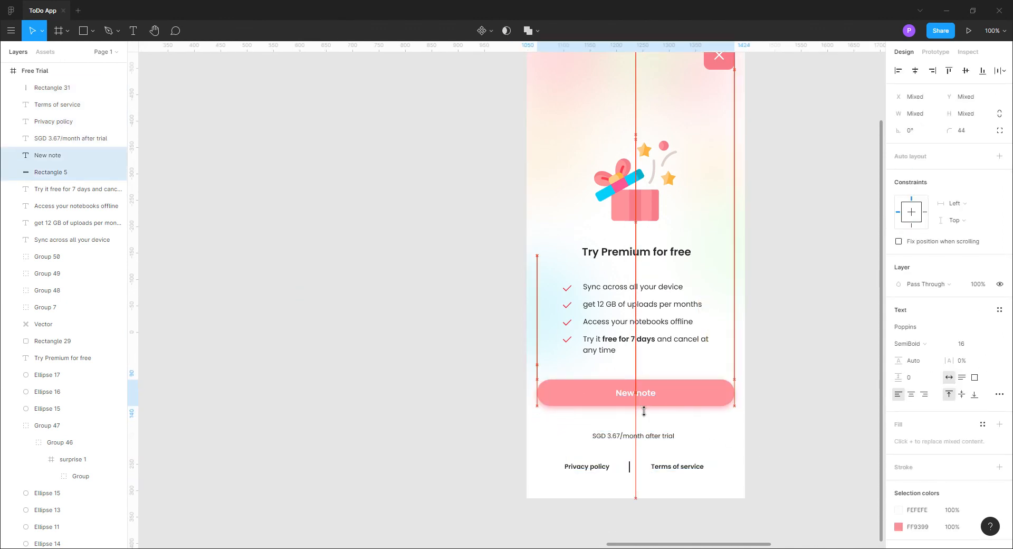
pyautogui.click(388, 451)
# Raise the trial price line closer to the button, and move Privacy policy, Terms of service and their divider up beneath it
pyautogui.scroll(-2, 344, 368)
pyautogui.hscroll(2, 343, 368)
pyautogui.moveTo(527, 341); pyautogui.dragTo(530, 334)
pyautogui.click(572, 378)
pyautogui.keyDown('shift'); pyautogui.click(482, 372); pyautogui.keyUp('shift')
pyautogui.moveTo(574, 374); pyautogui.dragTo(576, 355)
pyautogui.click(673, 404)
pyautogui.moveTo(515, 374); pyautogui.dragTo(518, 354)
pyautogui.click(719, 387)
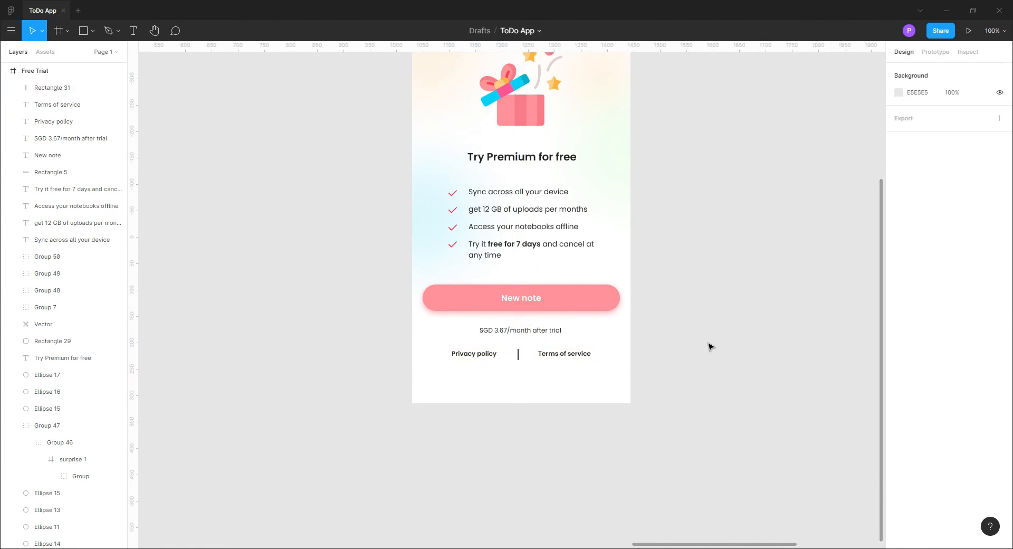
# Duplicate the upper blurred pink circle to the Free Trial frame's lower-left corner at X -24, Y 755, with 11% fill opacity
pyautogui.scroll(4, 712, 359)
pyautogui.scroll(-5, 712, 373)
pyautogui.hscroll(4, 587, 430)
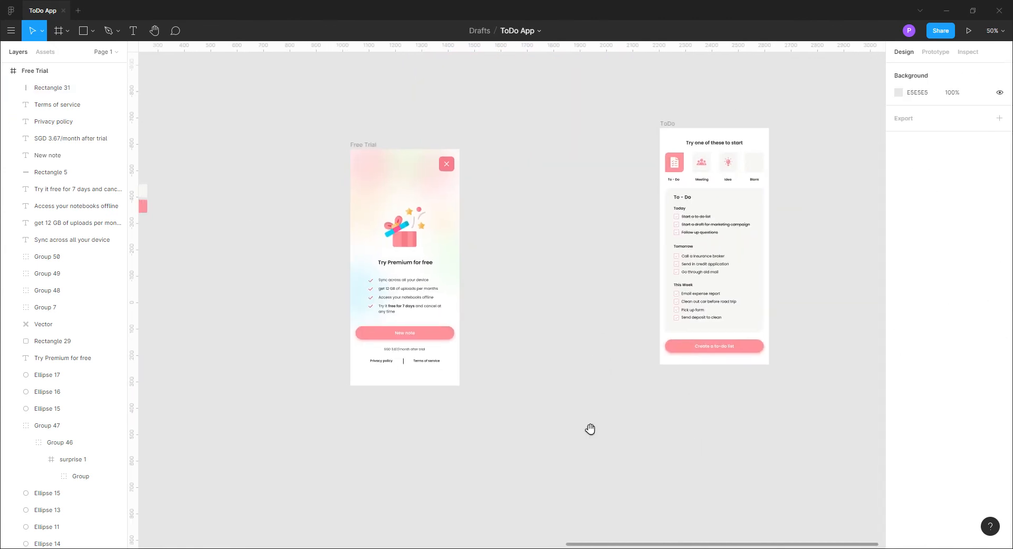
pyautogui.scroll(5, 591, 425)
pyautogui.moveTo(583, 436); pyautogui.dragTo(711, 425)
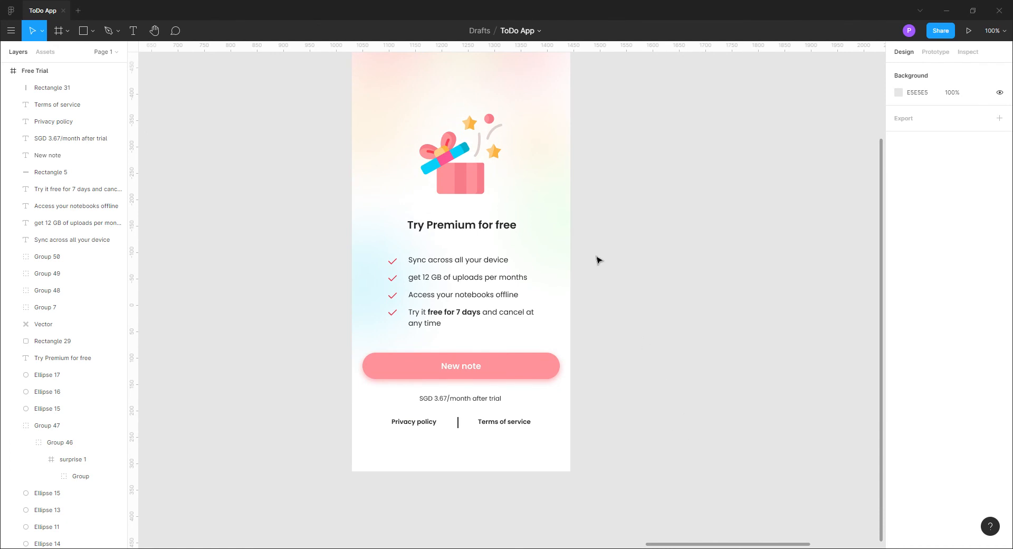
pyautogui.click(537, 81)
pyautogui.moveTo(536, 80); pyautogui.dragTo(393, 481)
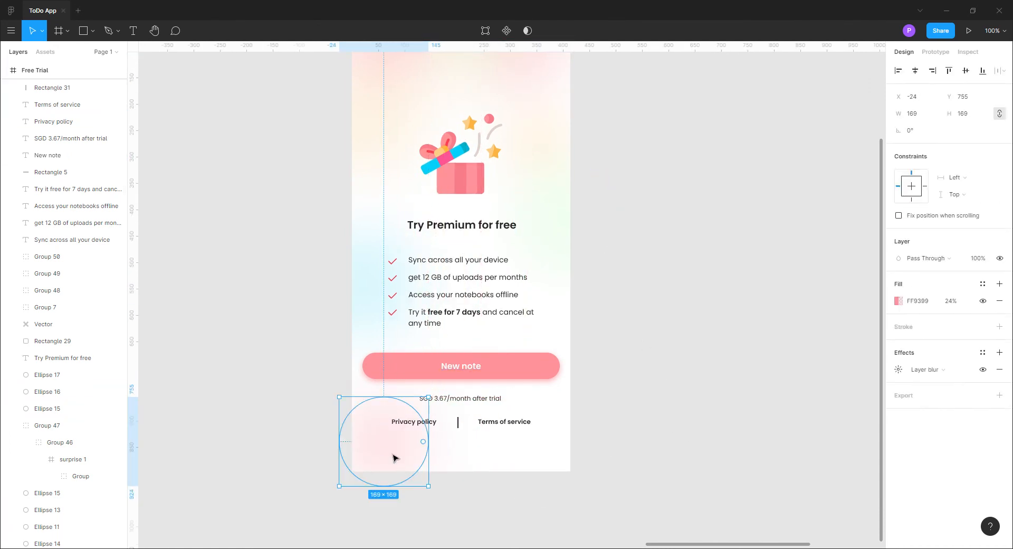
pyautogui.click(895, 302)
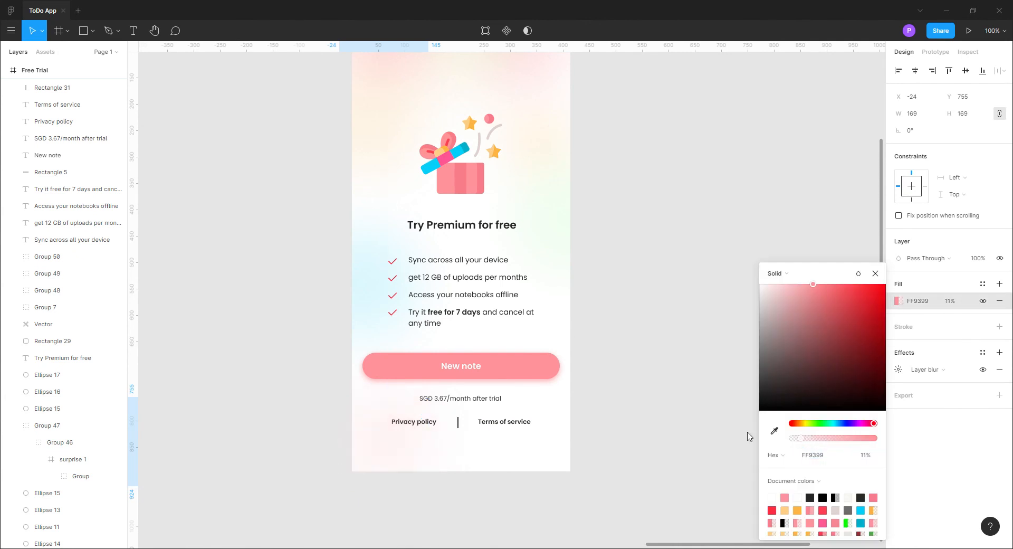
pyautogui.click(604, 330)
# Duplicate the blurred orange circle to the frame's lower-right corner at X 254, Y 730, and set its fill opacity to 7%
pyautogui.click(389, 144)
pyautogui.moveTo(382, 145); pyautogui.dragTo(557, 466)
pyautogui.click(897, 301)
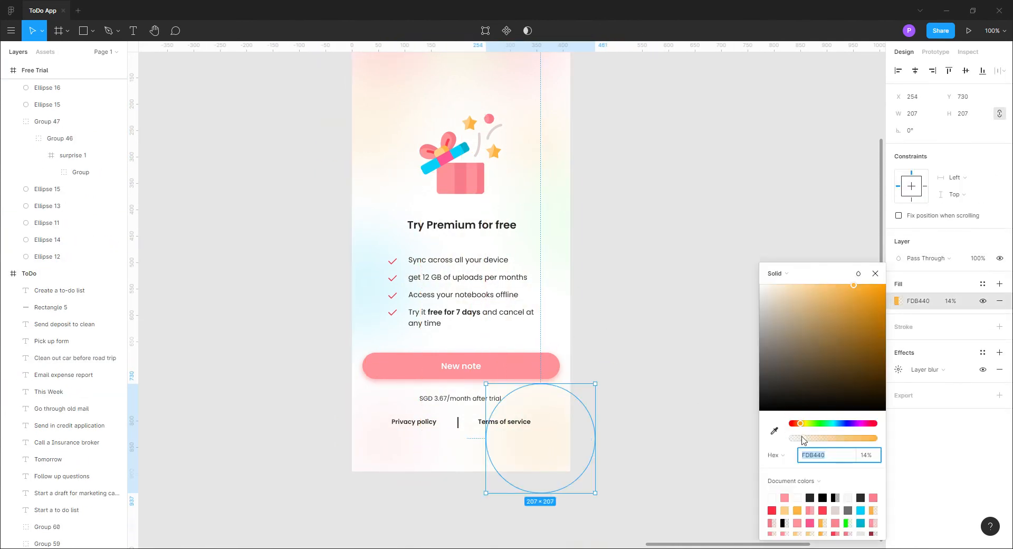
pyautogui.moveTo(802, 439); pyautogui.dragTo(797, 444)
pyautogui.click(681, 349)
pyautogui.click(538, 455)
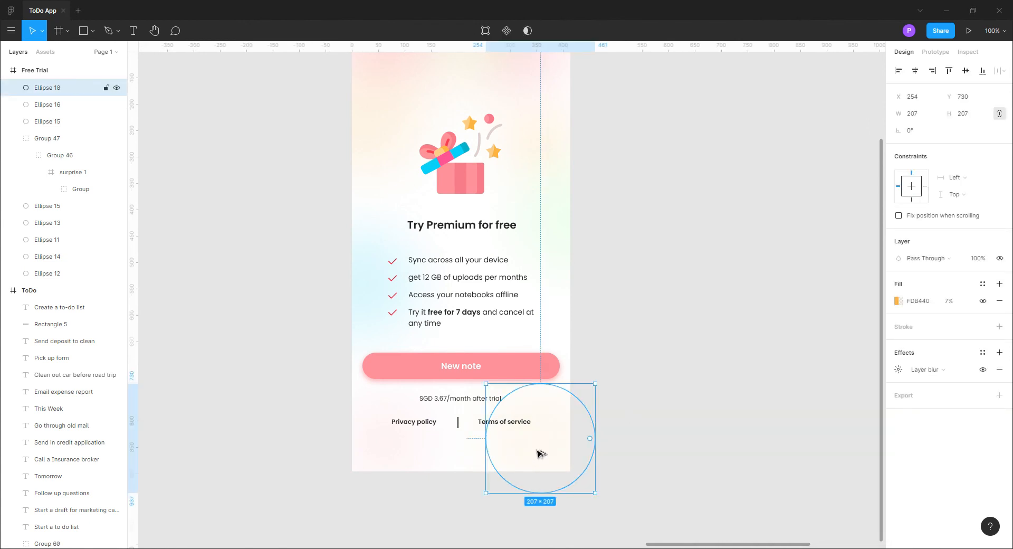
pyautogui.click(723, 367)
# Duplicate the blurred blue circle to the bottom centre of the screen and change its fill to green 06FB01 at 6%
pyautogui.moveTo(362, 310); pyautogui.dragTo(465, 484)
pyautogui.click(898, 215)
pyautogui.click(774, 376)
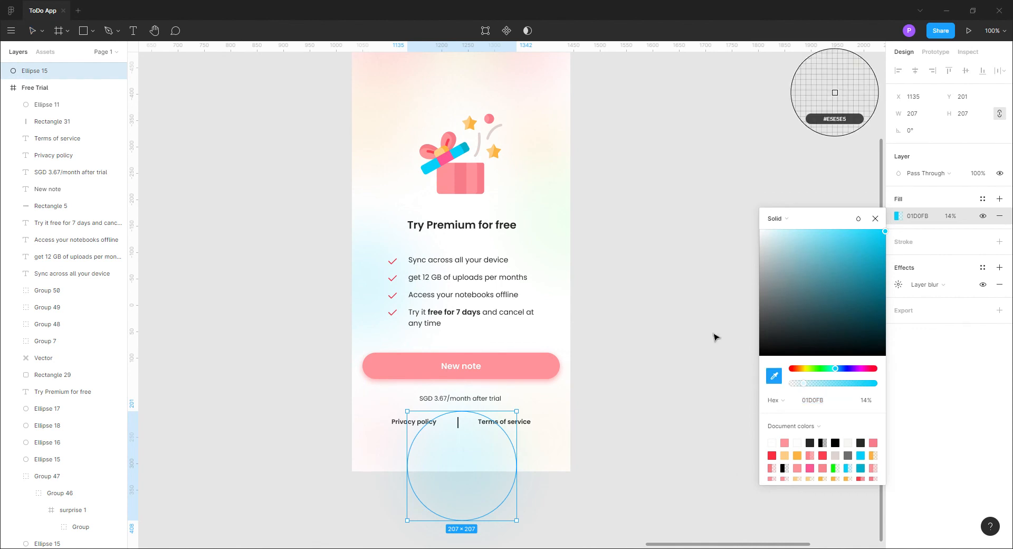
pyautogui.click(837, 479)
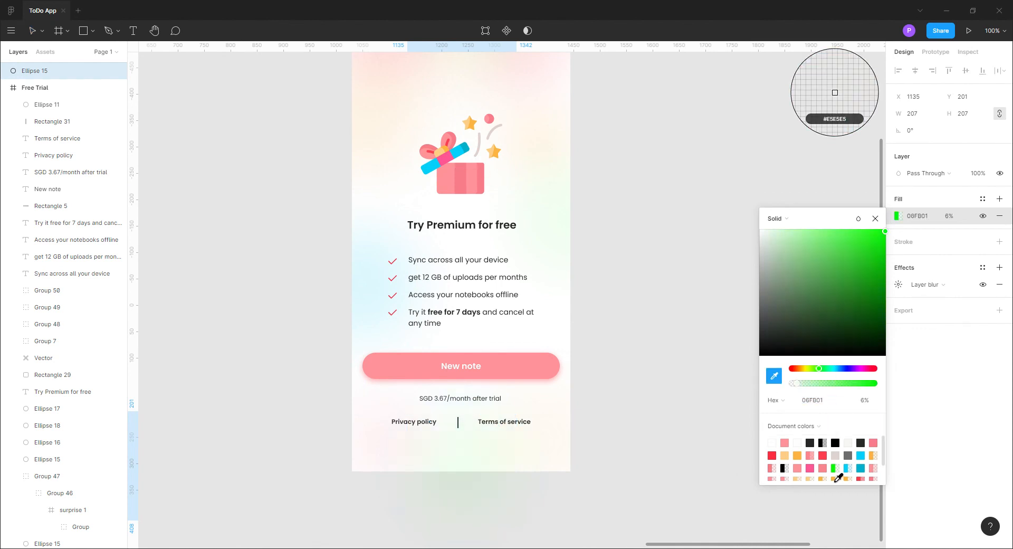
pyautogui.click(876, 219)
# Nest the green circle's layer inside the Free Trial frame so that it is clipped at the frame's bottom edge
pyautogui.moveTo(65, 103); pyautogui.dragTo(65, 101)
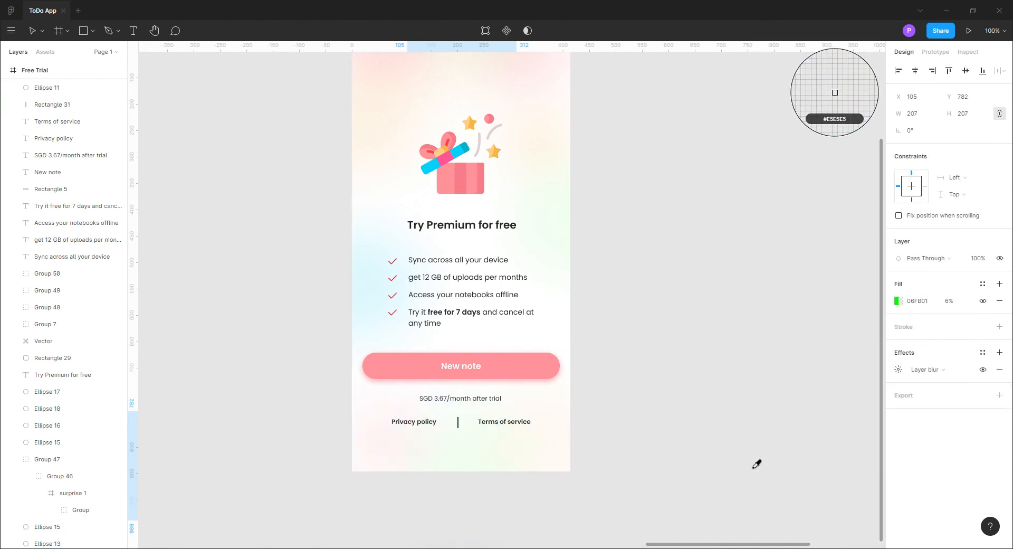
pyautogui.click(33, 30)
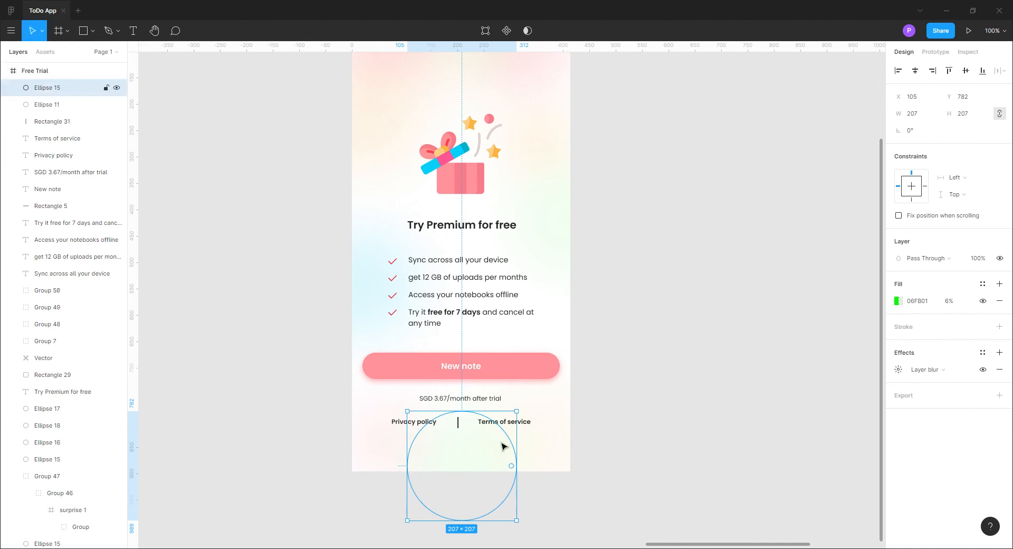
pyautogui.click(669, 455)
pyautogui.click(463, 464)
pyautogui.click(675, 412)
# Move the whole Free Trial frame closer to the ToDo frame and bring both screens into view side by side
pyautogui.press('-')
pyautogui.moveTo(451, 140); pyautogui.dragTo(603, 120)
pyautogui.click(477, 296)
pyautogui.hotkey('shift', '0')
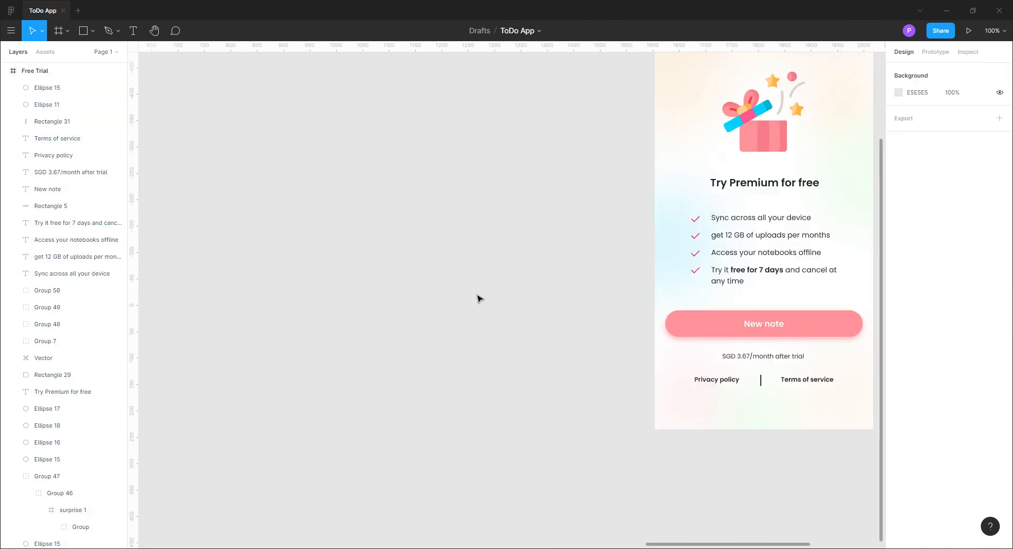
pyautogui.moveTo(477, 297); pyautogui.dragTo(129, 401)
pyautogui.moveTo(617, 341); pyautogui.dragTo(568, 337)
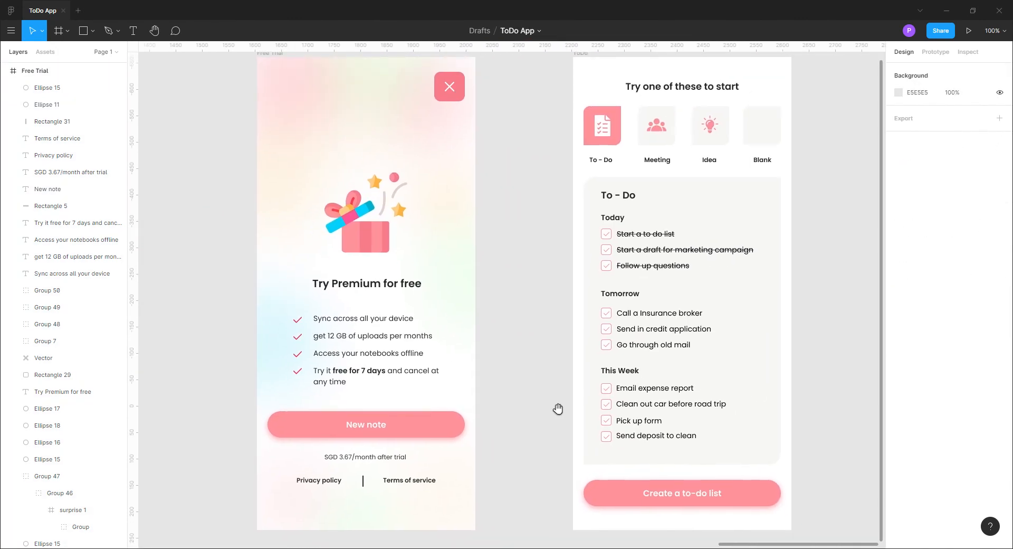